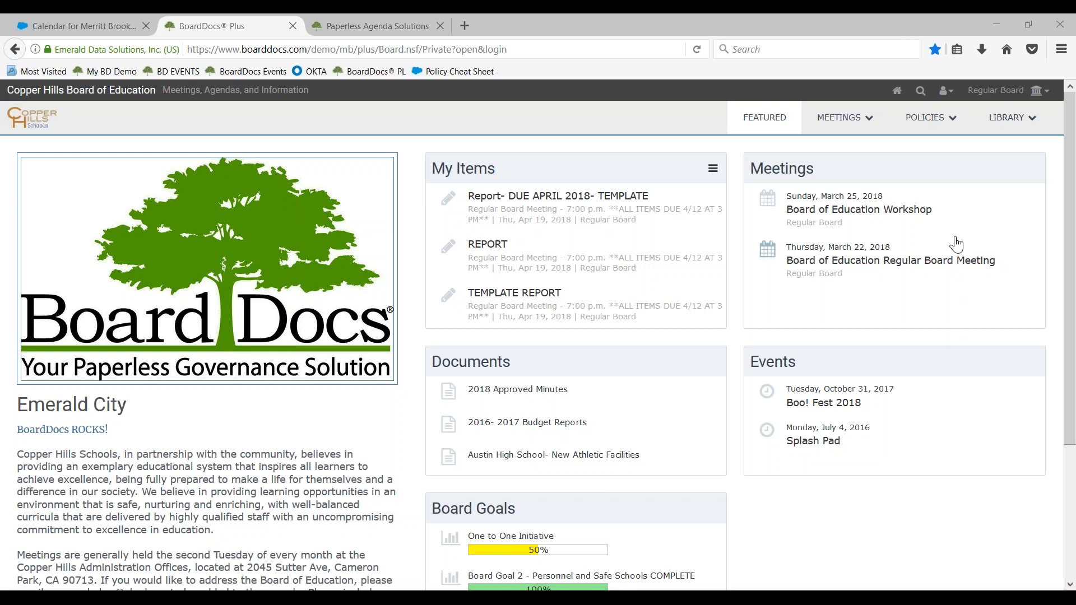
Open the BoardDocs options and go to the Regular Board's agenda settings
{"action": "left_click", "coordinate": [949, 93]}
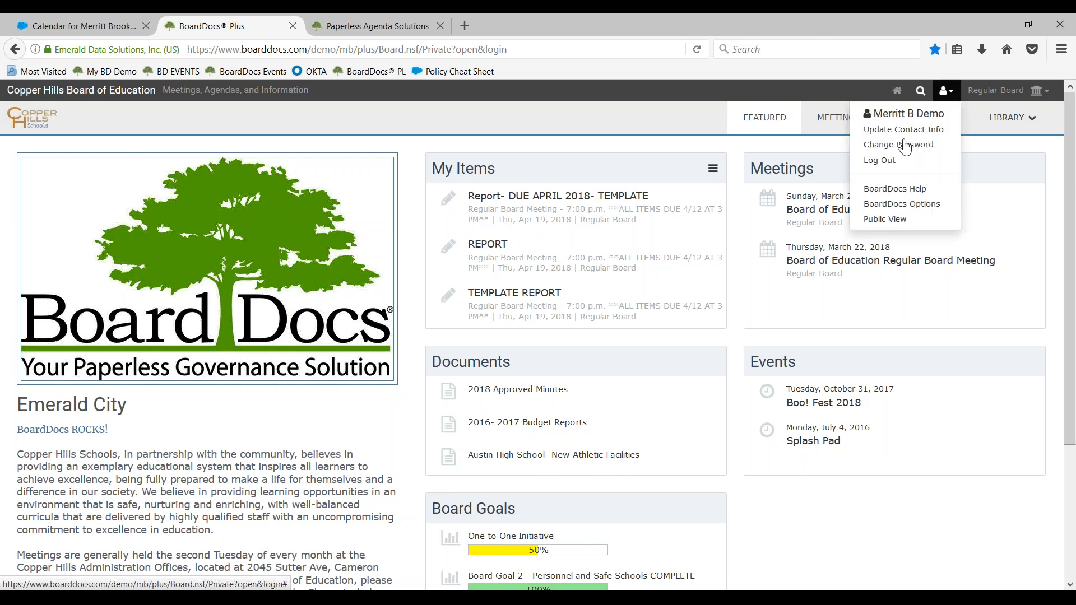
{"action": "left_click", "coordinate": [902, 204]}
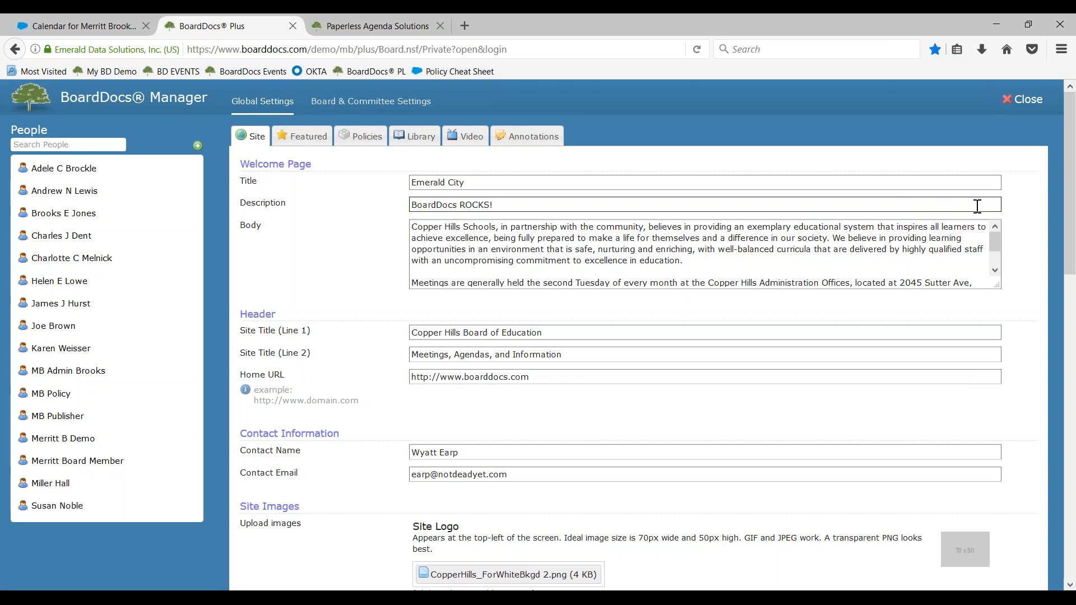
{"action": "left_click", "coordinate": [345, 107]}
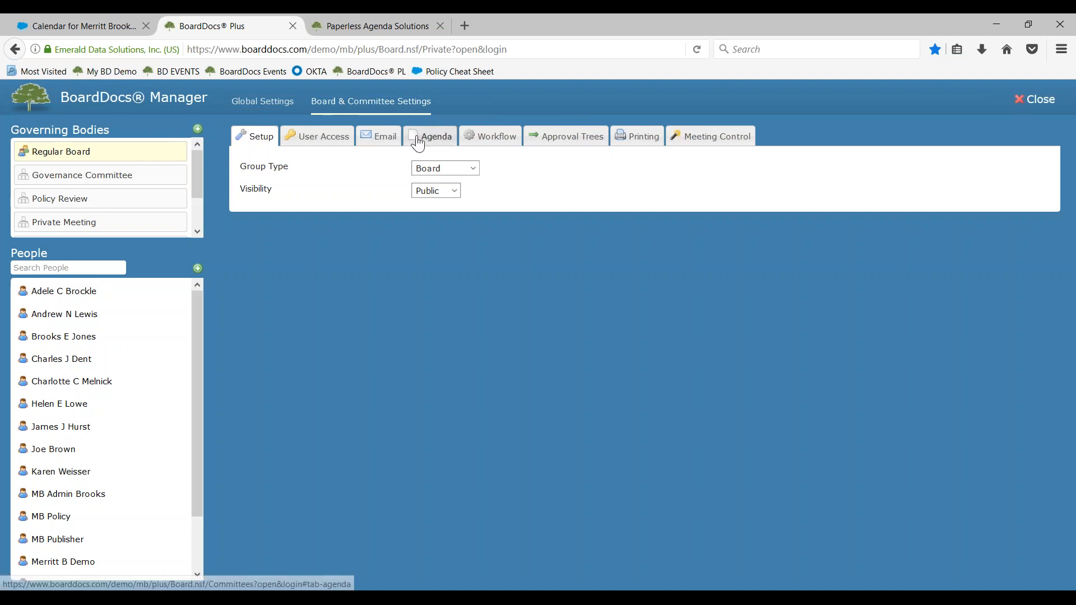
{"action": "left_click", "coordinate": [415, 138]}
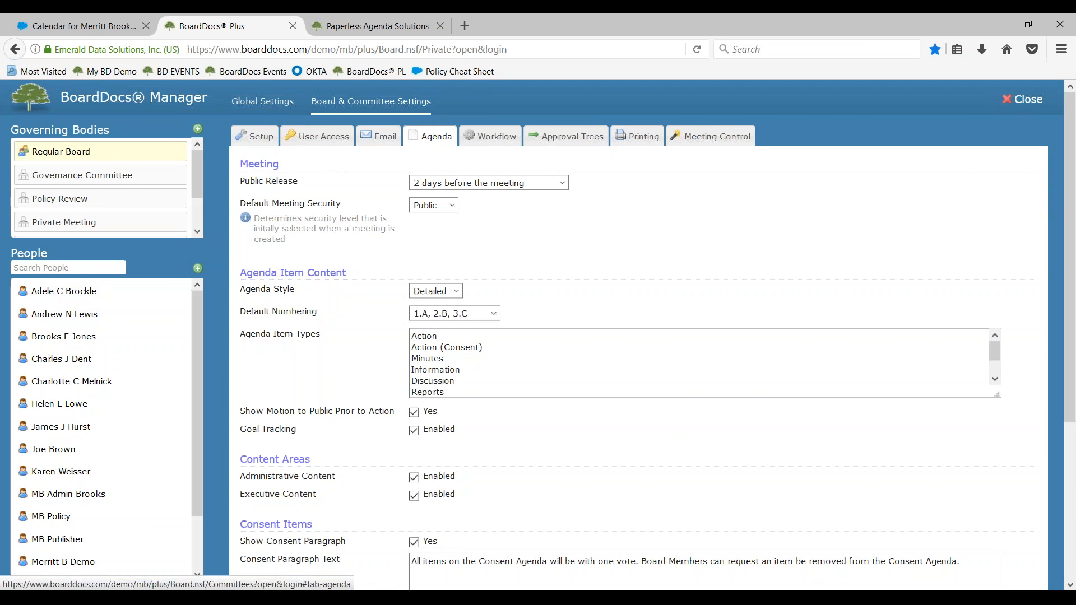
Find the Public Template in the agenda settings and open it for editing
{"action": "scroll", "coordinate": [141, 219], "scroll_direction": "down", "scroll_amount": 2}
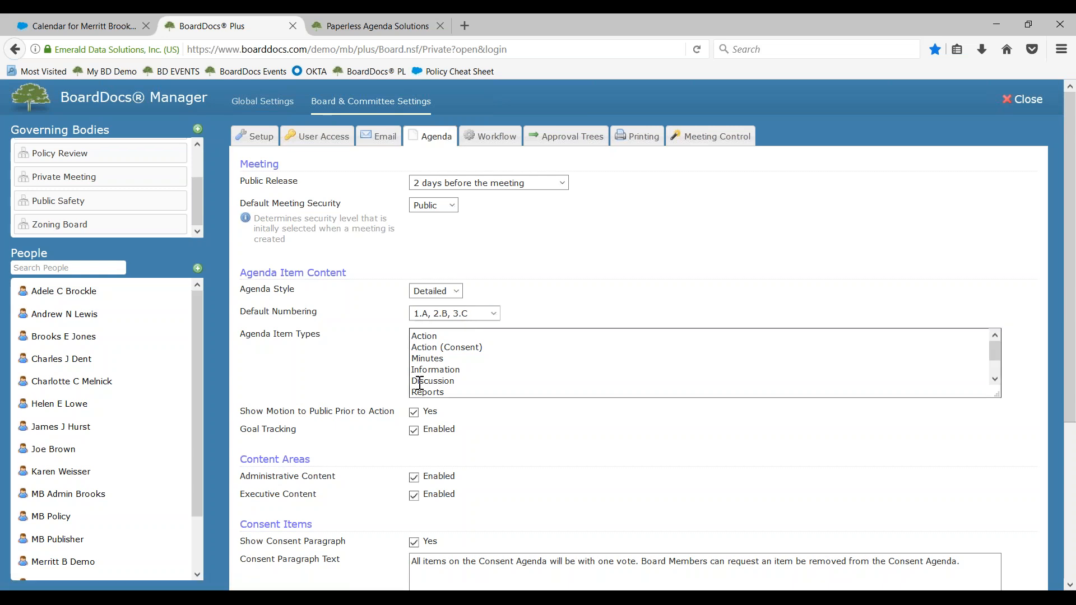
{"action": "scroll", "coordinate": [415, 379], "scroll_direction": "down", "scroll_amount": 2}
{"action": "scroll", "coordinate": [375, 437], "scroll_direction": "down", "scroll_amount": 4}
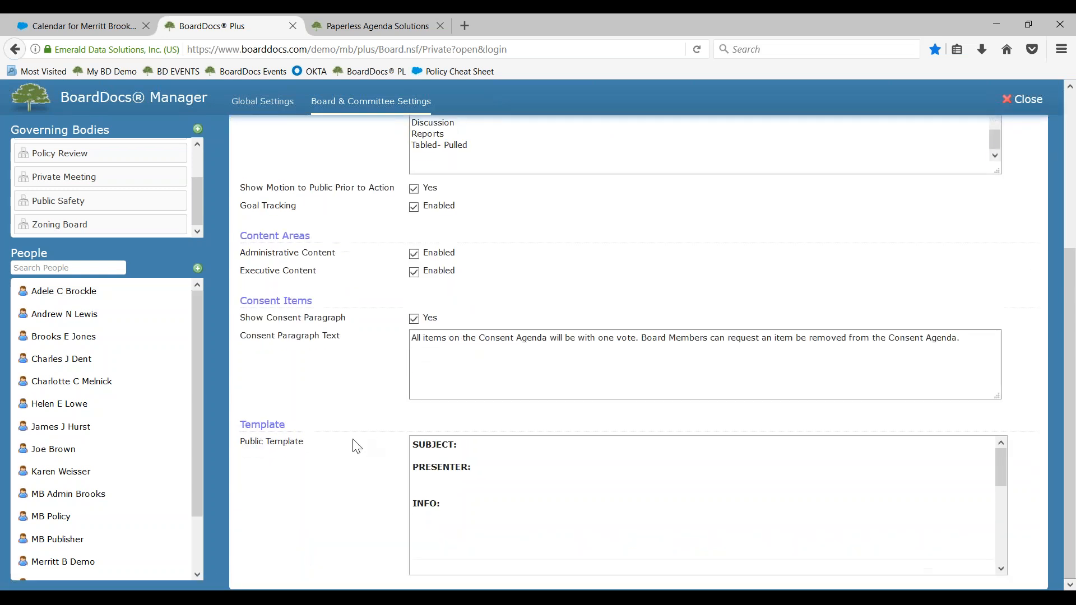
{"action": "left_click_drag", "start_coordinate": [243, 440], "coordinate": [304, 442]}
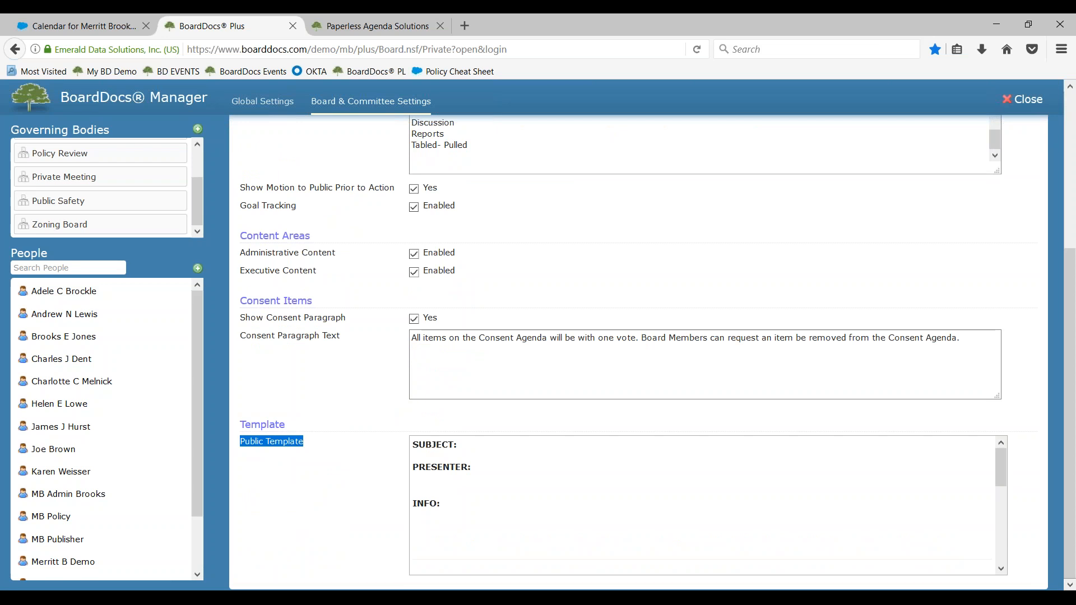
{"action": "left_click", "coordinate": [564, 525]}
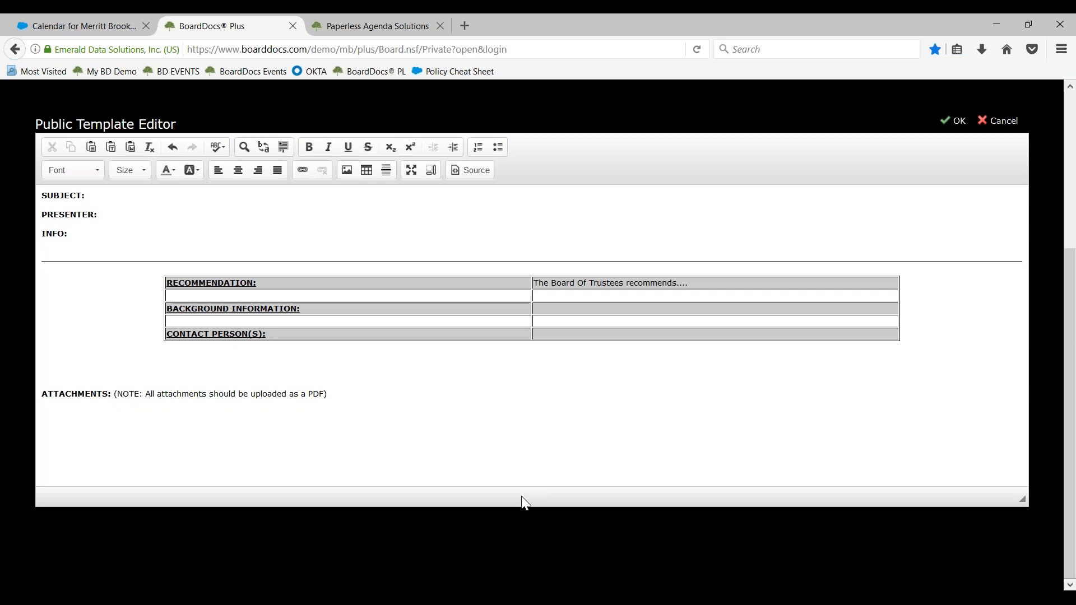
Review the public template's Subject, Presenter, Recommendation and Attachments fields and accept the template
{"action": "left_click", "coordinate": [116, 198]}
{"action": "key", "text": "ctrl+b"}
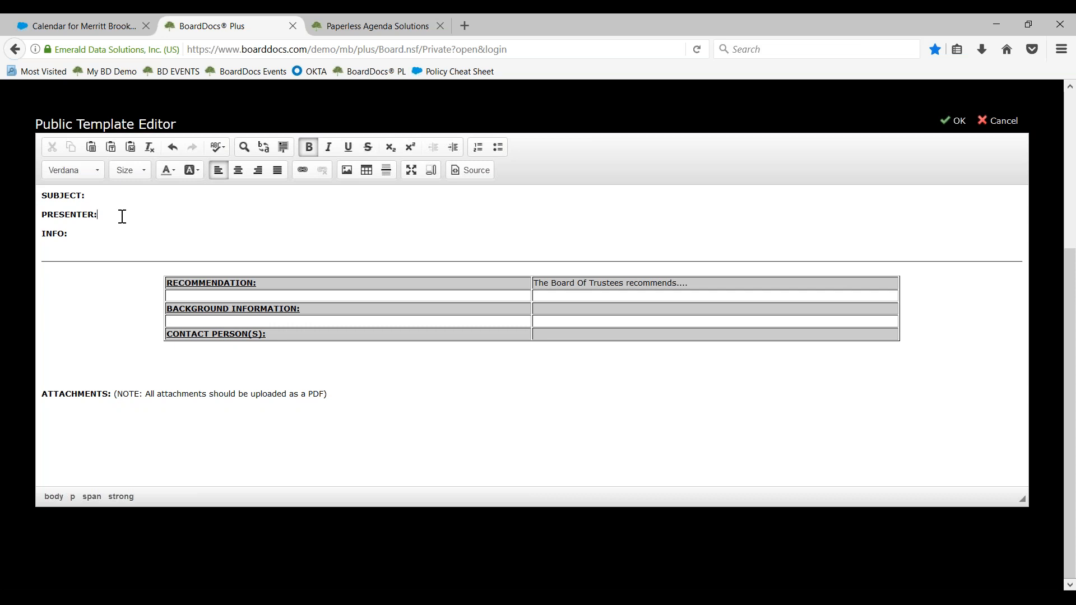
{"action": "left_click", "coordinate": [109, 227]}
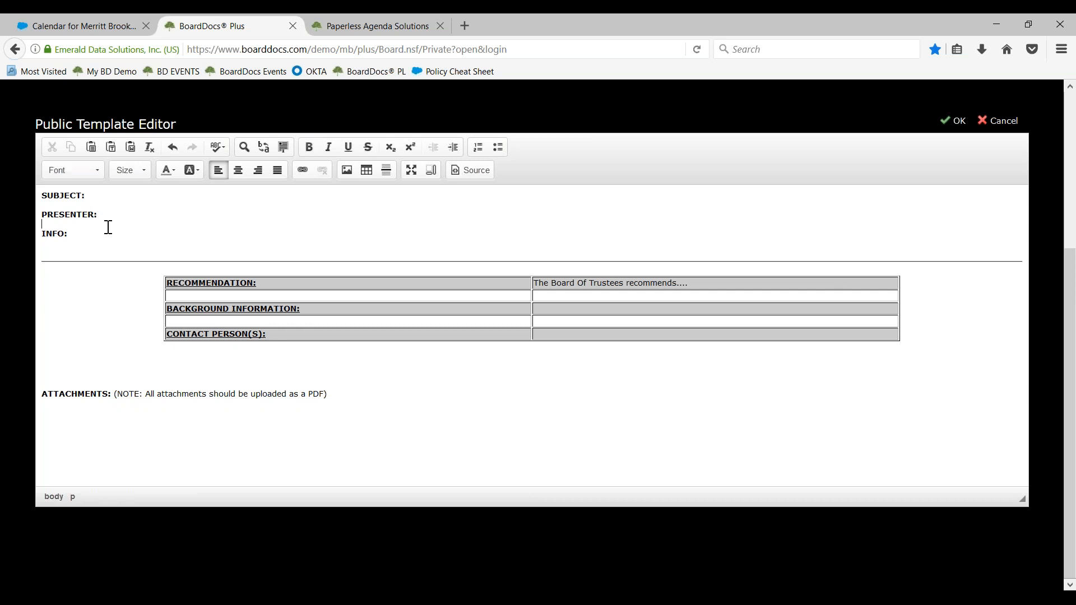
{"action": "left_click", "coordinate": [699, 287]}
{"action": "left_click", "coordinate": [148, 396]}
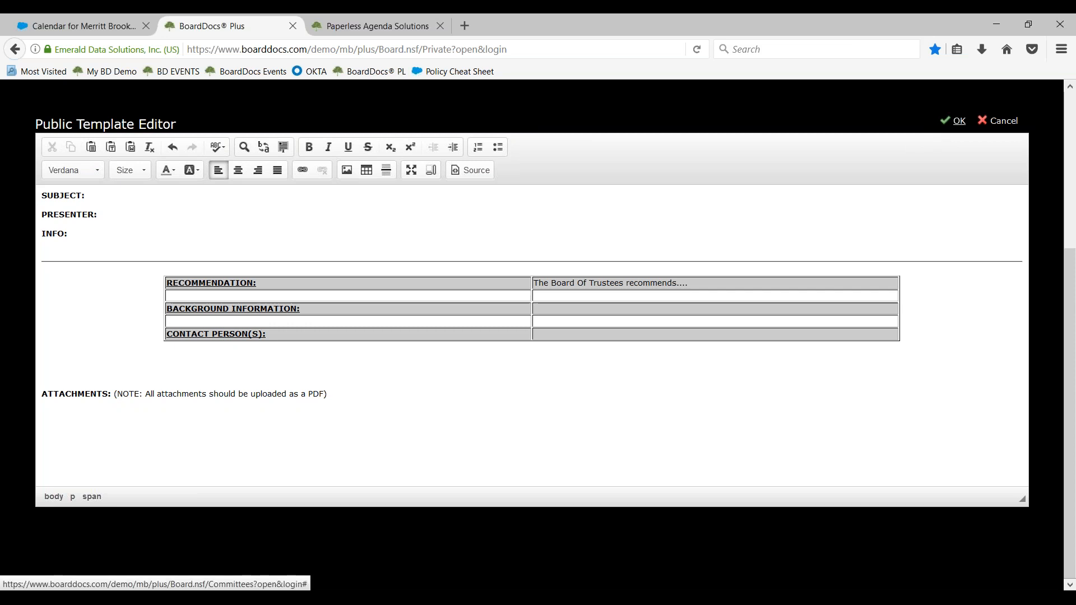
{"action": "left_click", "coordinate": [959, 120]}
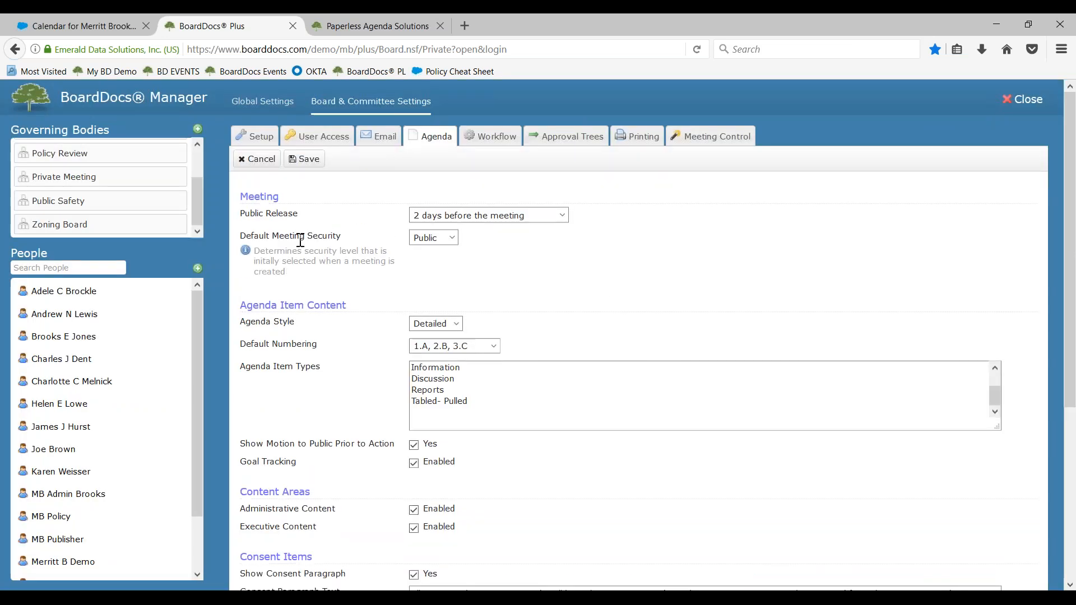
Review the email notification setting for approvals and the Super Publishers and Publishers groups in user access
{"action": "left_click", "coordinate": [381, 141]}
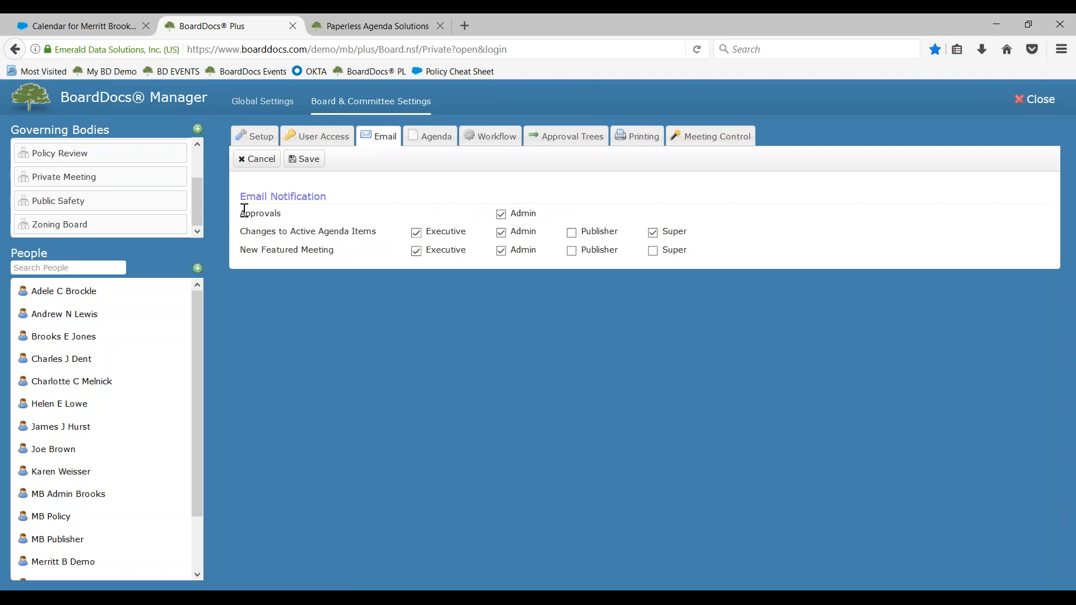
{"action": "left_click_drag", "start_coordinate": [240, 214], "coordinate": [312, 215]}
{"action": "left_click", "coordinate": [324, 137]}
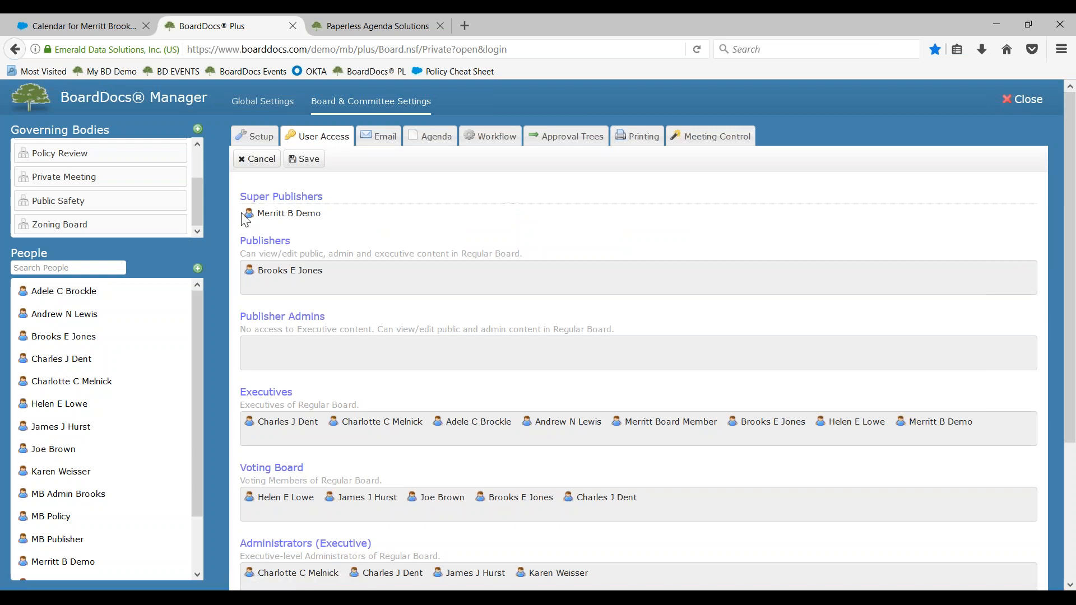
{"action": "left_click_drag", "start_coordinate": [247, 197], "coordinate": [371, 207]}
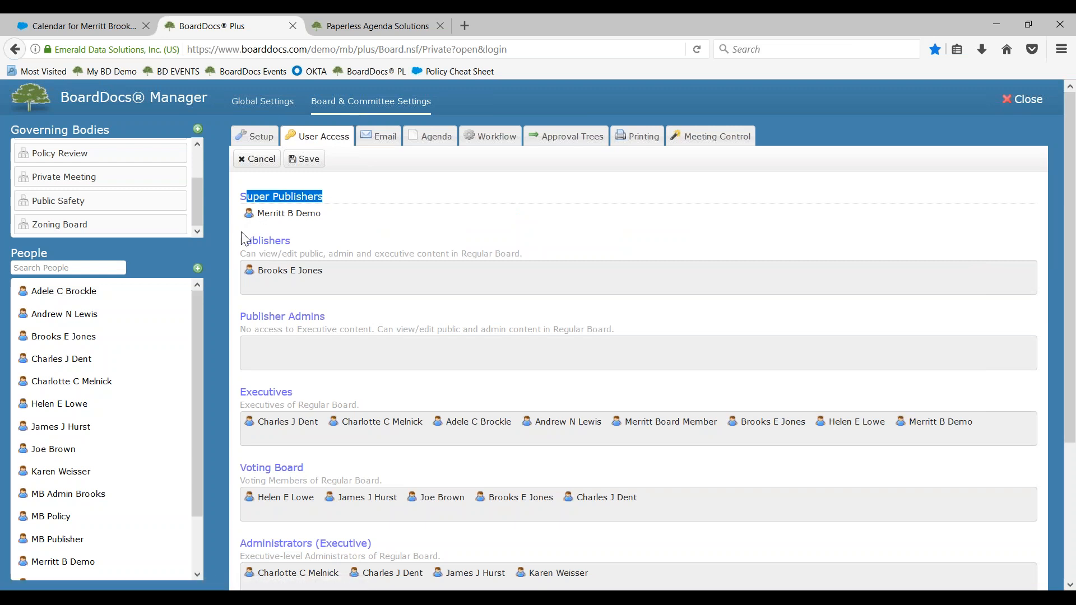
{"action": "left_click_drag", "start_coordinate": [241, 240], "coordinate": [296, 248]}
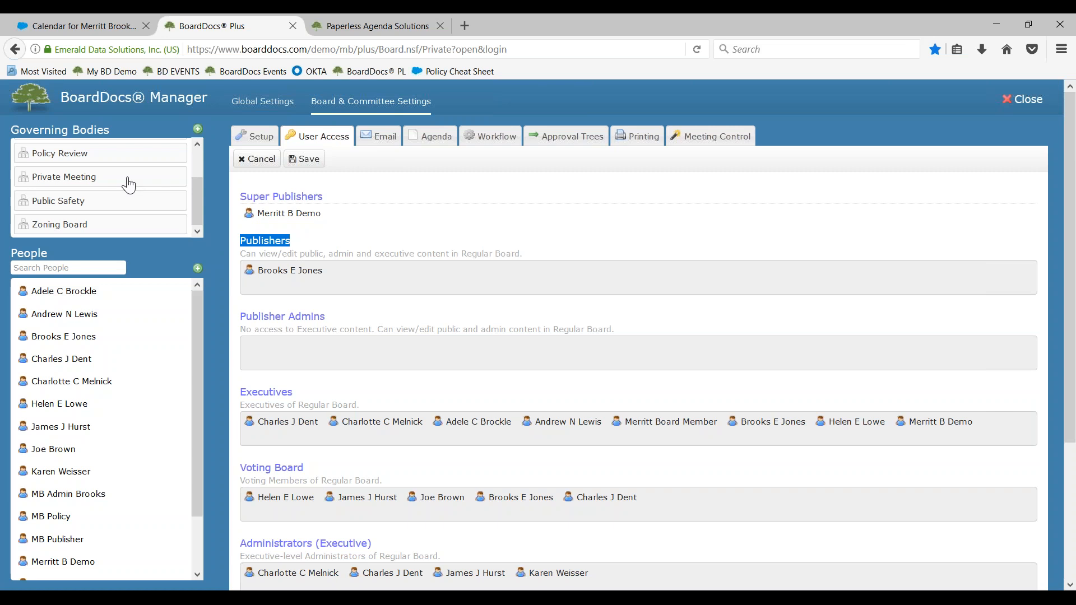
{"action": "left_click", "coordinate": [442, 239]}
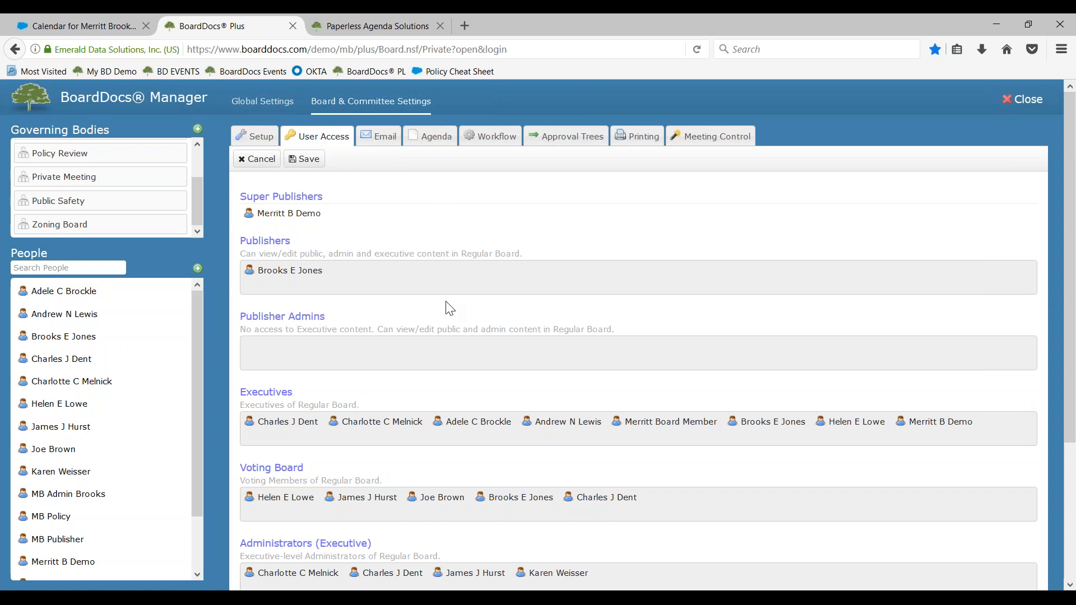
Add the fifth and ninth people in the People list to the Regular Board's Administrators group and save
{"action": "scroll", "coordinate": [451, 314], "scroll_direction": "down", "scroll_amount": 3}
{"action": "scroll", "coordinate": [653, 353], "scroll_direction": "down", "scroll_amount": 1}
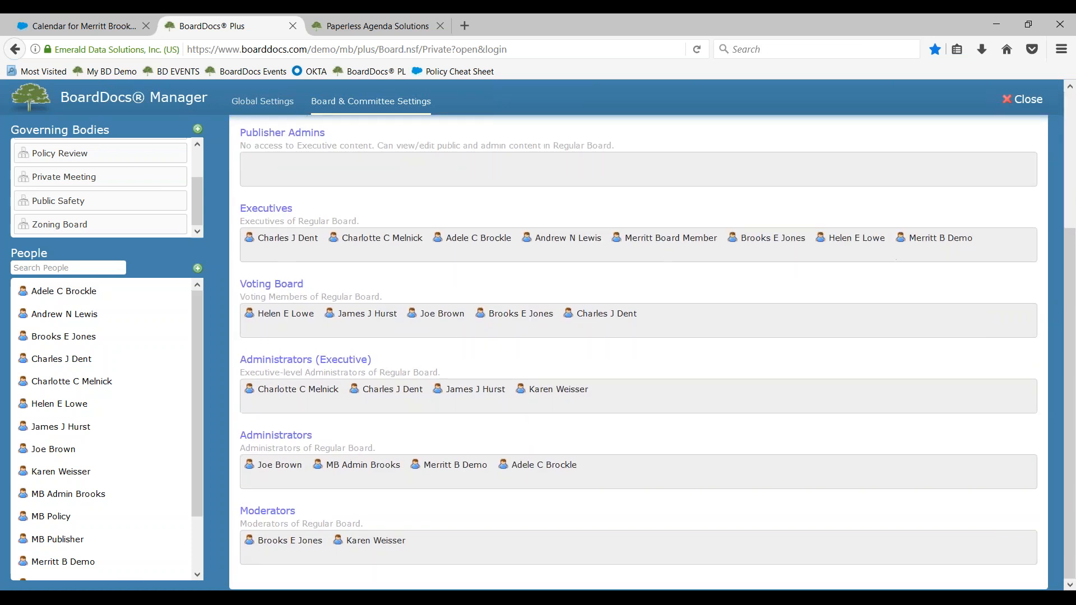
{"action": "left_click_drag", "start_coordinate": [240, 433], "coordinate": [333, 435]}
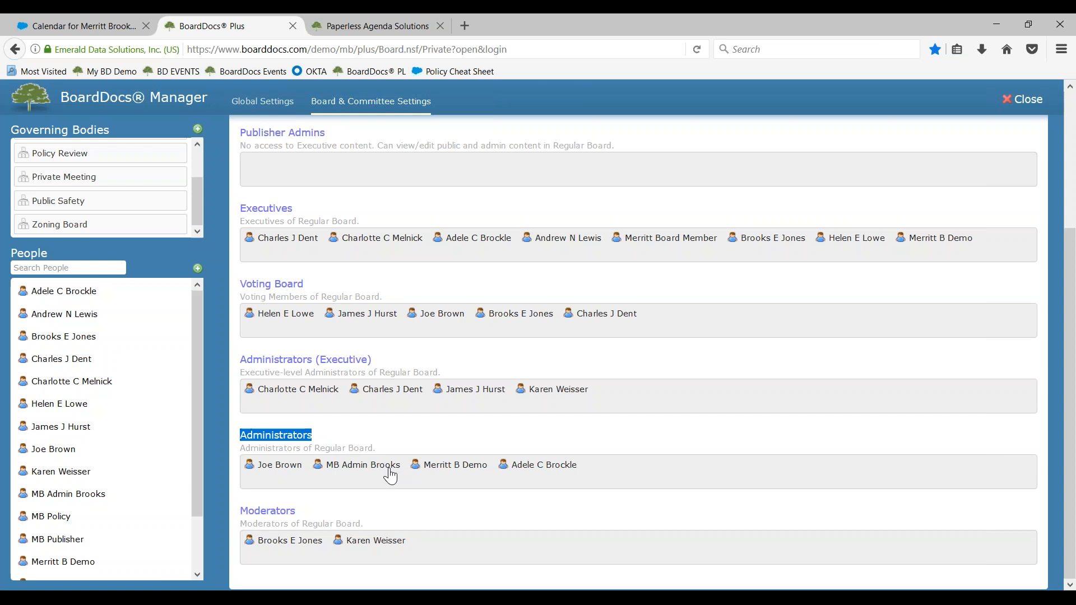
{"action": "left_click_drag", "start_coordinate": [51, 386], "coordinate": [324, 480]}
{"action": "scroll", "coordinate": [330, 249], "scroll_direction": "up", "scroll_amount": 3}
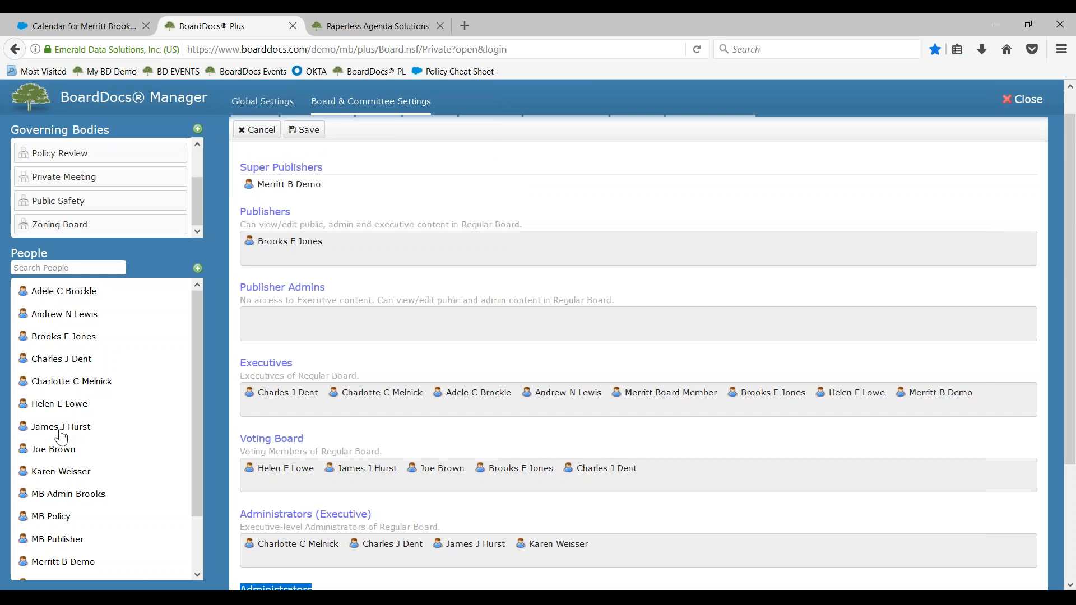
{"action": "scroll", "coordinate": [384, 426], "scroll_direction": "down", "scroll_amount": 3}
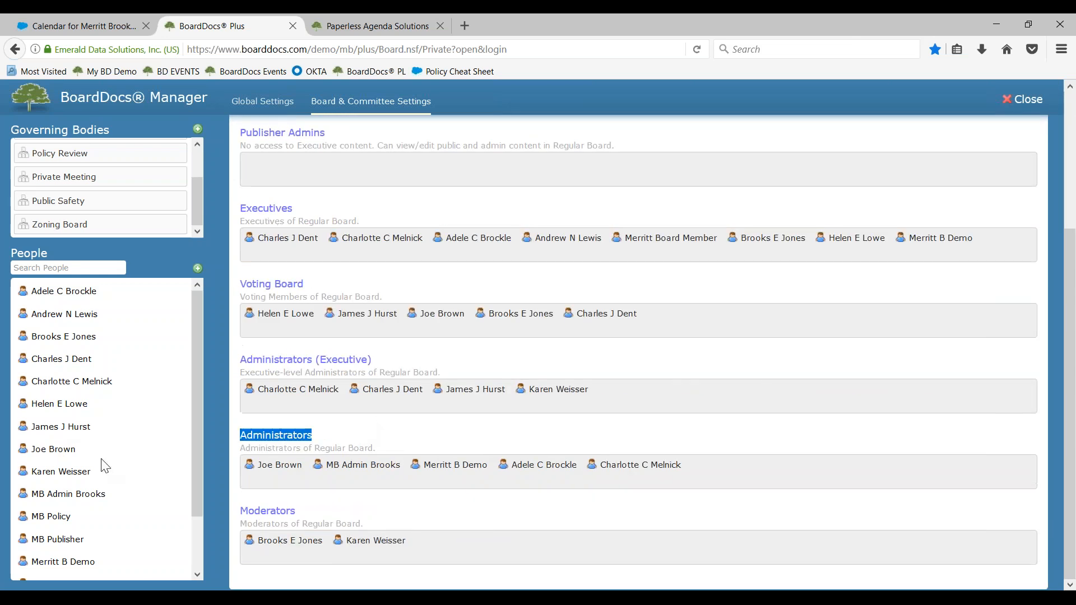
{"action": "left_click_drag", "start_coordinate": [68, 475], "coordinate": [327, 481]}
{"action": "scroll", "coordinate": [358, 306], "scroll_direction": "up", "scroll_amount": 4}
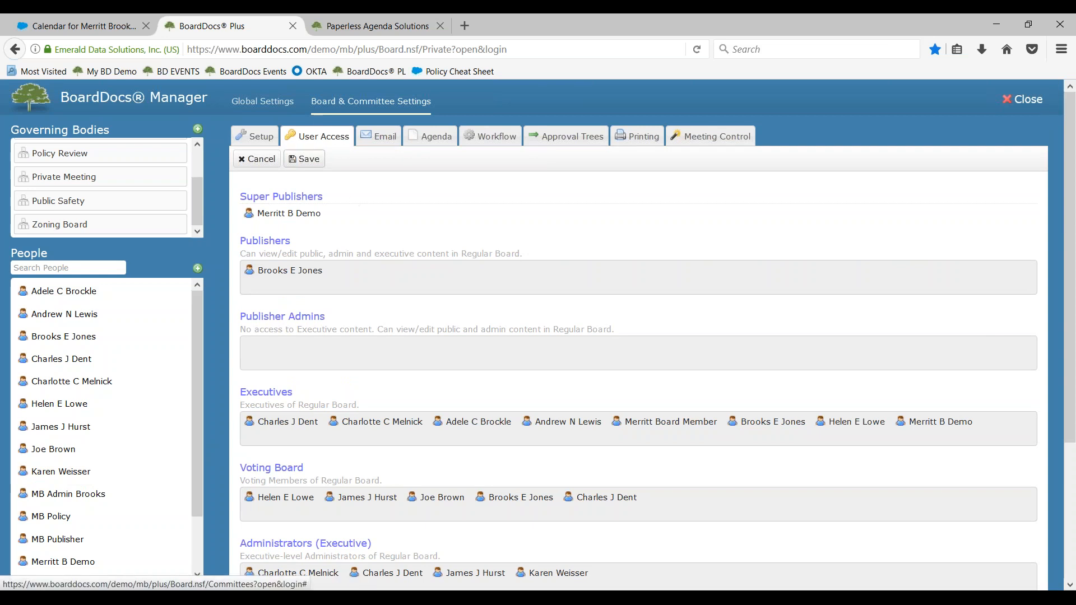
{"action": "left_click", "coordinate": [308, 164]}
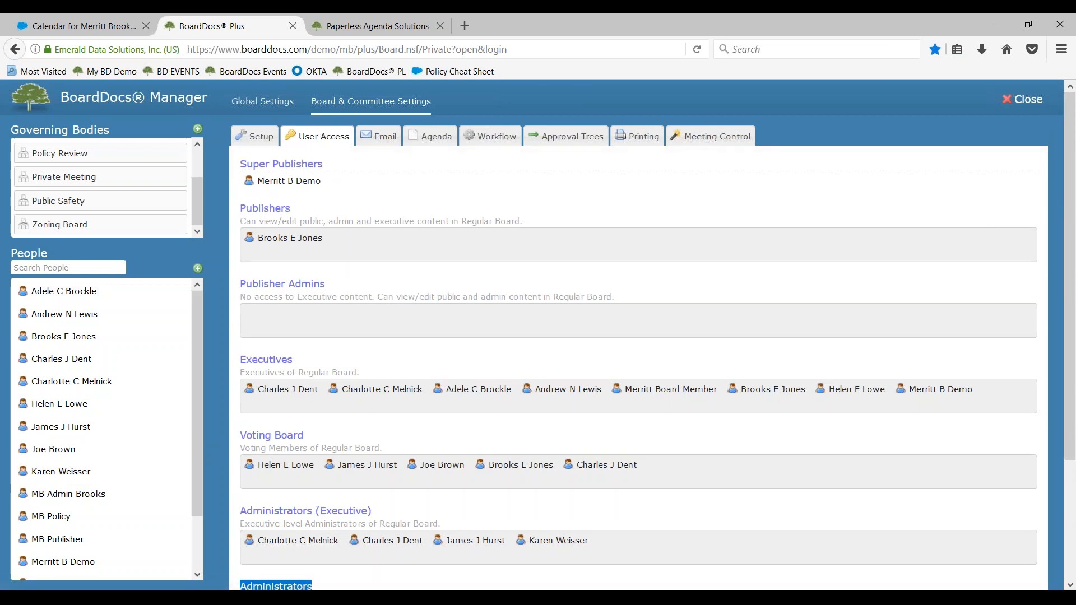
Check the Require Approval options in the workflow settings and choose For All Items
{"action": "left_click", "coordinate": [481, 146]}
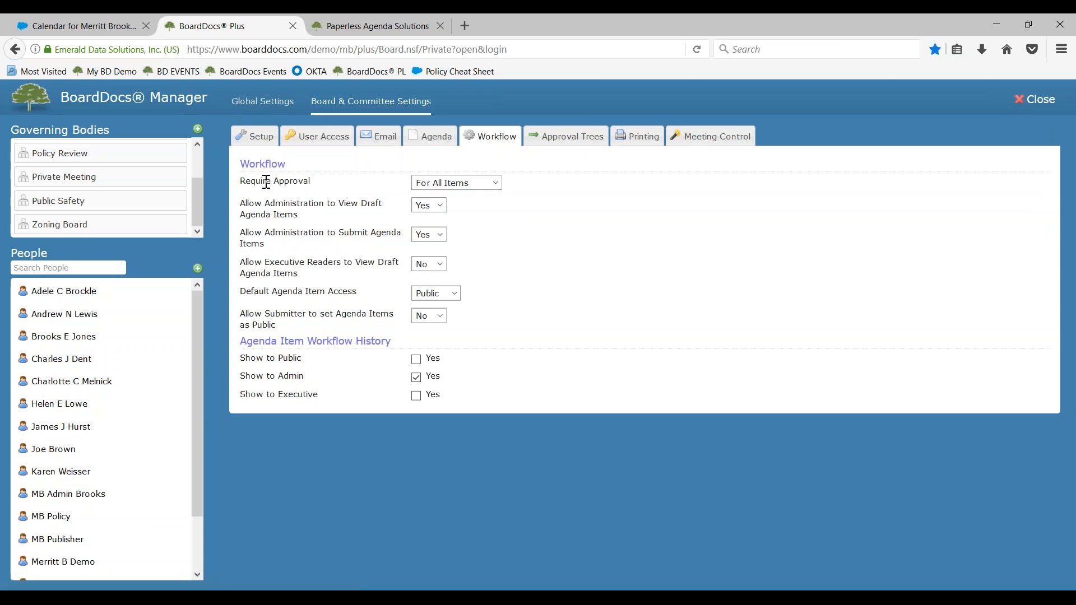
{"action": "left_click", "coordinate": [495, 184]}
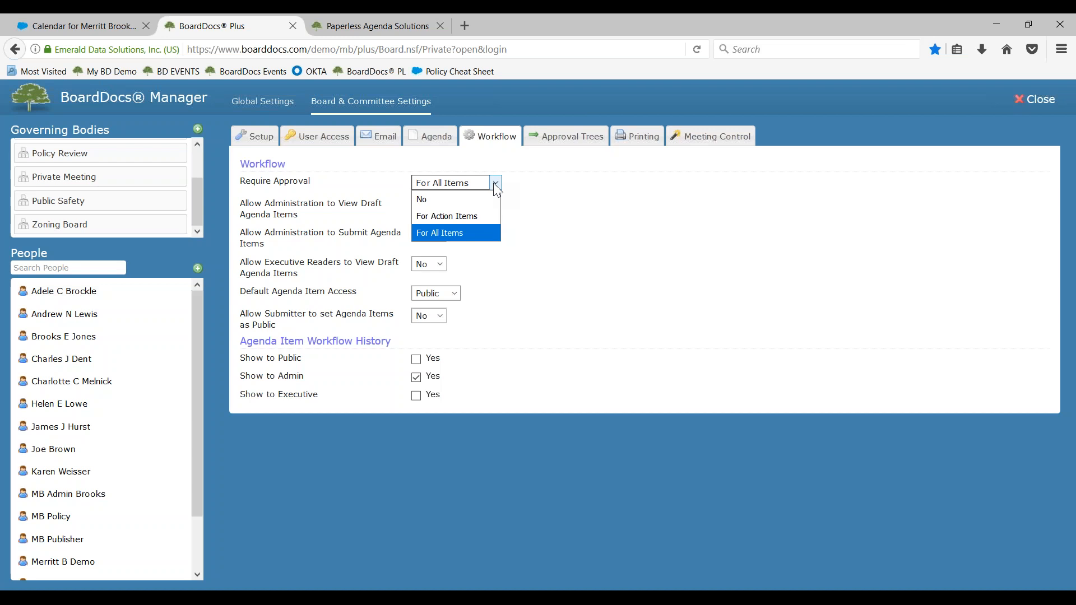
{"action": "left_click", "coordinate": [462, 228]}
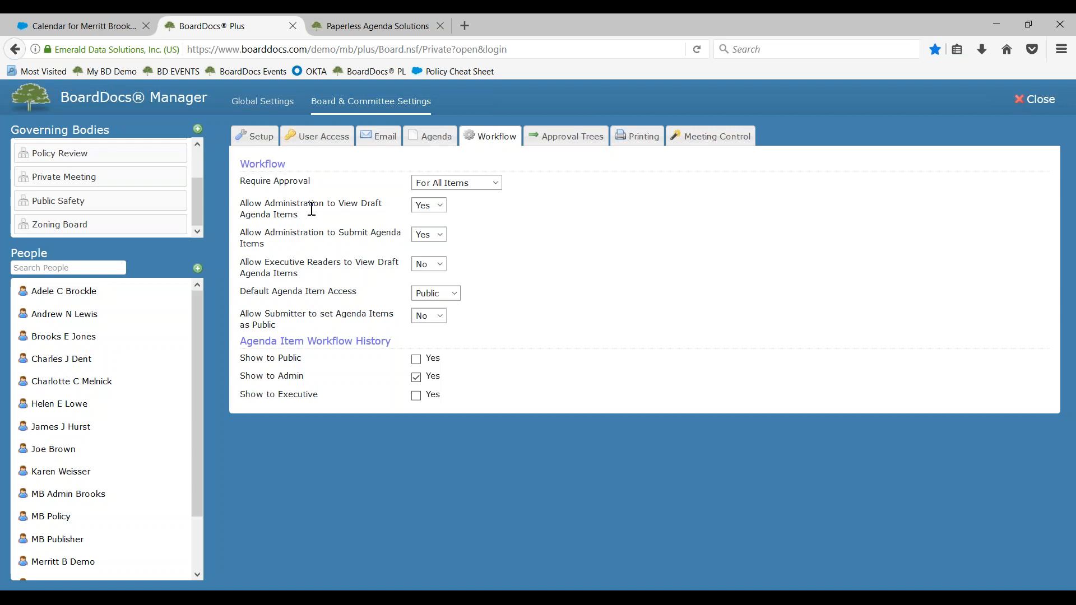
Examine the workflow settings for agenda item submission, executive draft viewing, default access, submitter rights and workflow history
{"action": "left_click_drag", "start_coordinate": [264, 232], "coordinate": [383, 232]}
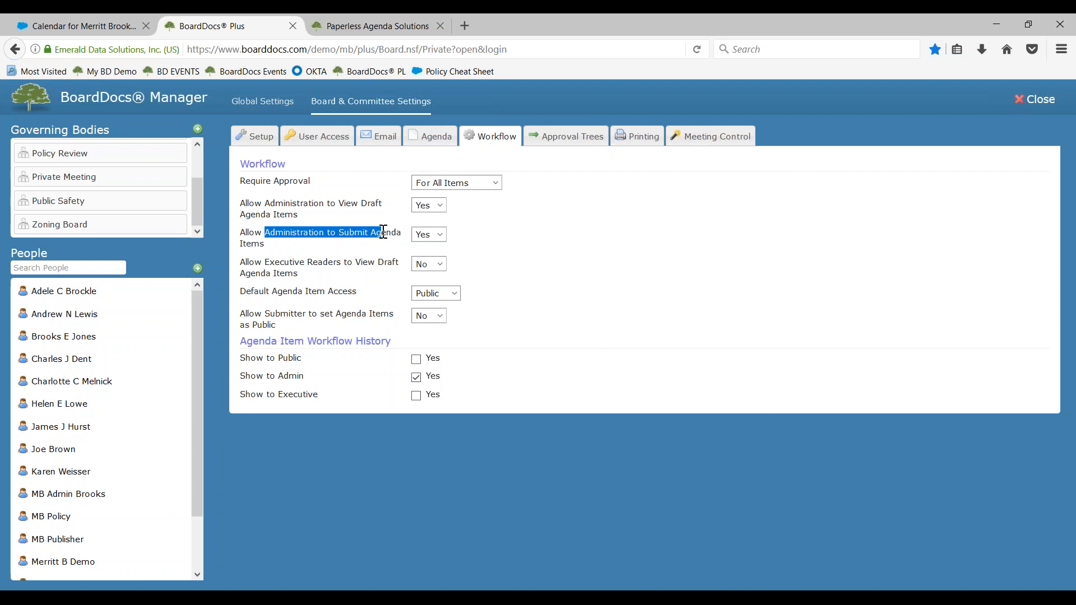
{"action": "left_click_drag", "start_coordinate": [263, 262], "coordinate": [366, 261]}
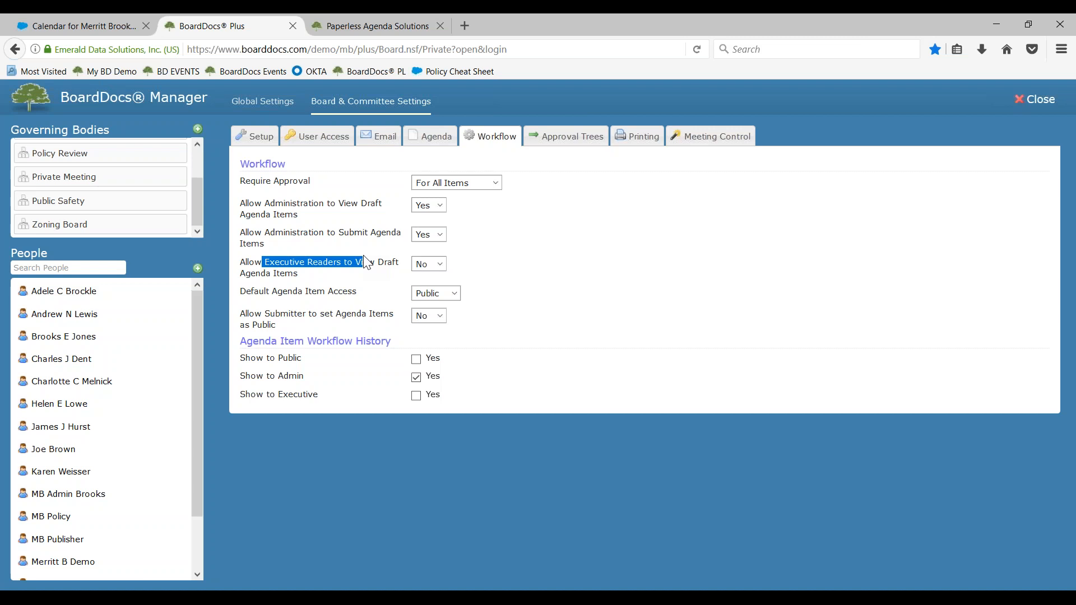
{"action": "left_click_drag", "start_coordinate": [278, 291], "coordinate": [352, 291]}
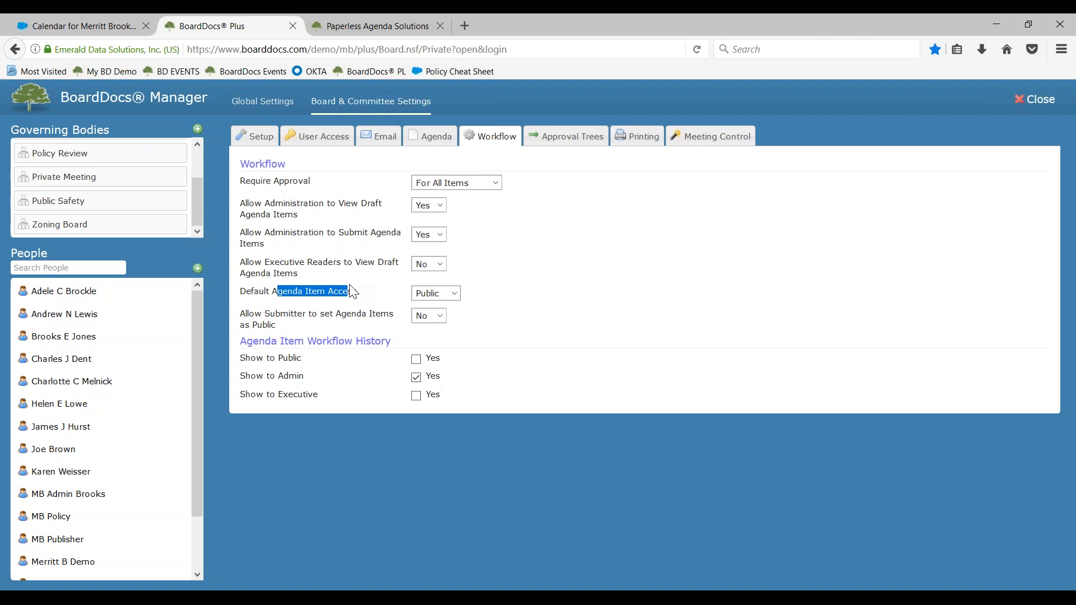
{"action": "left_click_drag", "start_coordinate": [289, 314], "coordinate": [379, 313]}
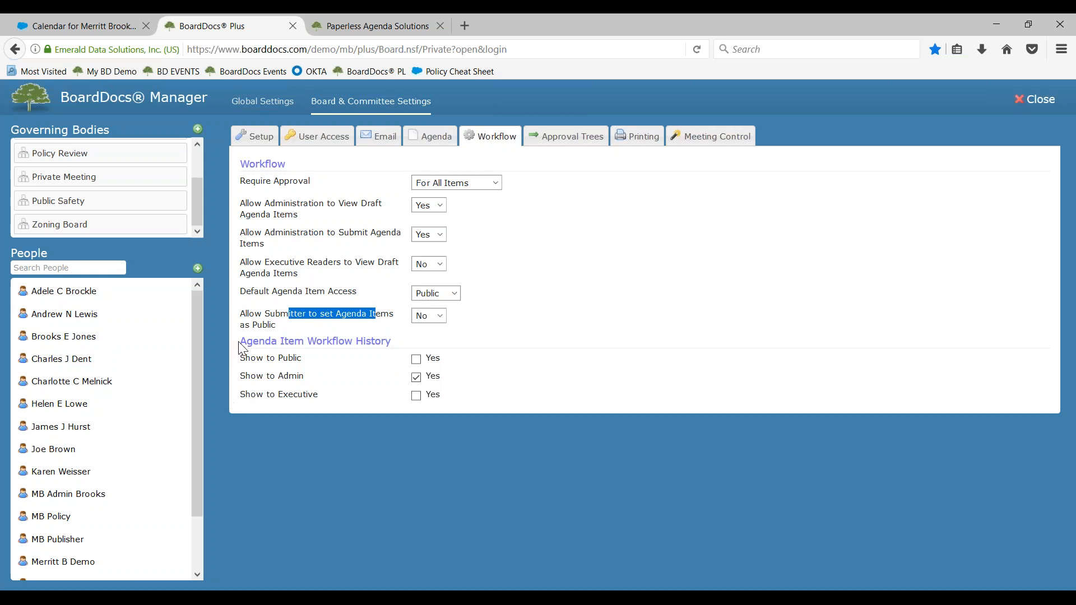
{"action": "left_click_drag", "start_coordinate": [242, 341], "coordinate": [414, 344]}
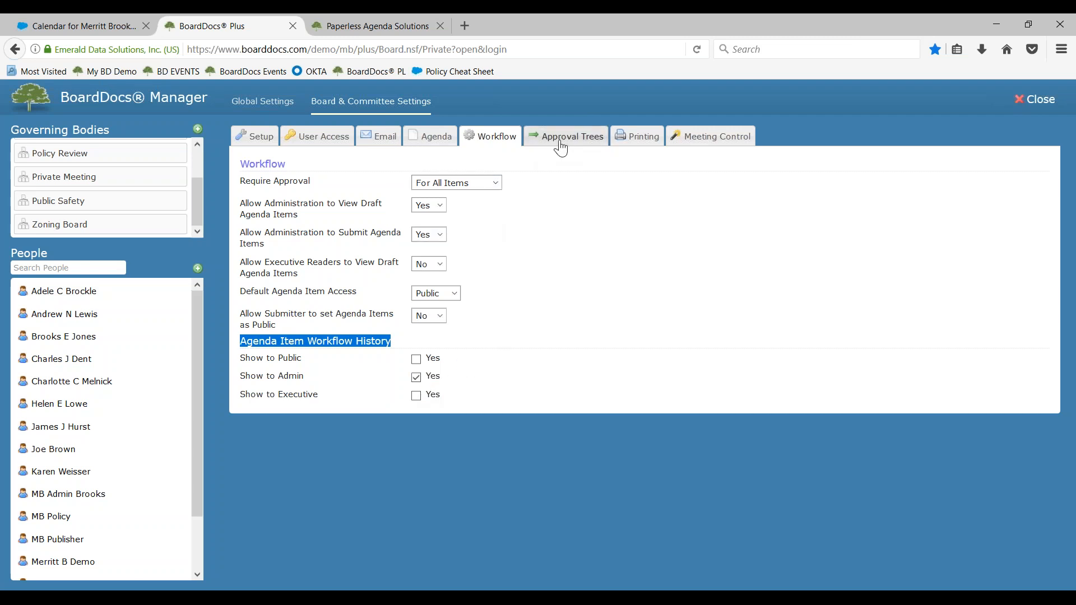
Create a new approval tree named with the demo user's first name followed by "Approves"
{"action": "left_click", "coordinate": [561, 148]}
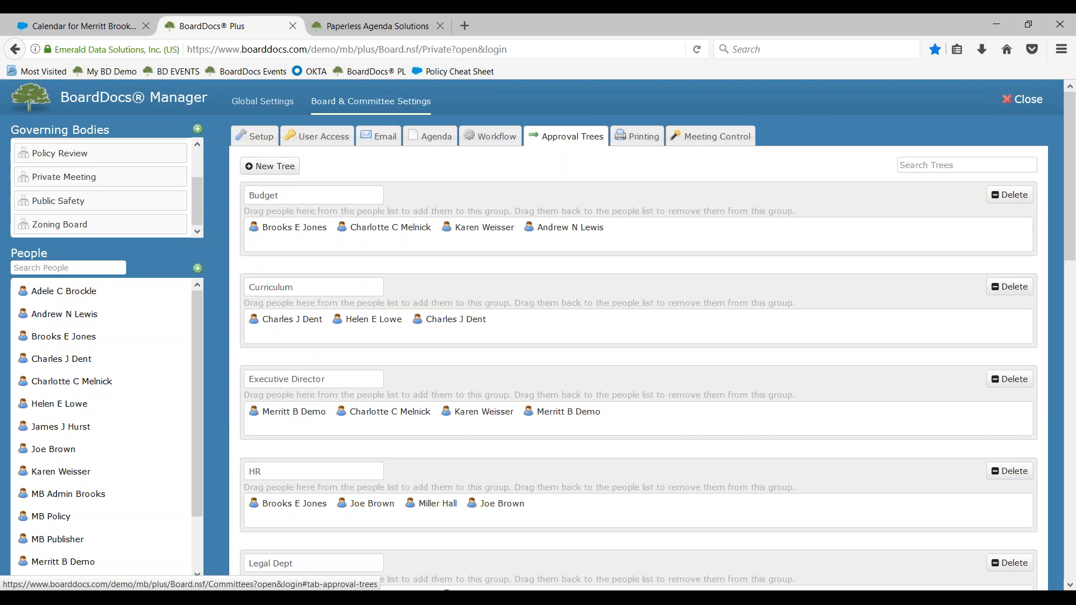
{"action": "left_click", "coordinate": [278, 168]}
{"action": "type", "text": "Merritt S"}
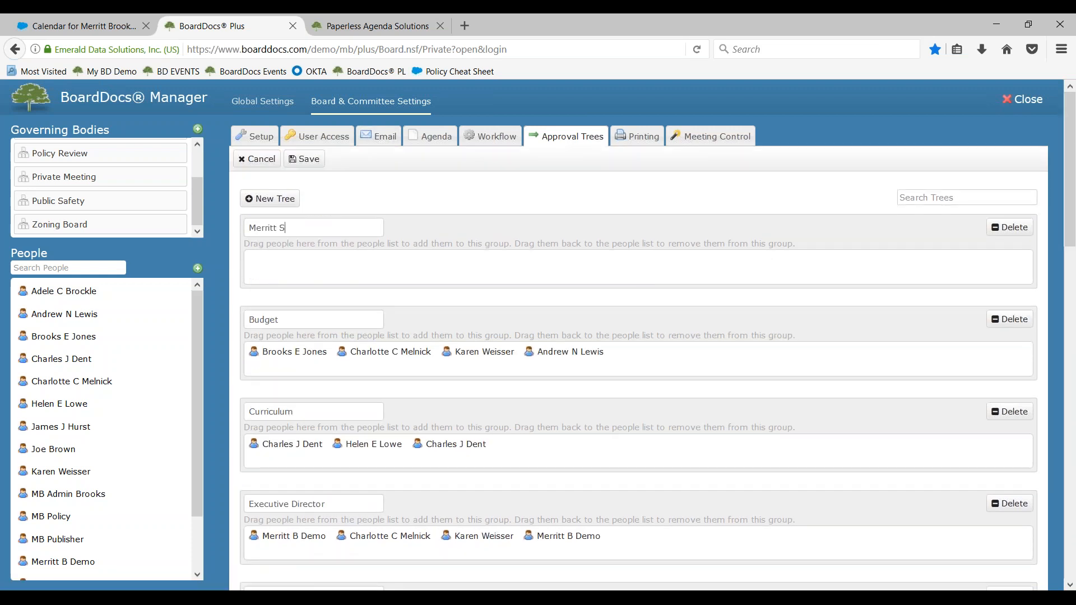
{"action": "key", "text": "BackSpace"}
{"action": "type", "text": "Approves"}
Add the MB admin account to the newly created approval tree and to the Legal Dept approval tree
{"action": "scroll", "coordinate": [101, 367], "scroll_direction": "down", "scroll_amount": 2}
{"action": "left_click_drag", "start_coordinate": [75, 437], "coordinate": [271, 280]}
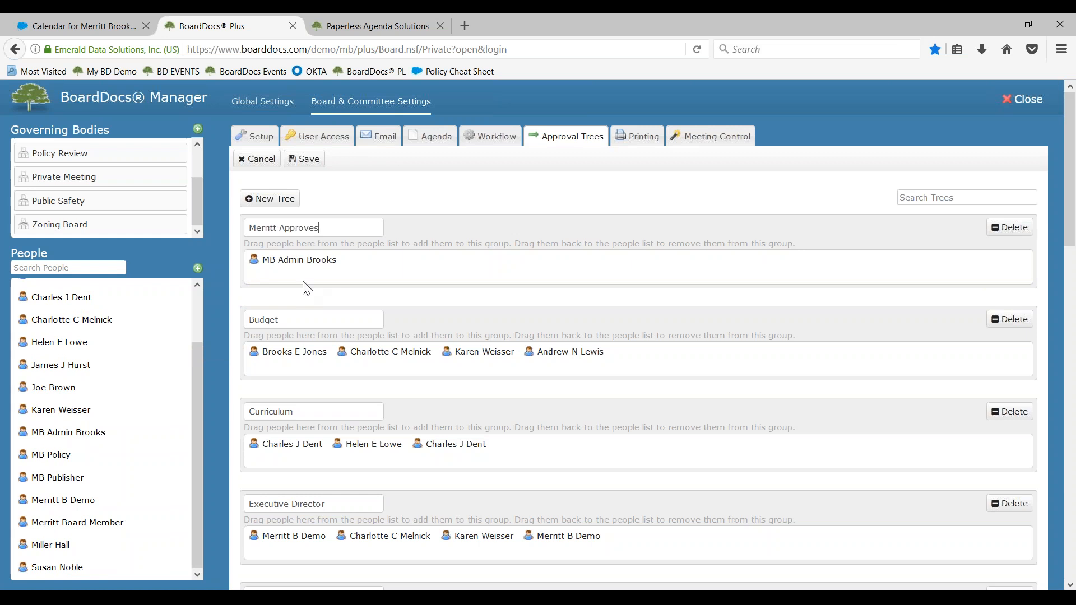
{"action": "scroll", "coordinate": [317, 271], "scroll_direction": "down", "scroll_amount": 2}
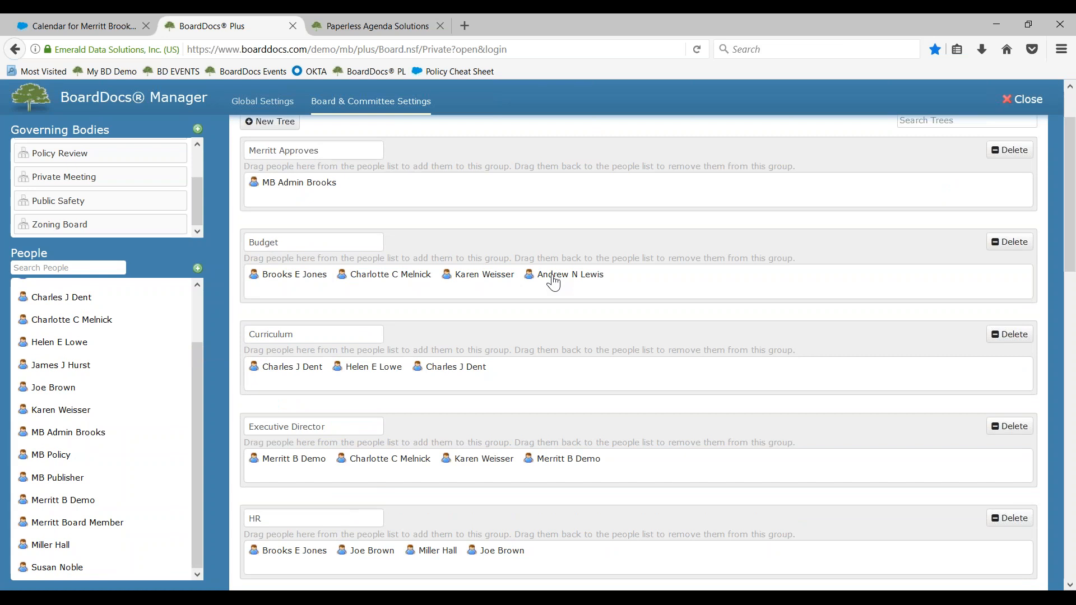
{"action": "scroll", "coordinate": [553, 283], "scroll_direction": "down", "scroll_amount": 5}
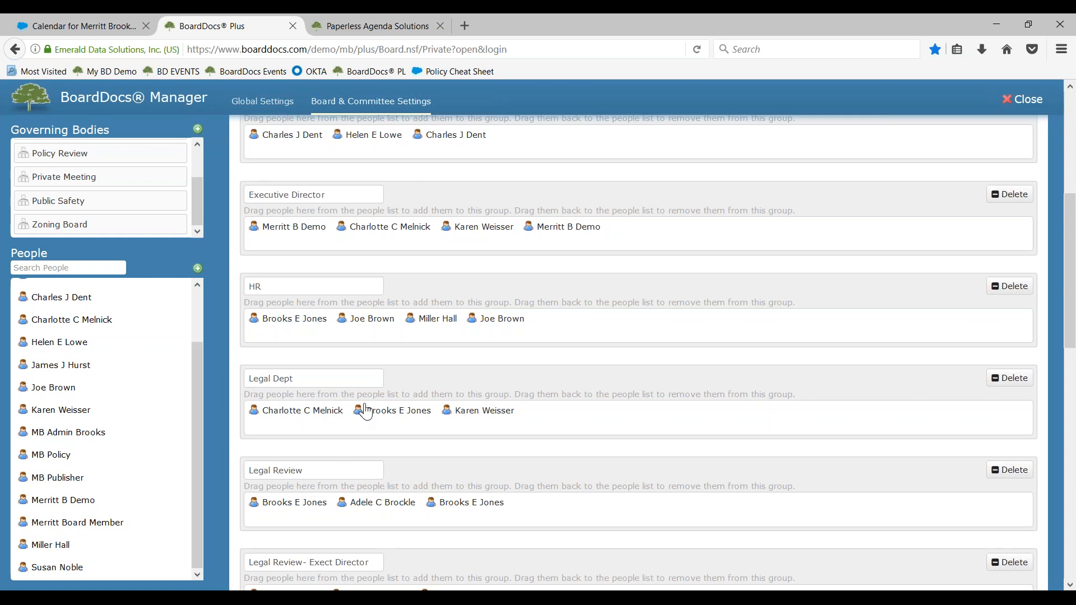
{"action": "left_click_drag", "start_coordinate": [78, 433], "coordinate": [582, 413]}
{"action": "scroll", "coordinate": [574, 340], "scroll_direction": "up", "scroll_amount": 5}
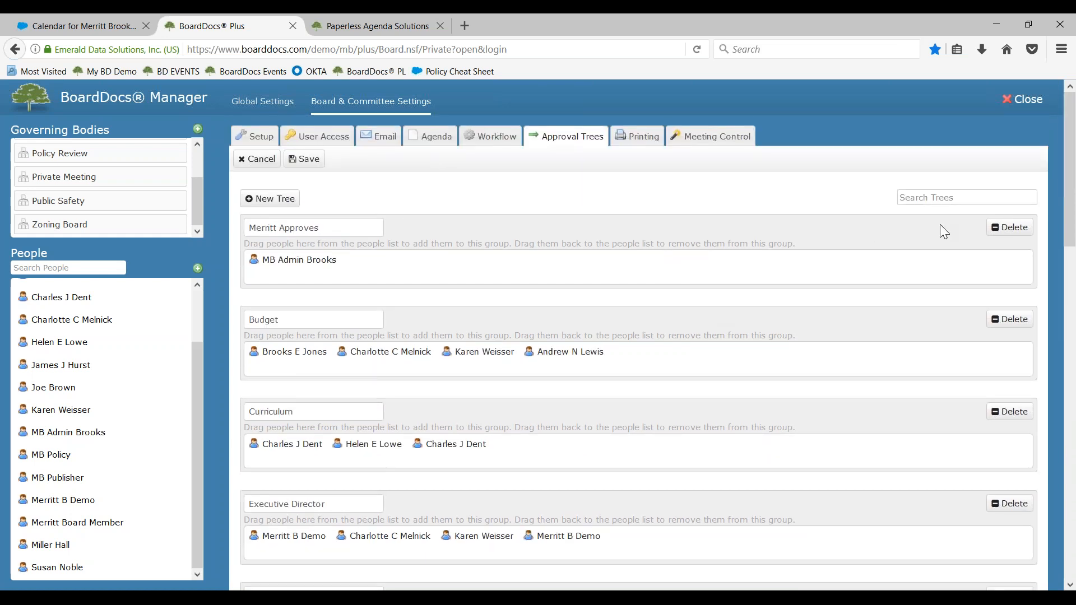
Delete the newly created approval tree and save the Regular Board's approval trees
{"action": "left_click", "coordinate": [1010, 227]}
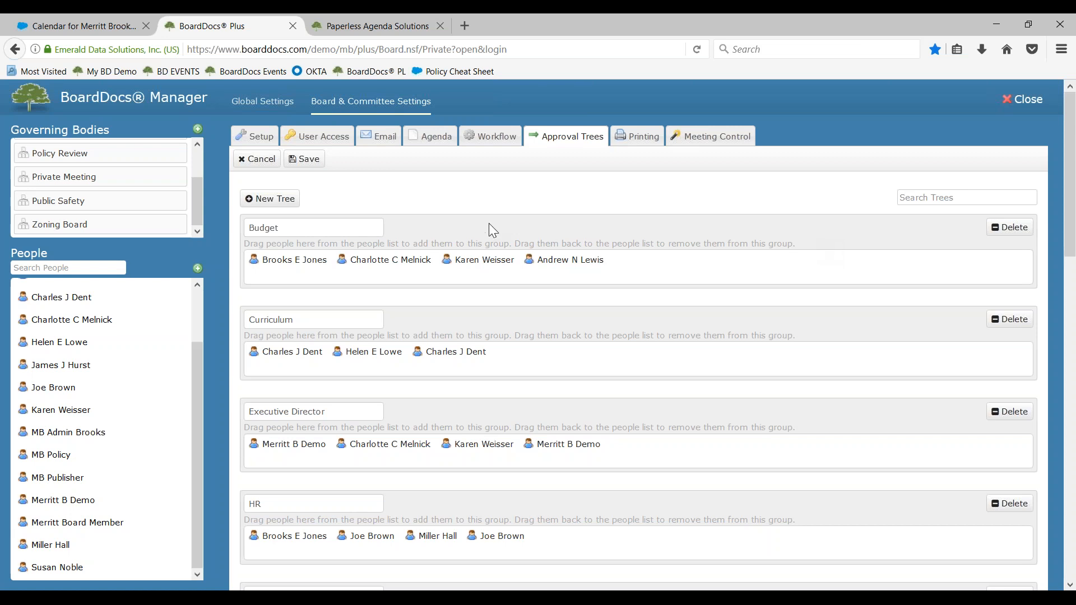
{"action": "left_click", "coordinate": [297, 162]}
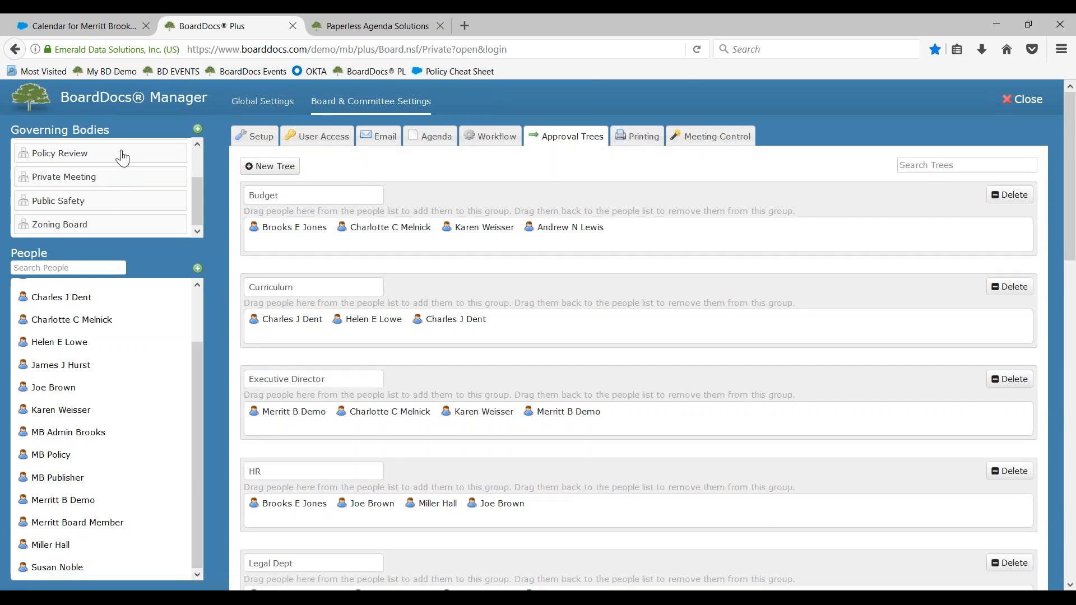
{"action": "scroll", "coordinate": [118, 212], "scroll_direction": "up", "scroll_amount": 2}
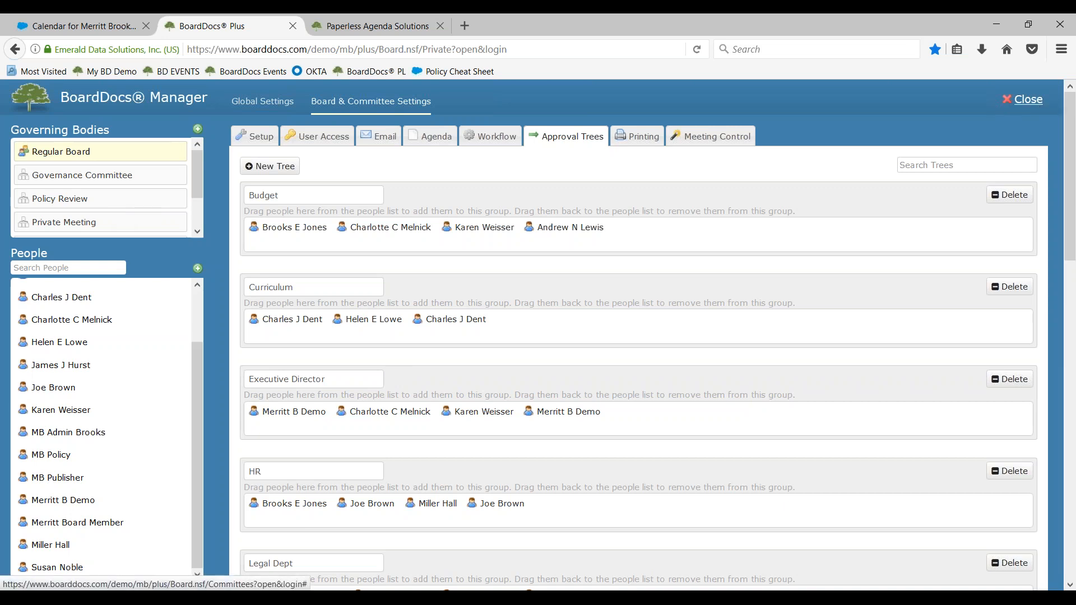
Close BoardDocs Manager, reload the site, and start a new agenda item from My Agenda Items
{"action": "left_click", "coordinate": [1028, 99]}
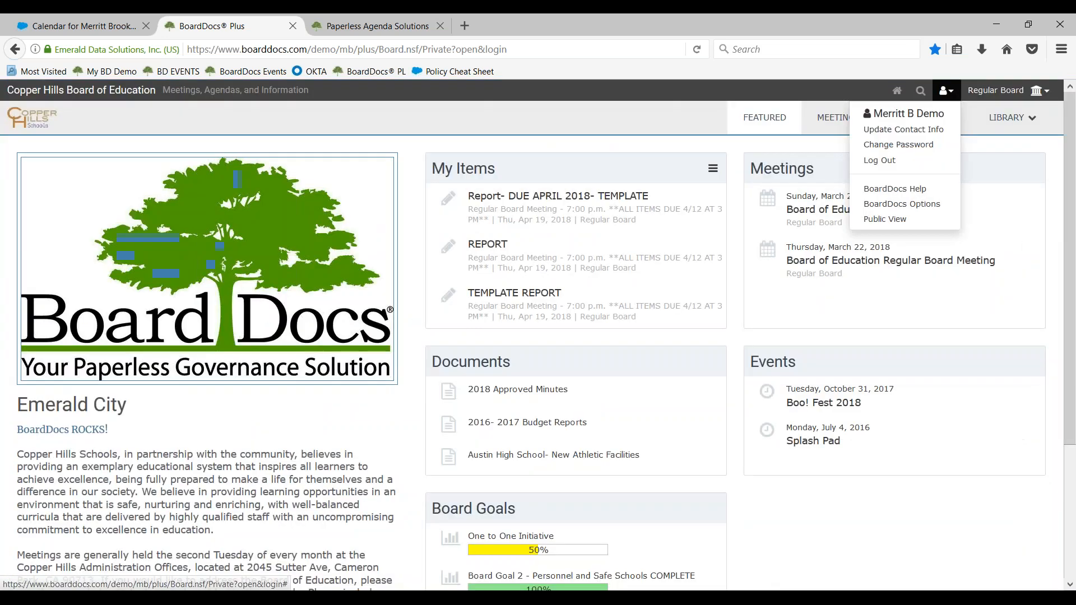
{"action": "left_click", "coordinate": [697, 49]}
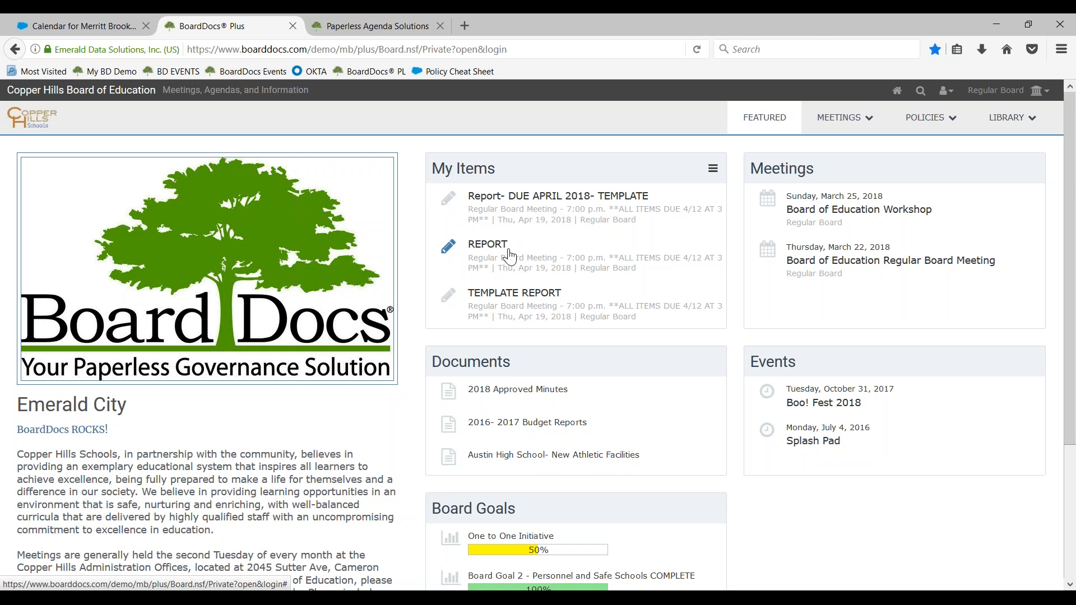
{"action": "left_click", "coordinate": [870, 133]}
{"action": "left_click", "coordinate": [881, 125]}
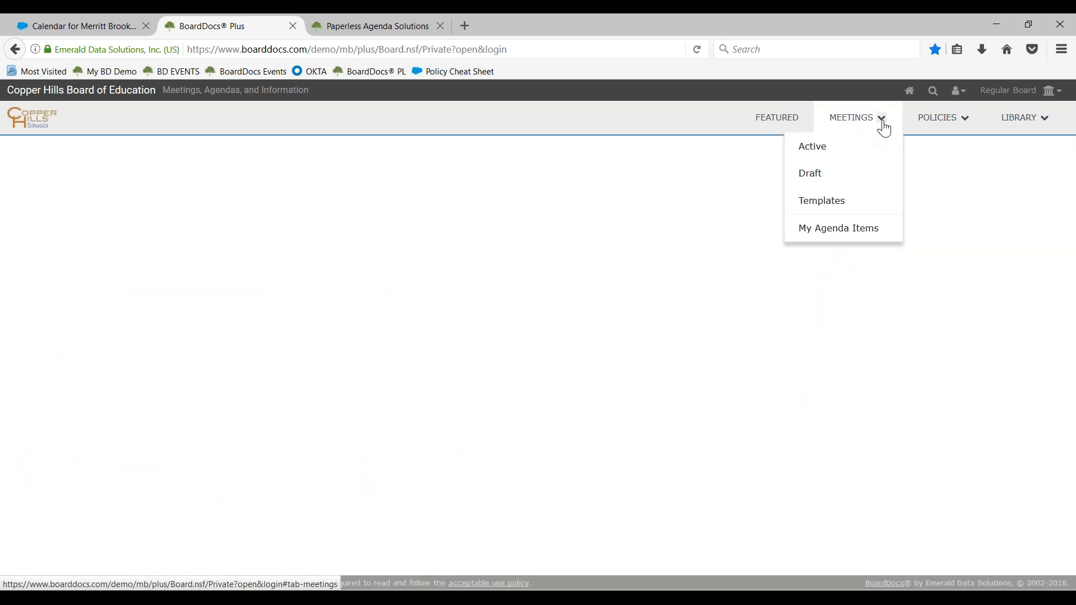
{"action": "left_click", "coordinate": [833, 229]}
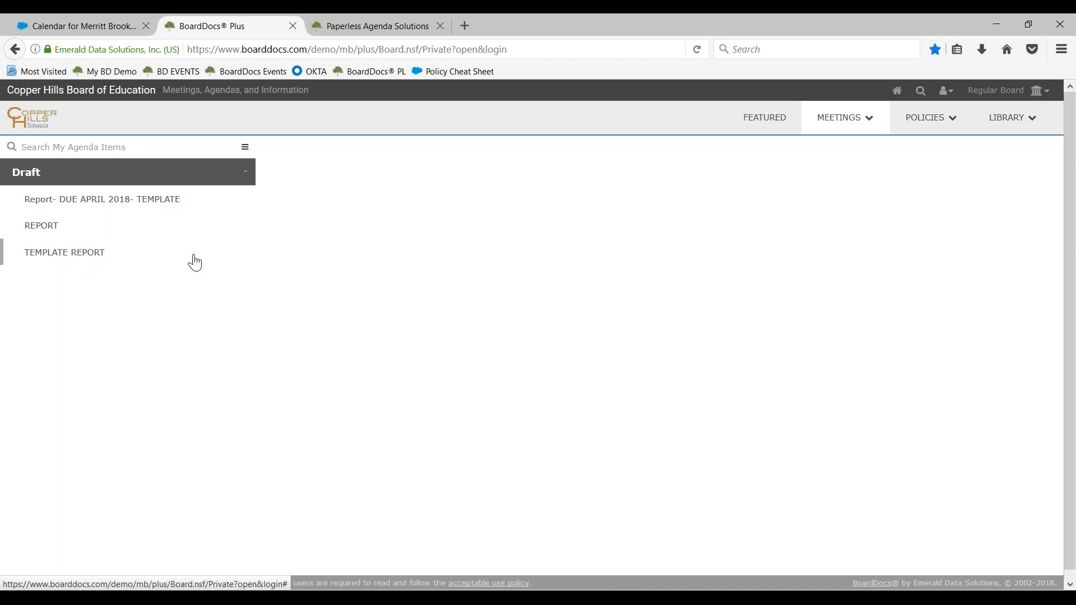
{"action": "left_click", "coordinate": [245, 148]}
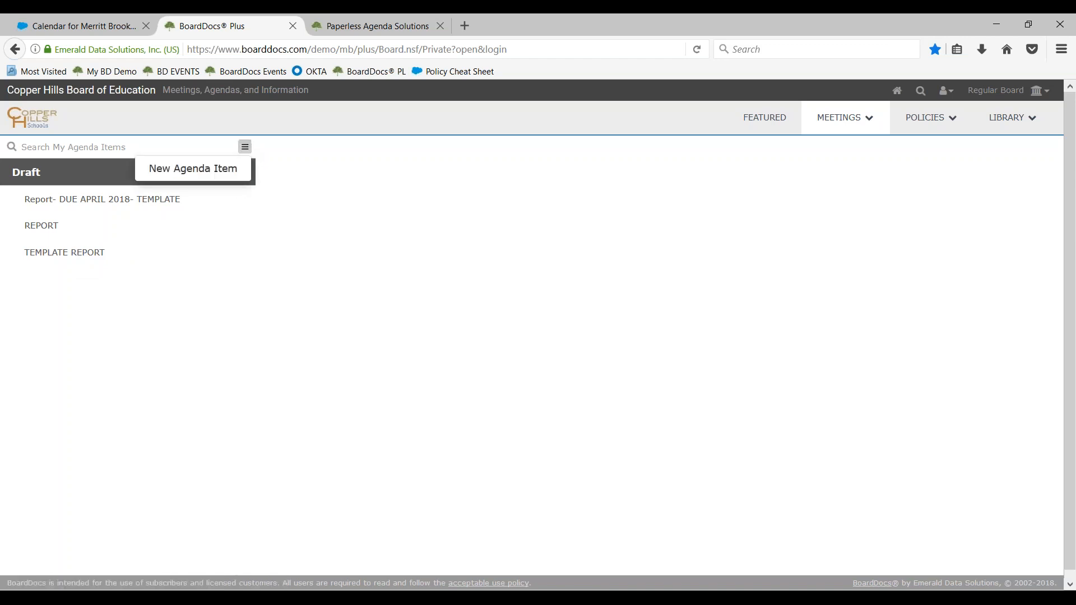
{"action": "left_click", "coordinate": [214, 170]}
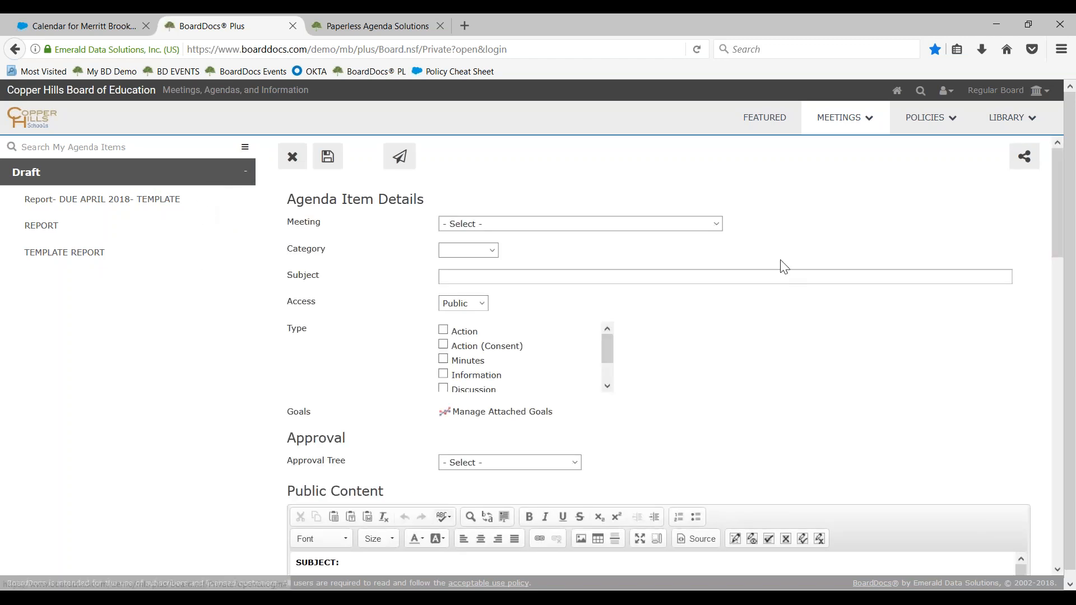
Check the meeting and category choices for the new agenda item and enter HR Report as its subject
{"action": "left_click", "coordinate": [718, 227]}
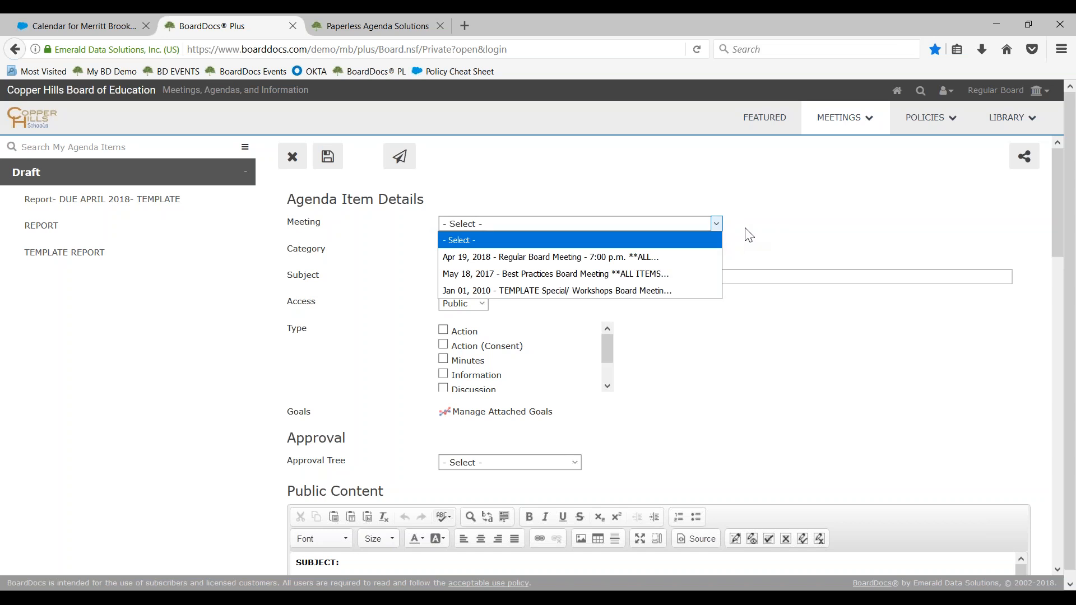
{"action": "left_click", "coordinate": [746, 234]}
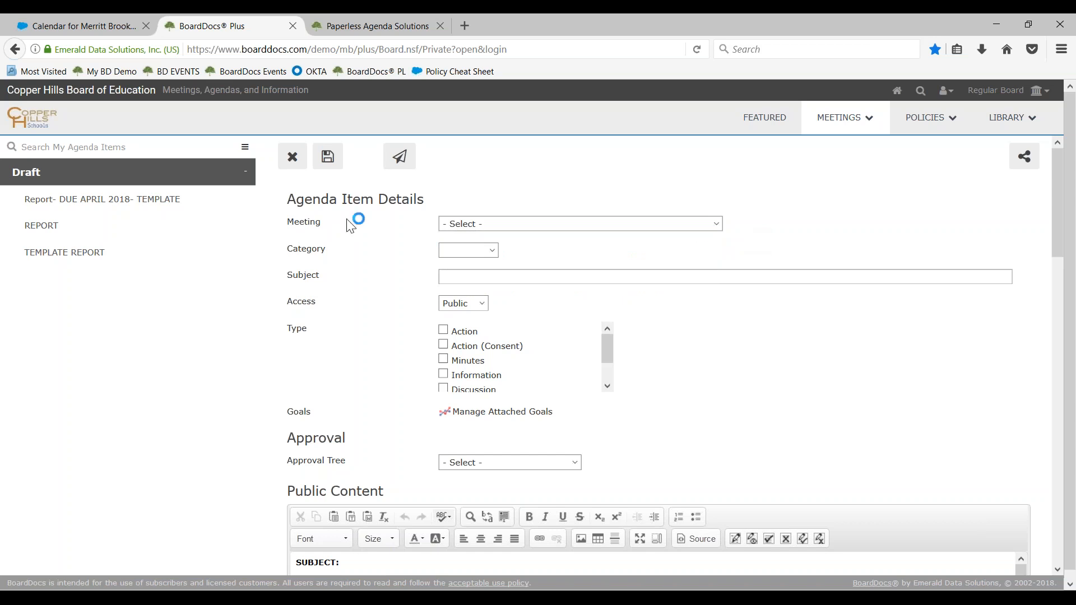
{"action": "left_click", "coordinate": [480, 253]}
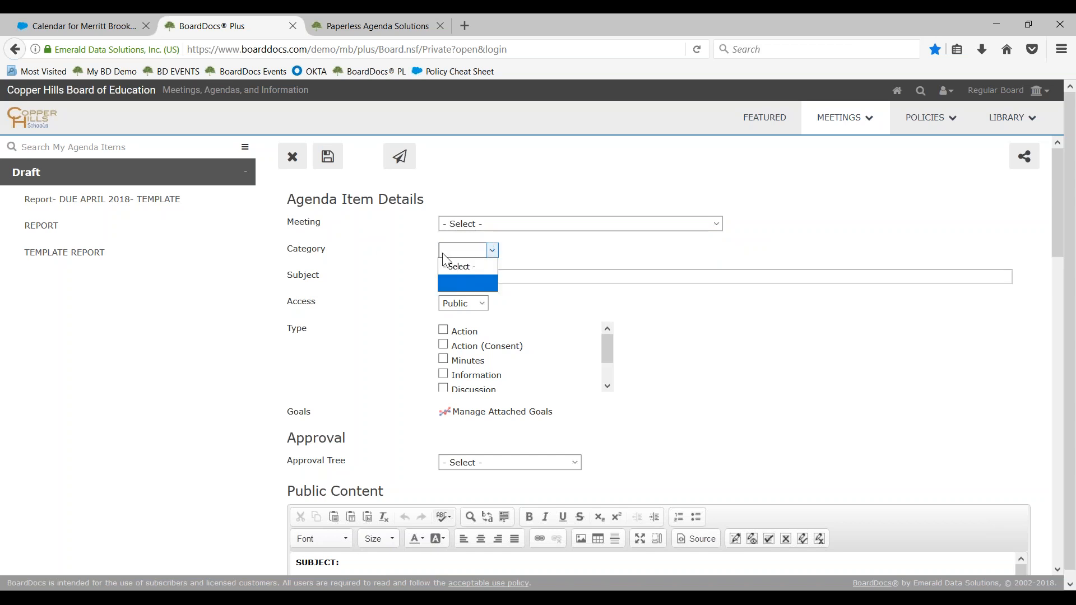
{"action": "left_click", "coordinate": [443, 258]}
{"action": "left_click", "coordinate": [467, 277]}
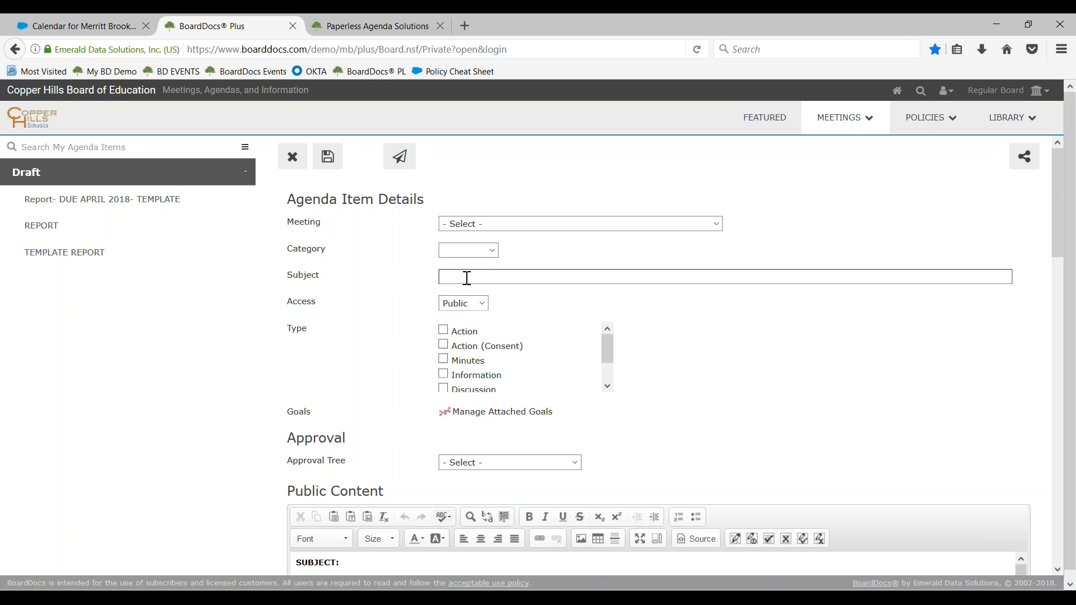
{"action": "type", "text": "HR Report"}
Review the access and type settings of the HR Report item and choose the types Information and Action
{"action": "double_click", "coordinate": [290, 307]}
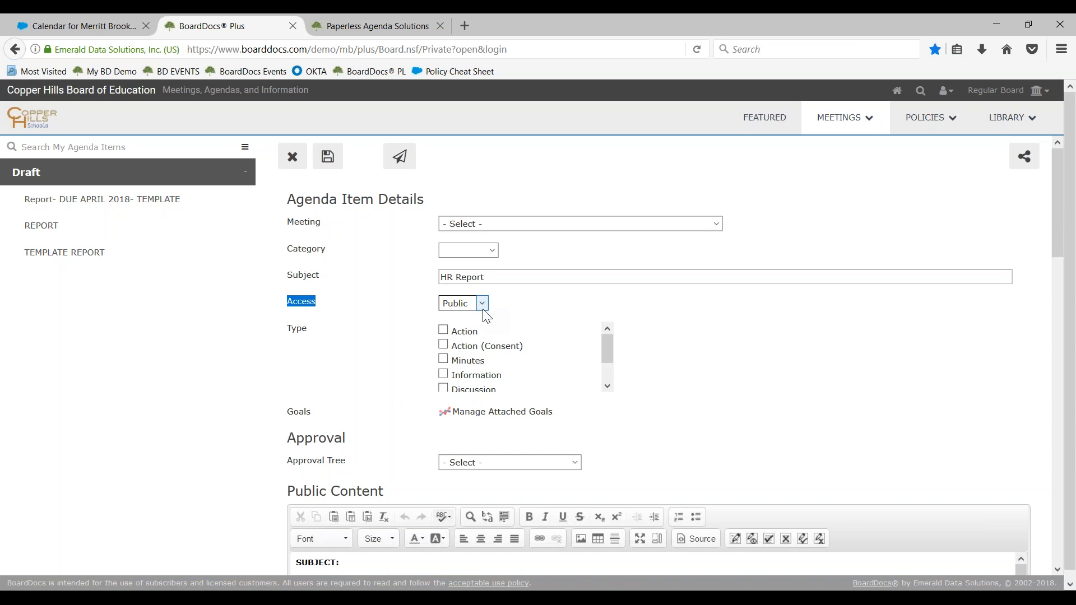
{"action": "left_click_drag", "start_coordinate": [287, 328], "coordinate": [331, 346]}
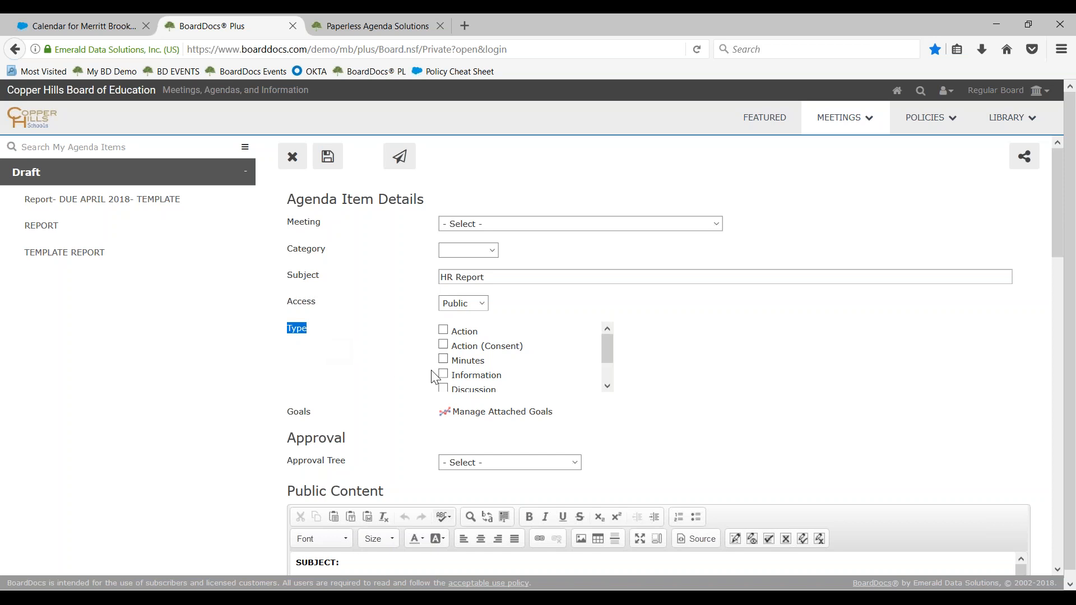
{"action": "scroll", "coordinate": [511, 381], "scroll_direction": "down", "scroll_amount": 1}
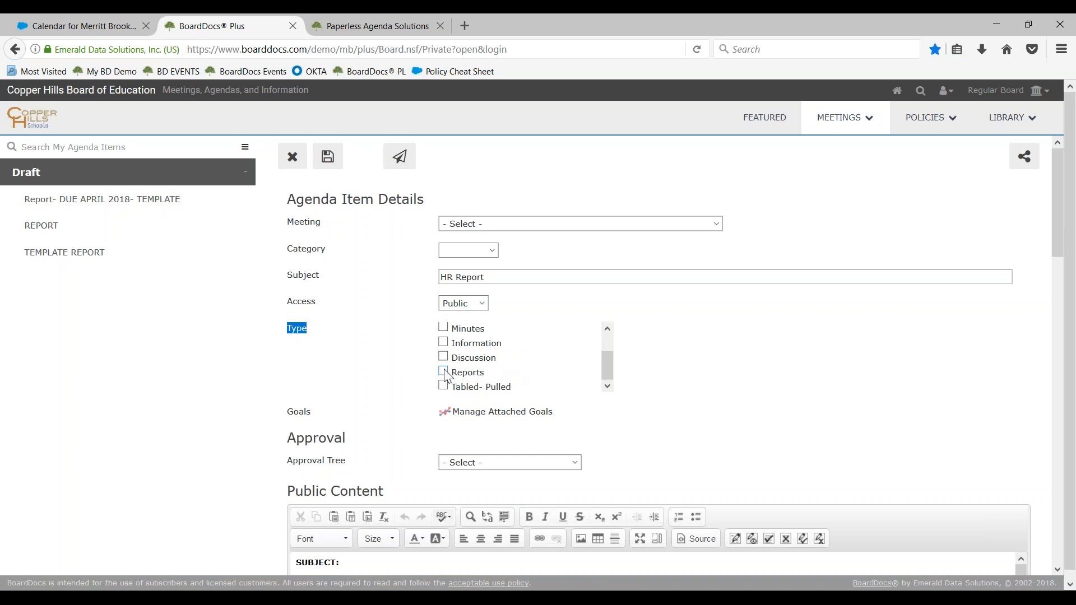
{"action": "scroll", "coordinate": [445, 375], "scroll_direction": "up", "scroll_amount": 1}
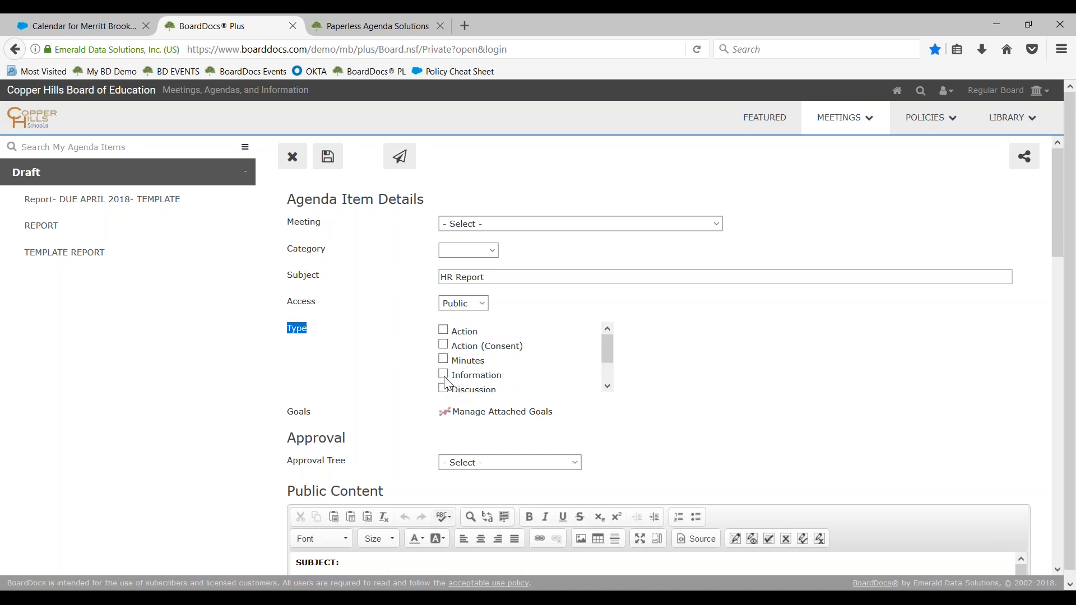
{"action": "left_click", "coordinate": [444, 375]}
{"action": "left_click", "coordinate": [444, 330]}
{"action": "scroll", "coordinate": [413, 357], "scroll_direction": "down", "scroll_amount": 2}
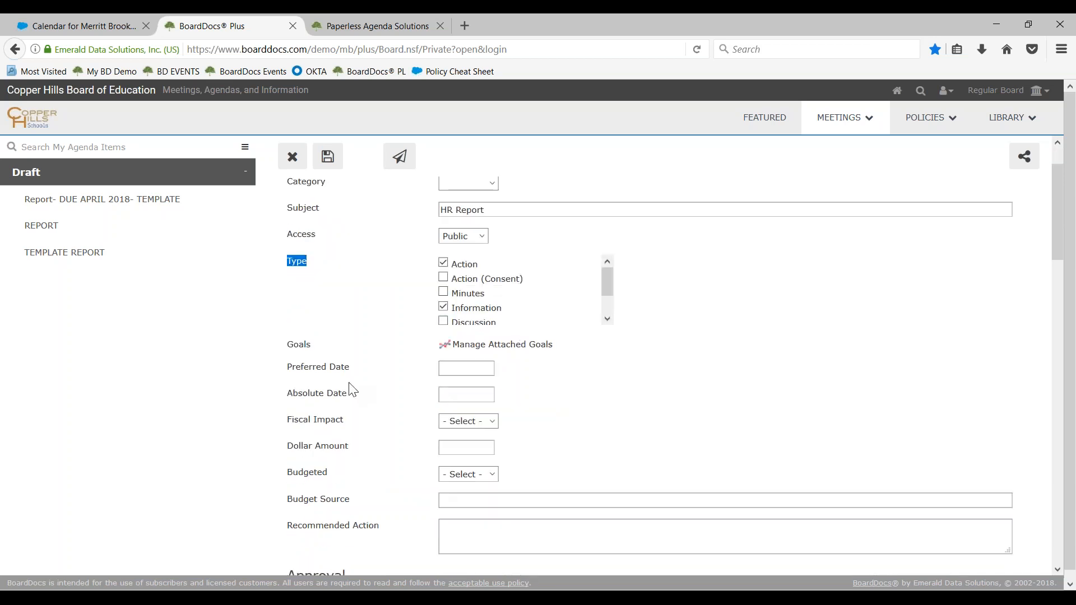
Set the action item's dollar amount to 250.00 and mark it as budgeted
{"action": "left_click_drag", "start_coordinate": [286, 321], "coordinate": [380, 455]}
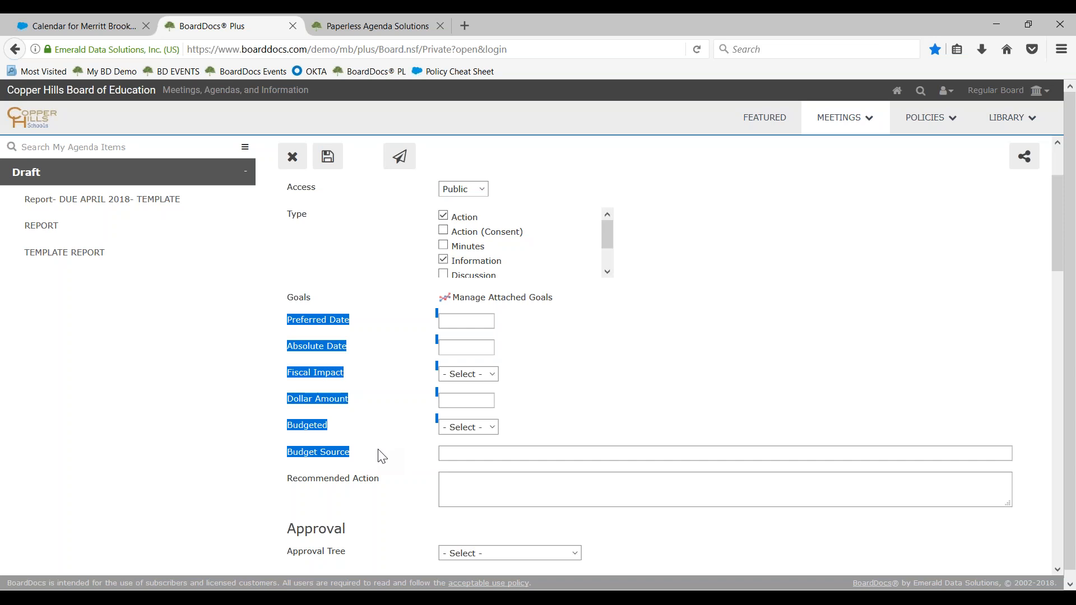
{"action": "left_click", "coordinate": [492, 403]}
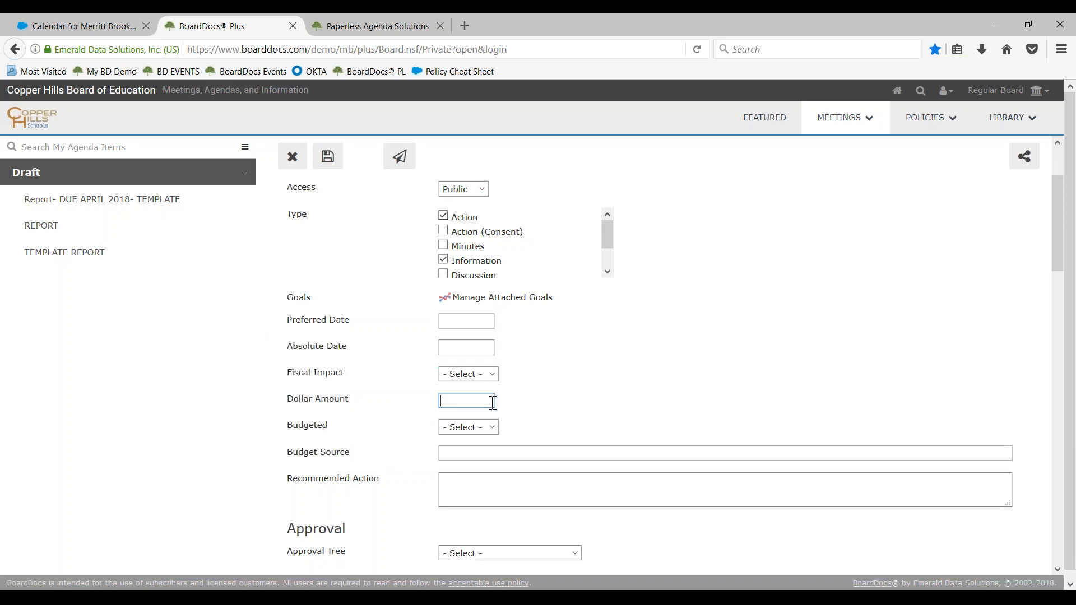
{"action": "type", "text": "250.00"}
{"action": "left_click", "coordinate": [491, 428]}
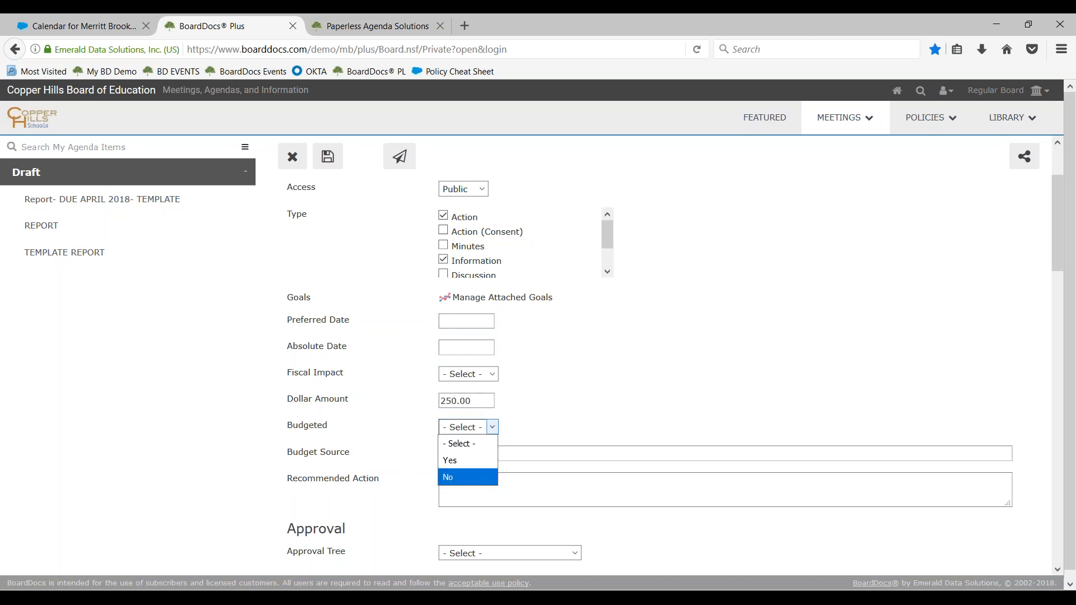
{"action": "left_click", "coordinate": [472, 461]}
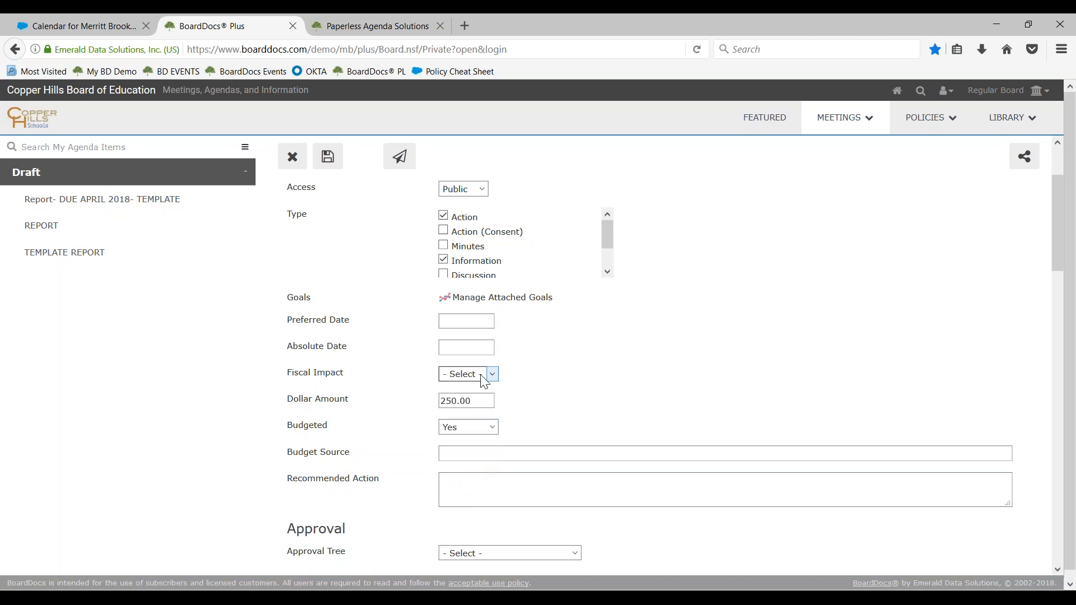
Attach the Race to the top funds goal to the agenda item, replacing a first choice of 2016 Technology Bond
{"action": "left_click_drag", "start_coordinate": [276, 300], "coordinate": [308, 295]}
{"action": "left_click", "coordinate": [494, 300]}
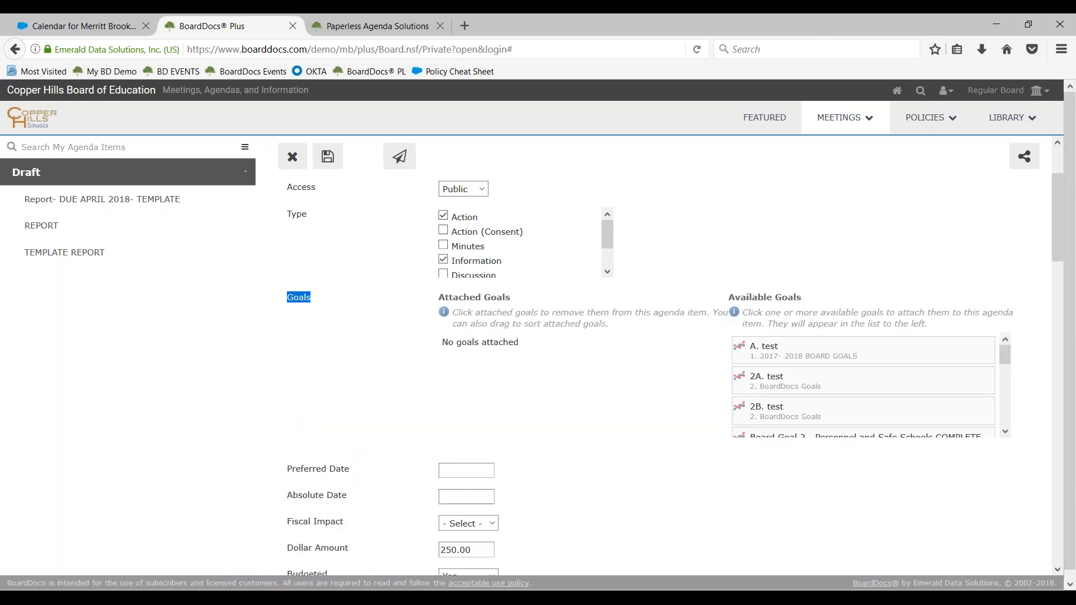
{"action": "scroll", "coordinate": [822, 404], "scroll_direction": "down", "scroll_amount": 3}
{"action": "left_click", "coordinate": [812, 401]}
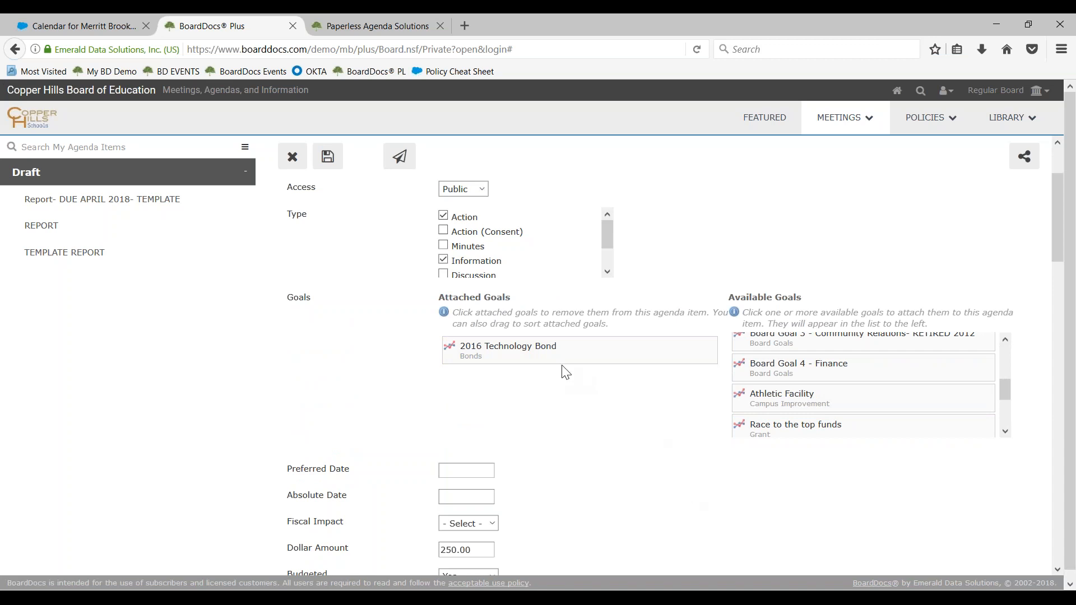
{"action": "left_click", "coordinate": [531, 362]}
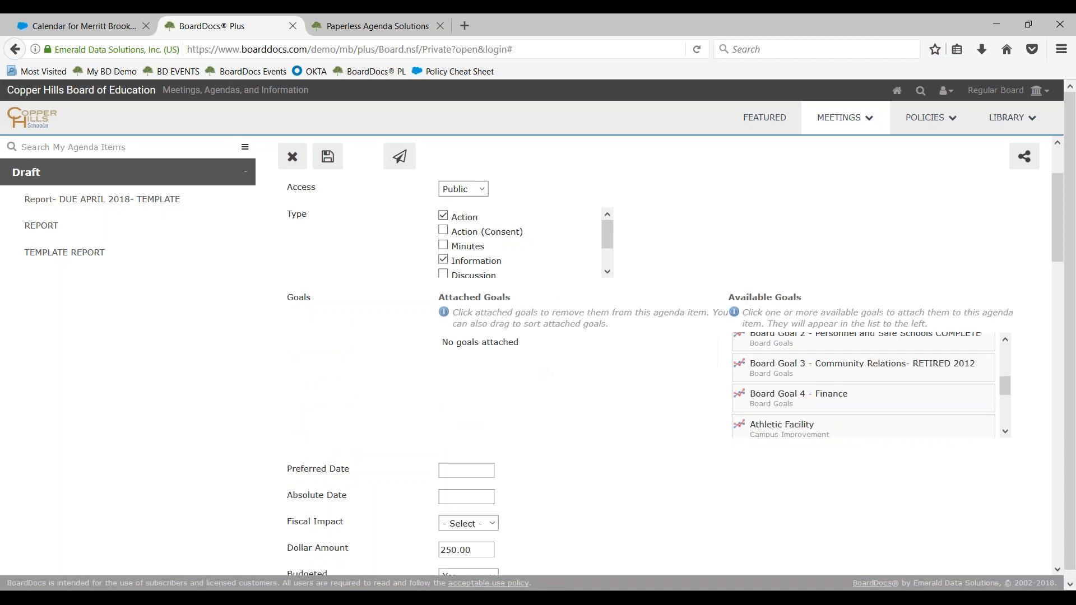
{"action": "scroll", "coordinate": [915, 424], "scroll_direction": "down", "scroll_amount": 2}
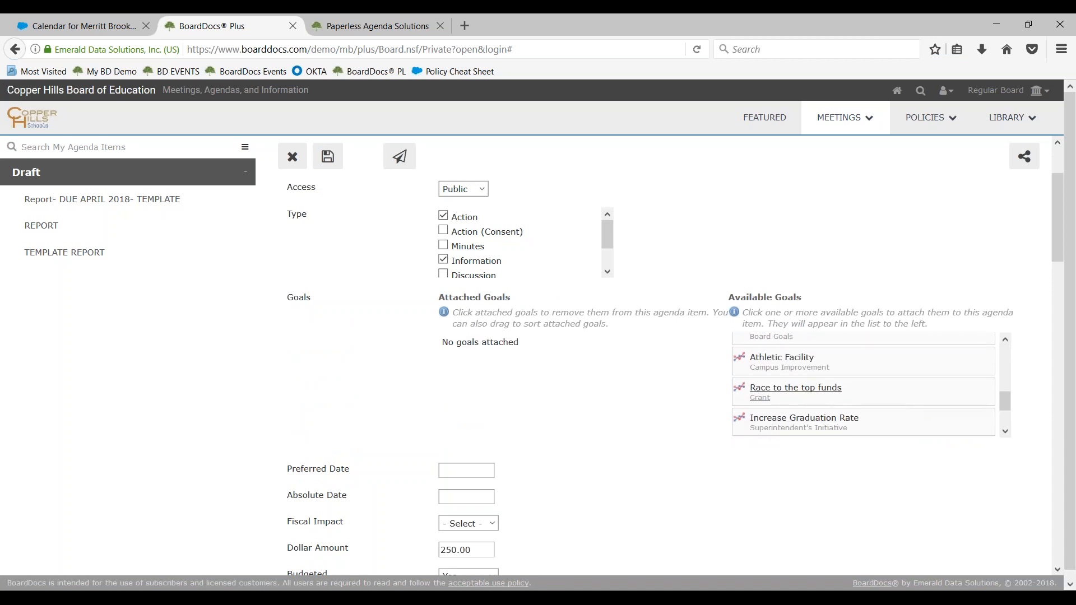
{"action": "left_click", "coordinate": [791, 398]}
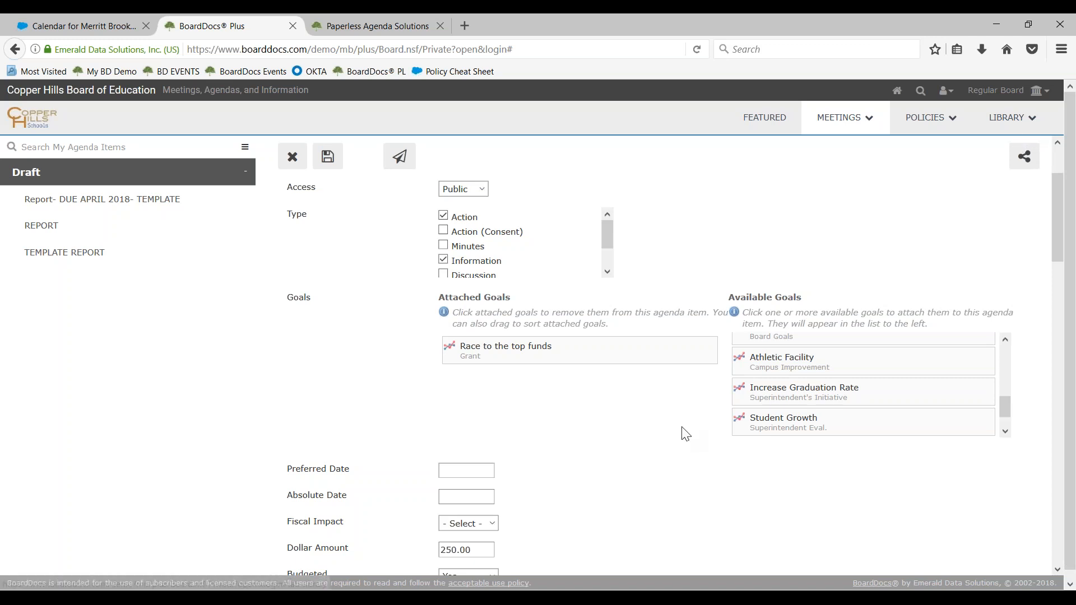
Enter "Motion to approve as presented." as the agenda item's recommended action
{"action": "scroll", "coordinate": [672, 404], "scroll_direction": "down", "scroll_amount": 6}
{"action": "scroll", "coordinate": [653, 378], "scroll_direction": "down", "scroll_amount": 1}
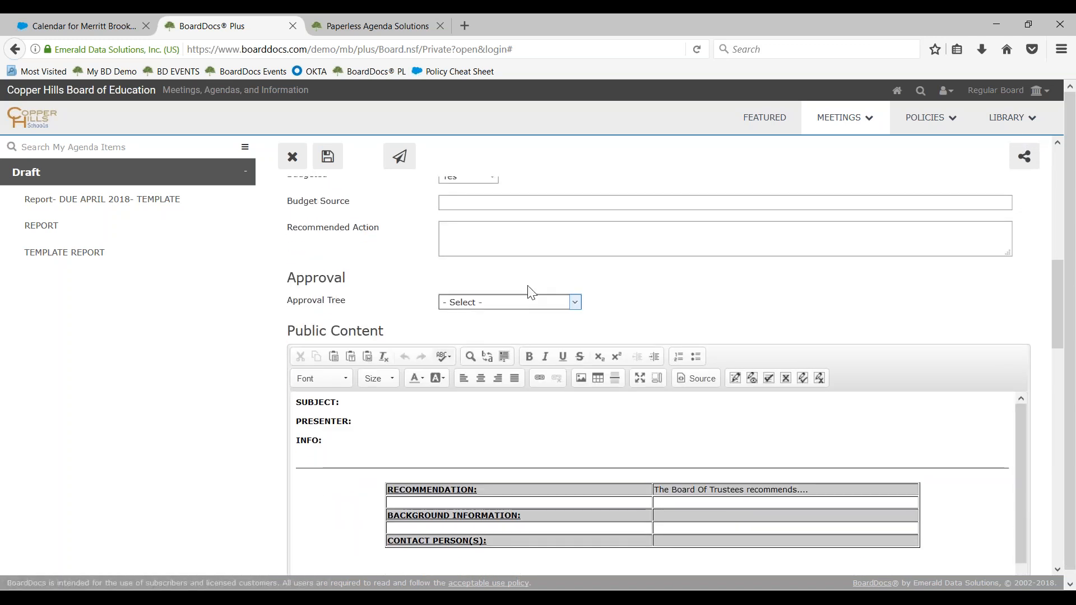
{"action": "scroll", "coordinate": [514, 293], "scroll_direction": "up", "scroll_amount": 1}
{"action": "left_click", "coordinate": [514, 294]}
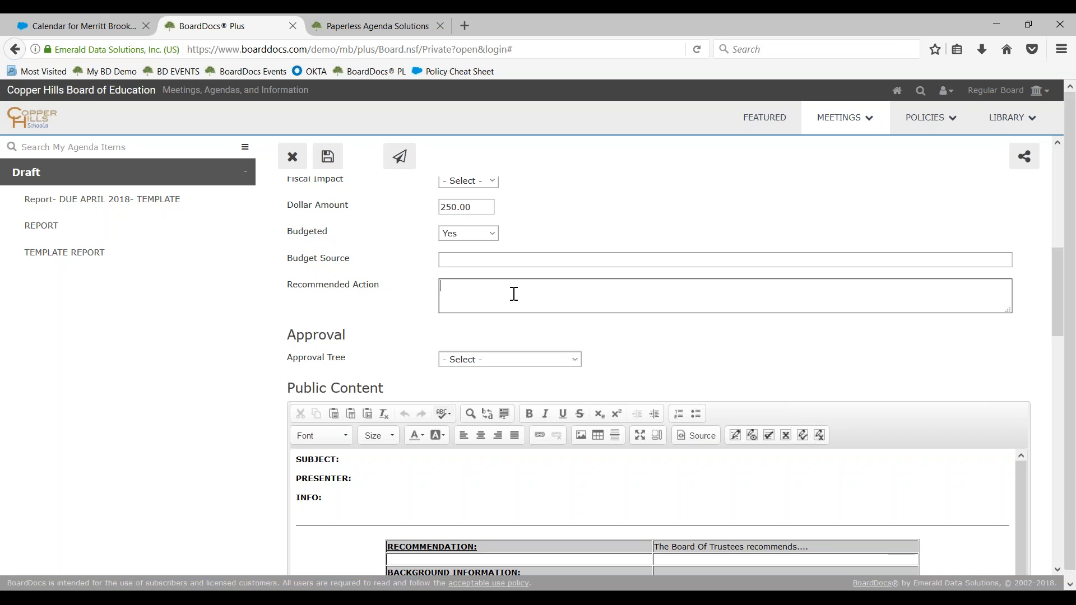
{"action": "type", "text": "Motion to approved"}
{"action": "key", "text": "BackSpace"}
{"action": "type", "text": "as presented."}
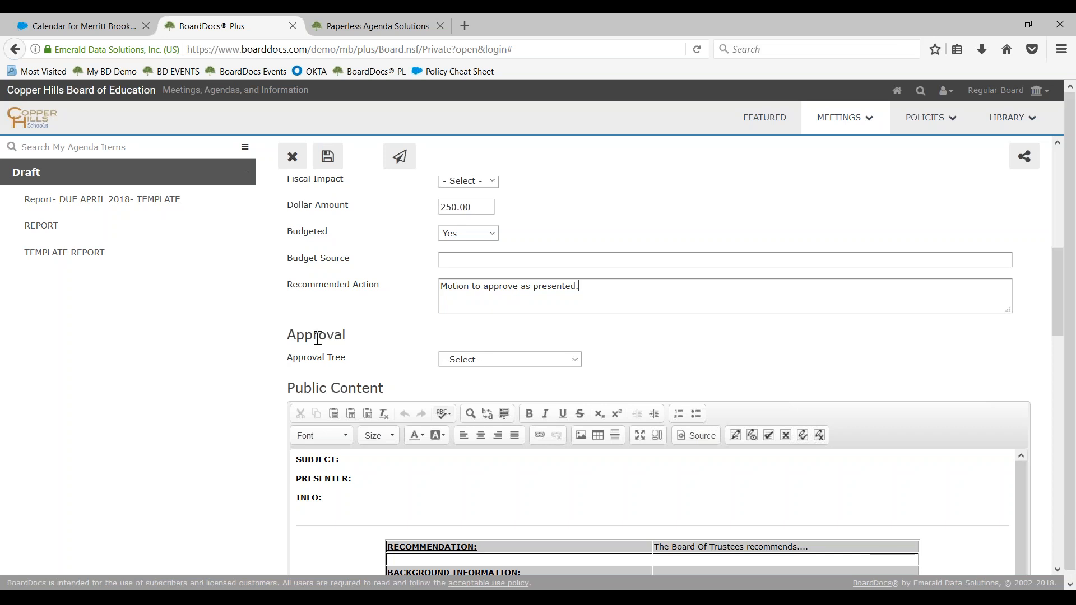
Enter "New Hires for 2018" as the subject in the agenda item's Public Content
{"action": "scroll", "coordinate": [236, 424], "scroll_direction": "down", "scroll_amount": 1}
{"action": "scroll", "coordinate": [299, 429], "scroll_direction": "down", "scroll_amount": 4}
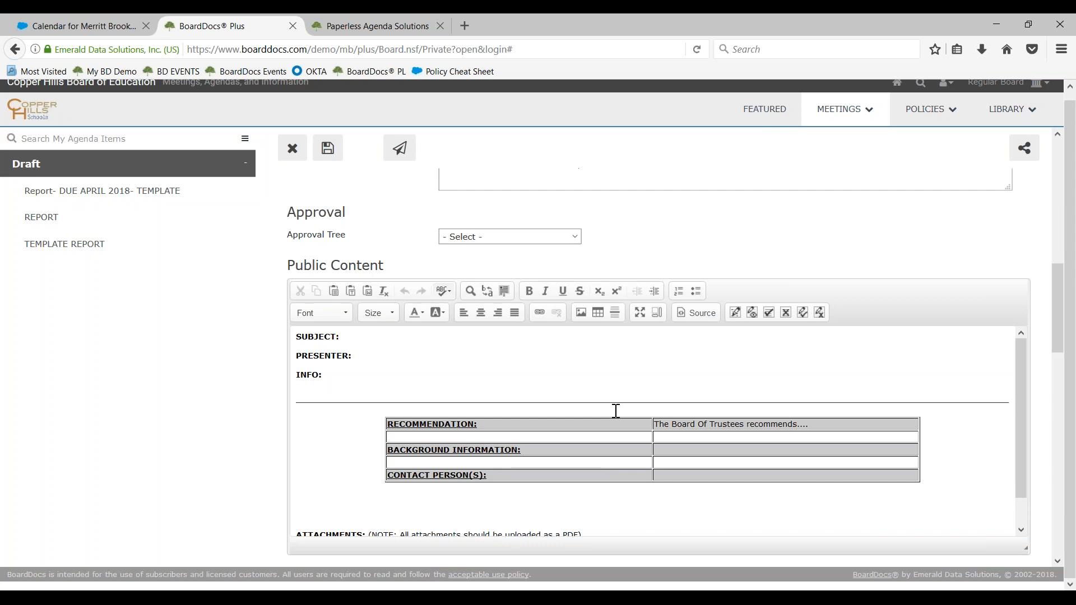
{"action": "left_click", "coordinate": [498, 344]}
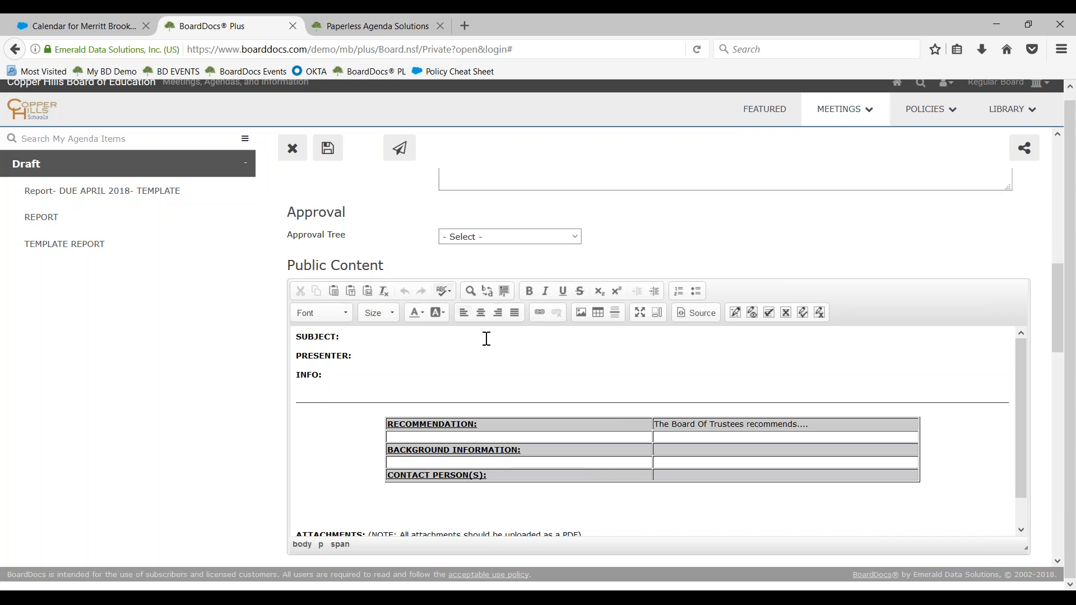
{"action": "type", "text": "New"}
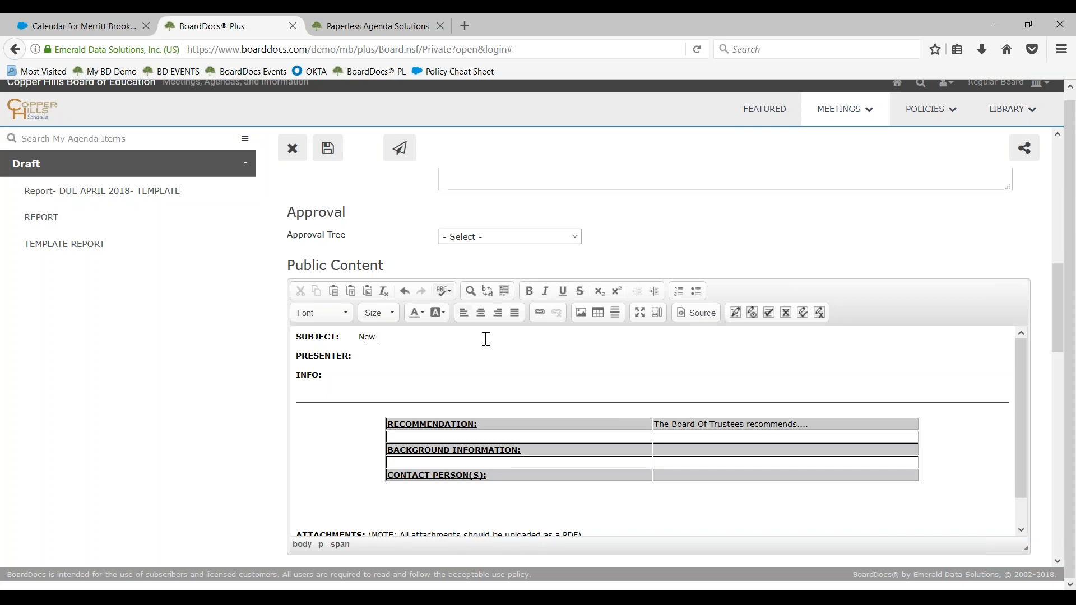
{"action": "type", "text": " Hires for 2018"}
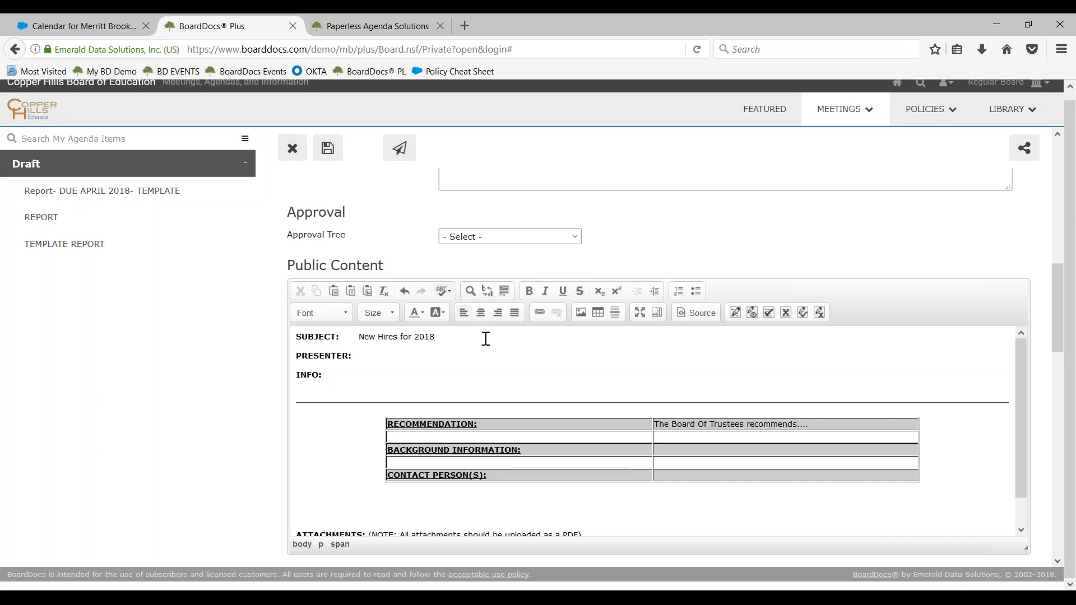
Fill in the presenter's full name on the PRESENTER line of the Public Content
{"action": "left_click", "coordinate": [431, 356]}
{"action": "left_click", "coordinate": [389, 370]}
{"action": "left_click", "coordinate": [388, 377]}
{"action": "scroll", "coordinate": [388, 378], "scroll_direction": "down", "scroll_amount": 1}
{"action": "left_click", "coordinate": [869, 401]}
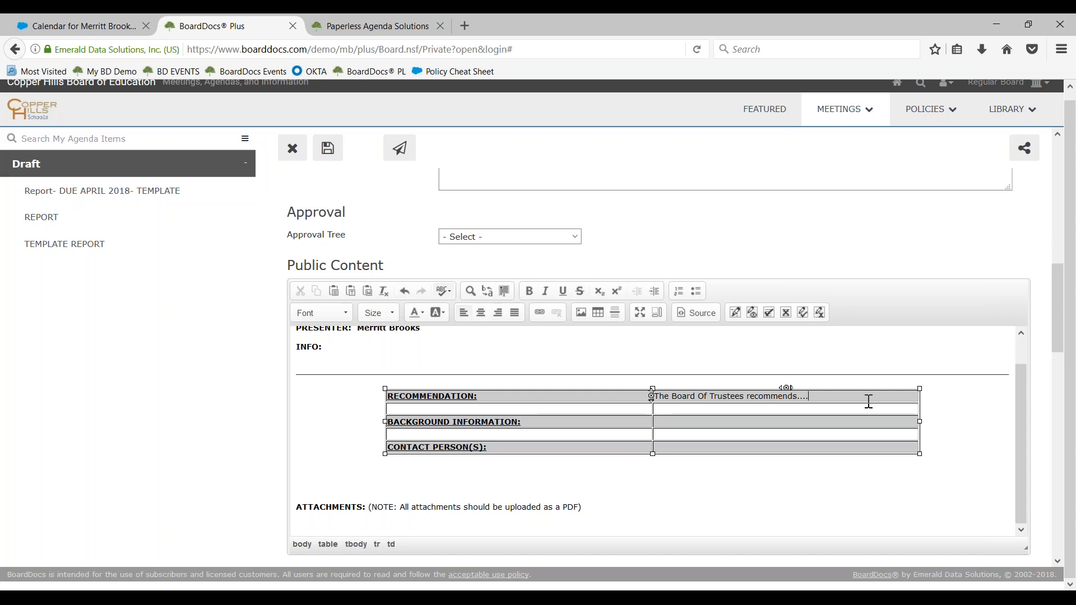
{"action": "left_click", "coordinate": [597, 313]}
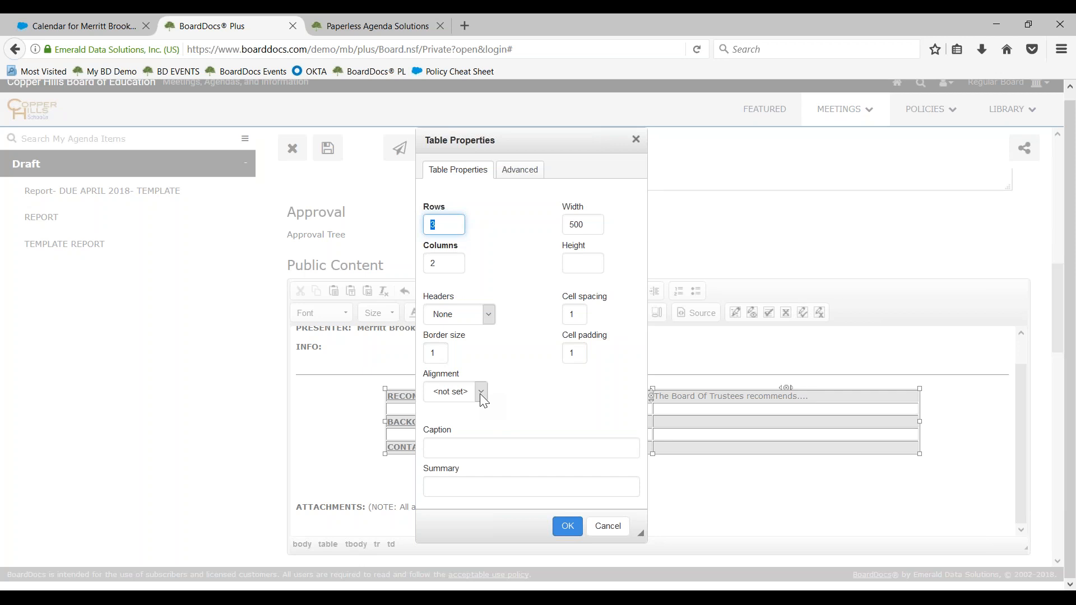
{"action": "left_click", "coordinate": [471, 446]}
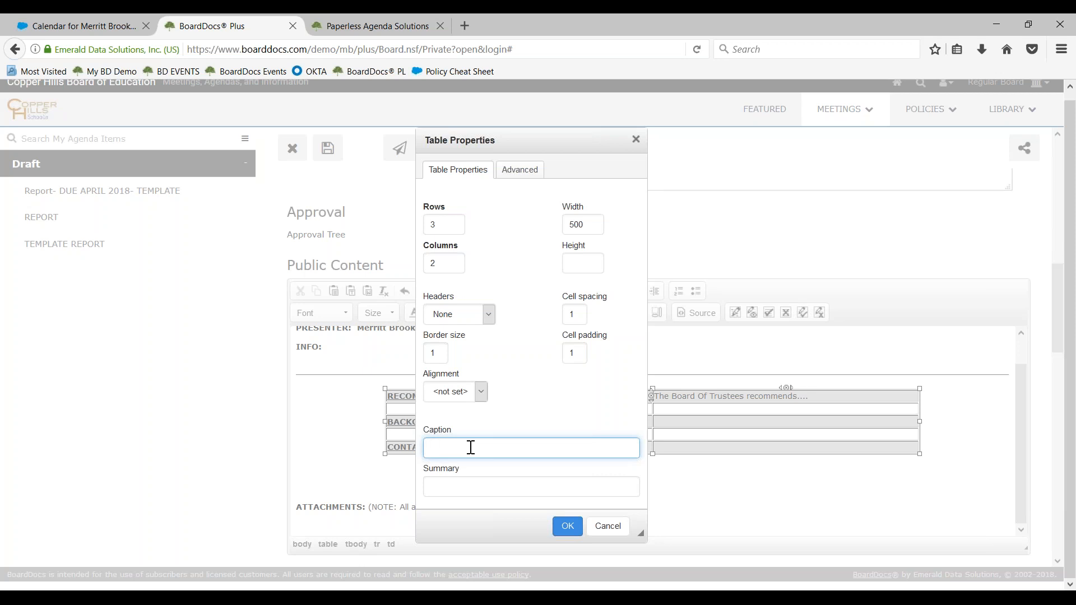
{"action": "left_click", "coordinate": [470, 497]}
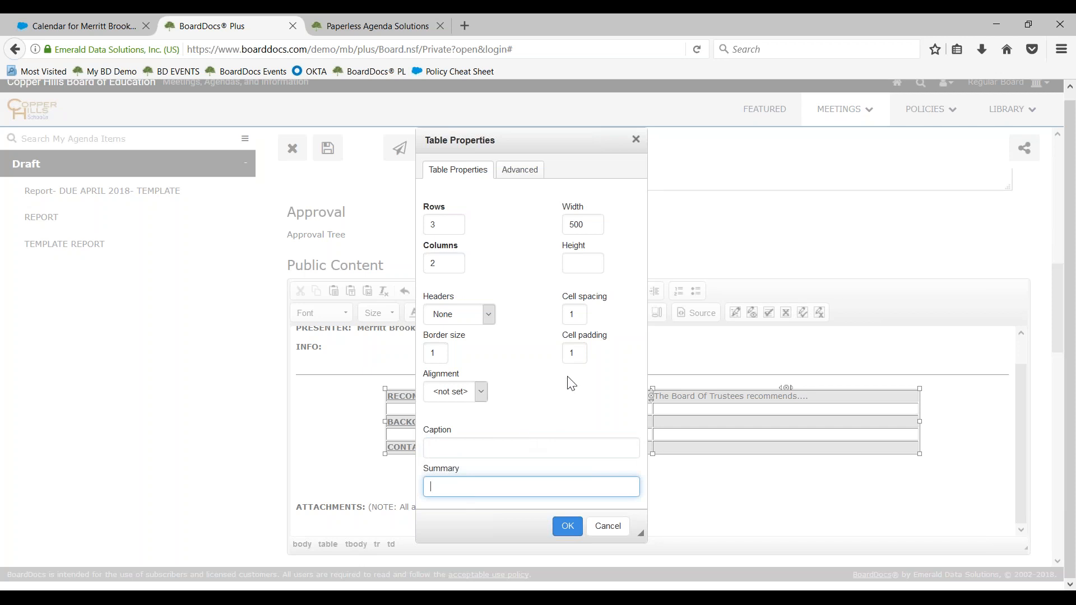
{"action": "left_click_drag", "start_coordinate": [587, 225], "coordinate": [529, 222]}
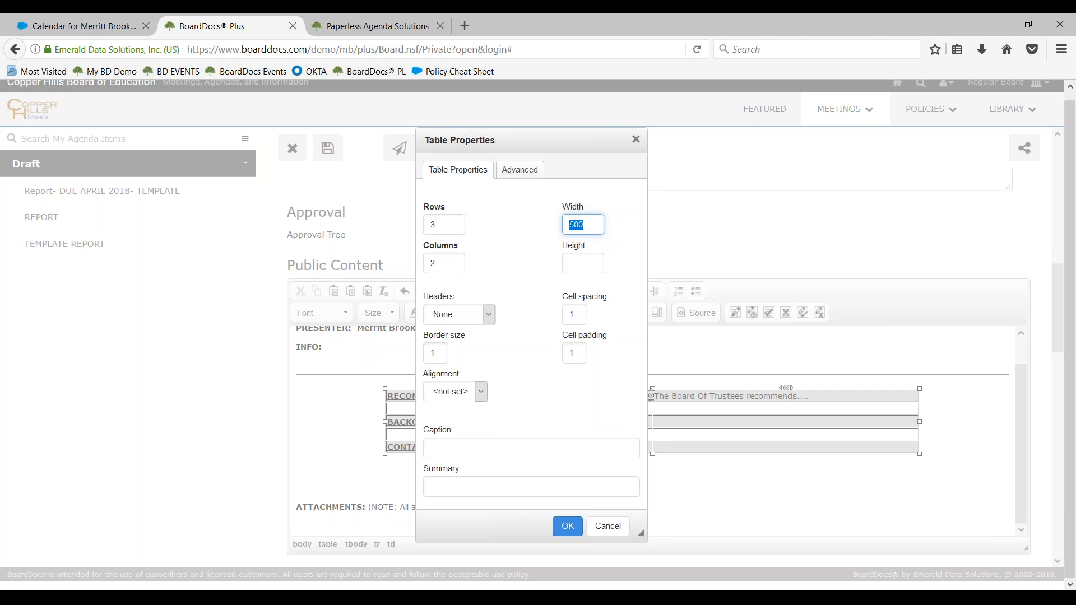
{"action": "type", "text": "100%"}
{"action": "key", "text": "BackSpace"}
{"action": "left_click", "coordinate": [603, 528]}
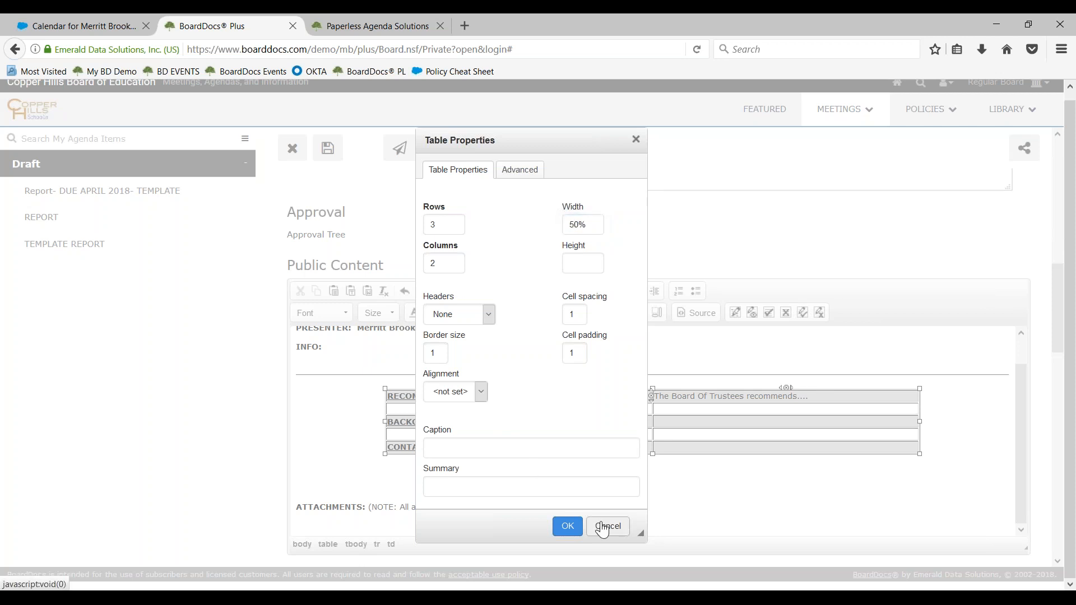
{"action": "left_click", "coordinate": [601, 296]}
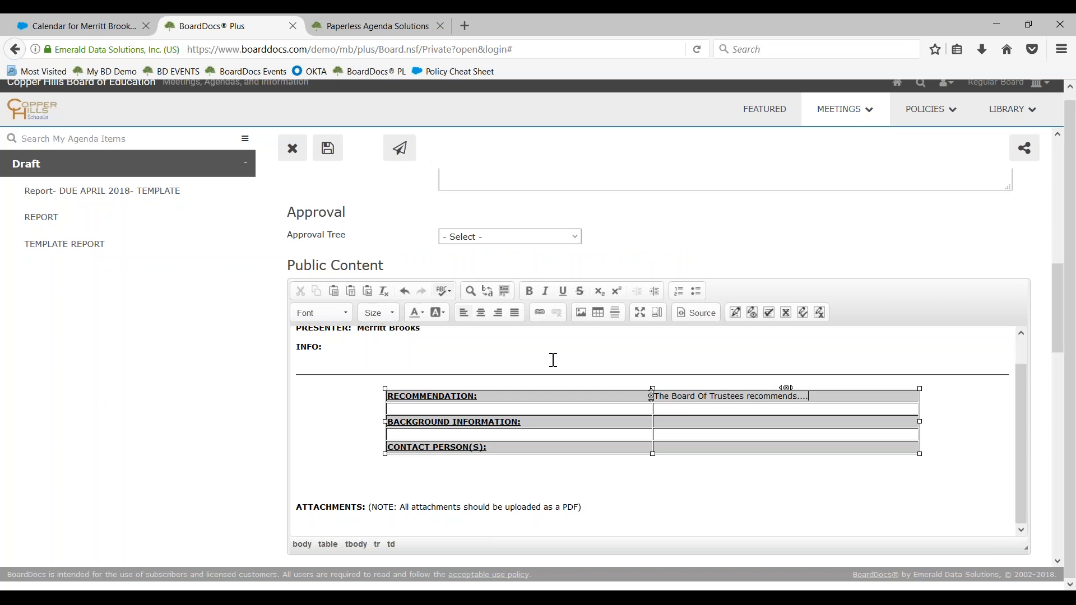
Set the background color of the table's RECOMMENDATION cell to #ff33ff in its cell properties
{"action": "scroll", "coordinate": [505, 375], "scroll_direction": "down", "scroll_amount": 2}
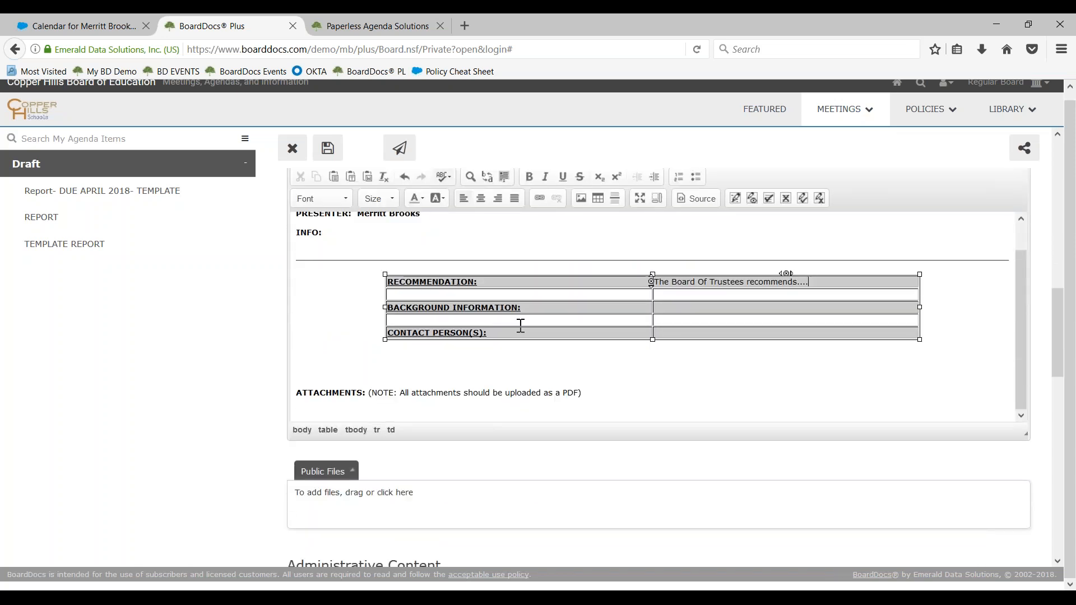
{"action": "right_click", "coordinate": [517, 281]}
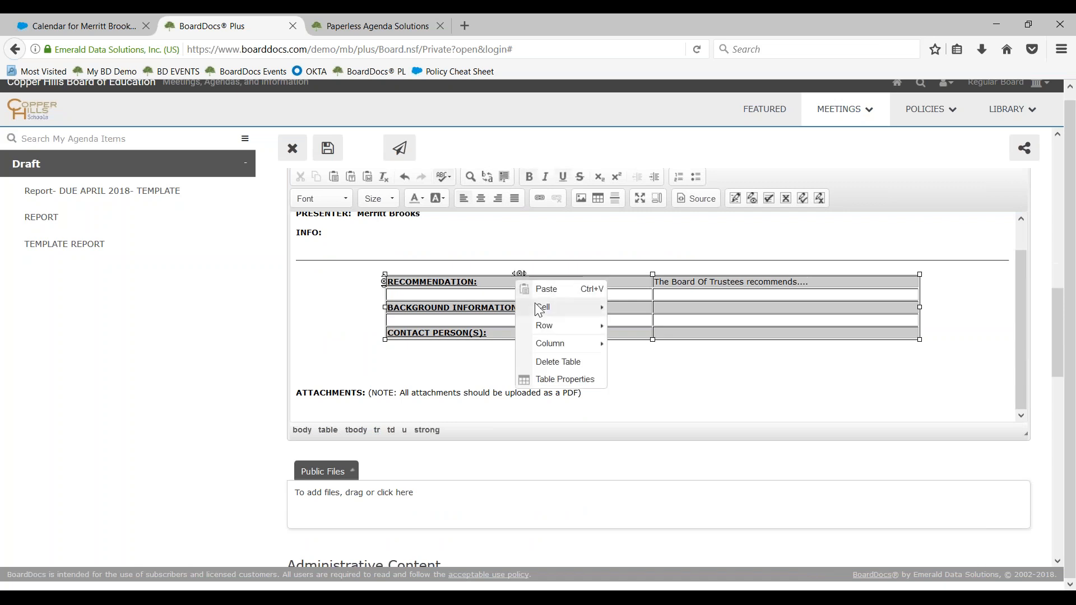
{"action": "mouse_move", "coordinate": [540, 311]}
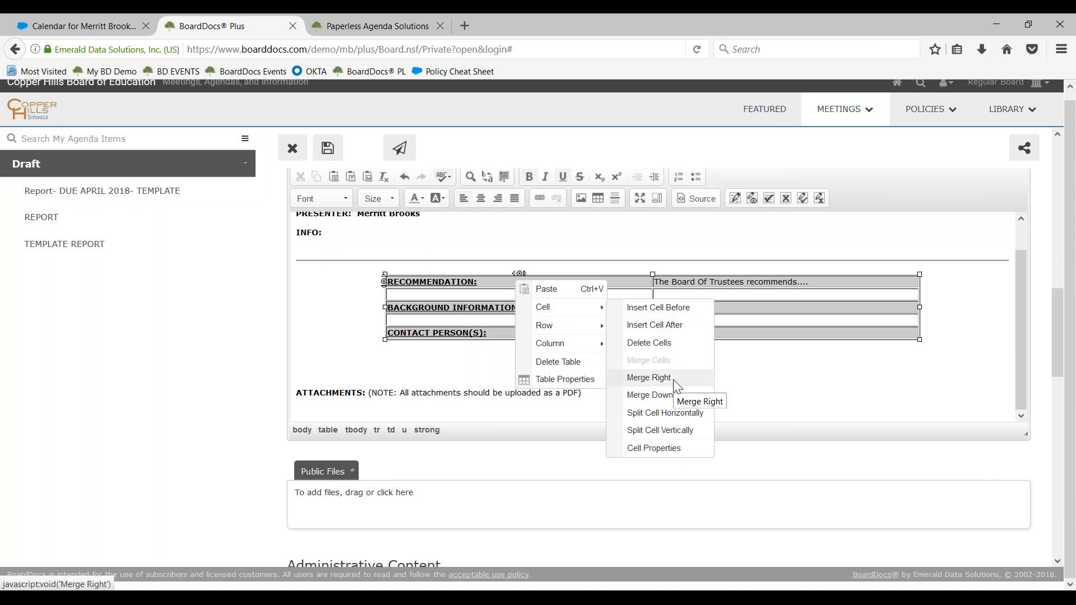
{"action": "left_click", "coordinate": [653, 448]}
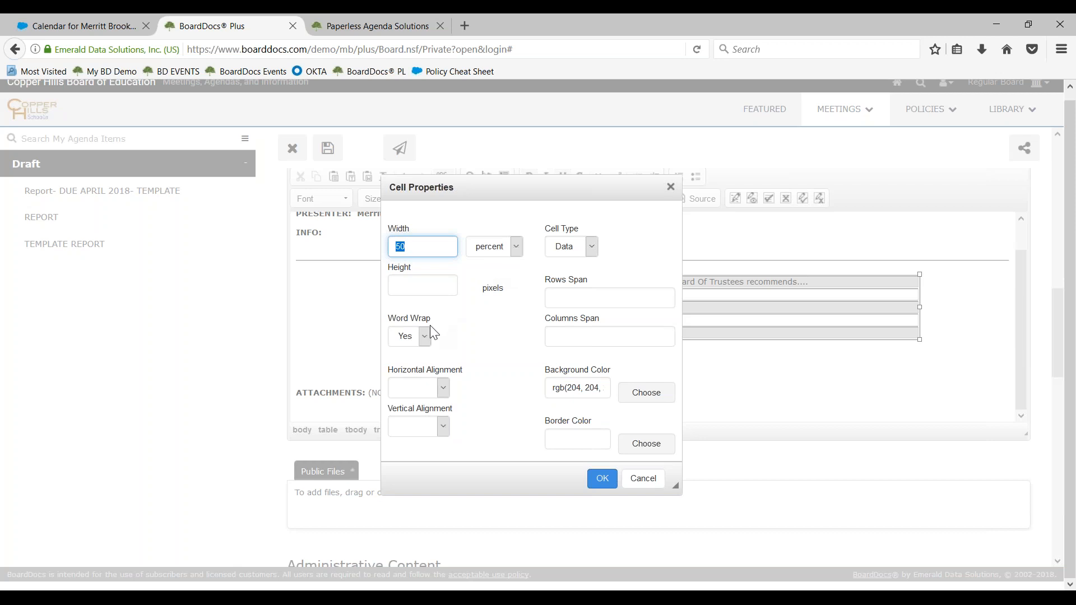
{"action": "left_click", "coordinate": [444, 387]}
{"action": "left_click", "coordinate": [490, 395]}
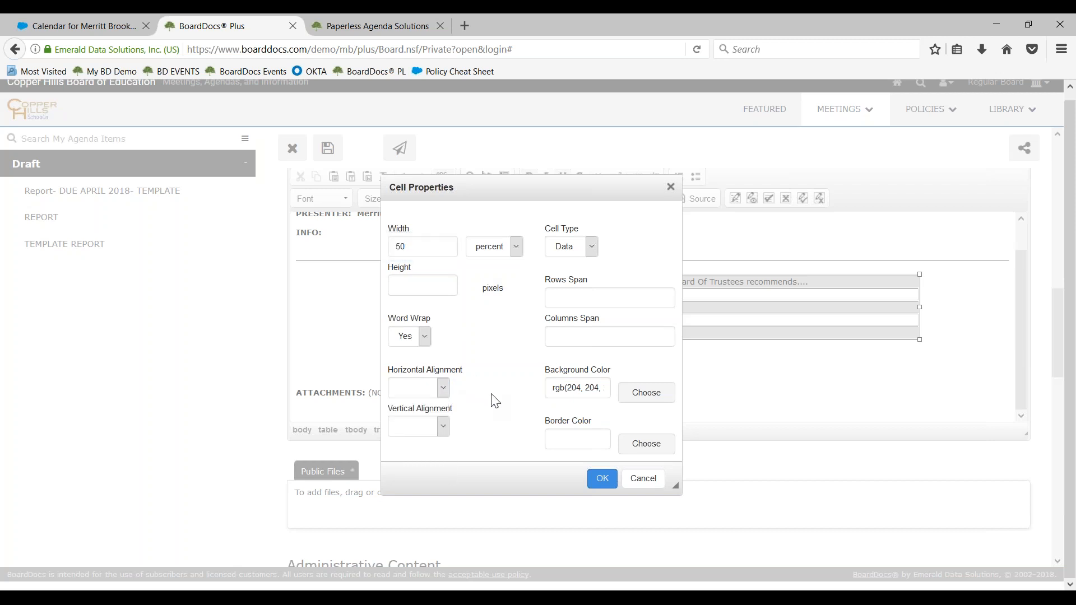
{"action": "left_click", "coordinate": [647, 393]}
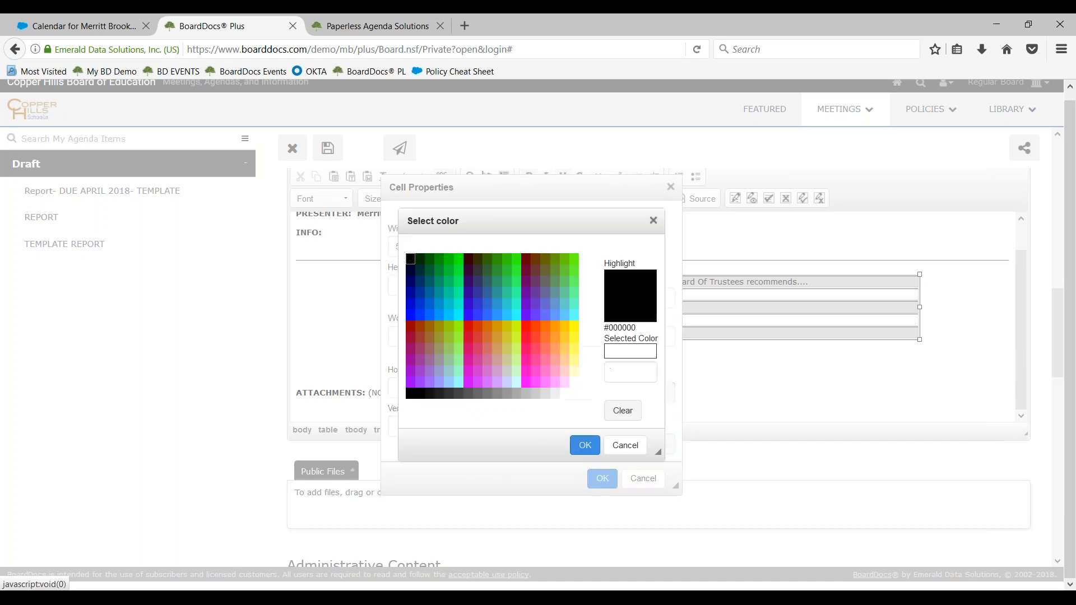
{"action": "left_click", "coordinate": [536, 385]}
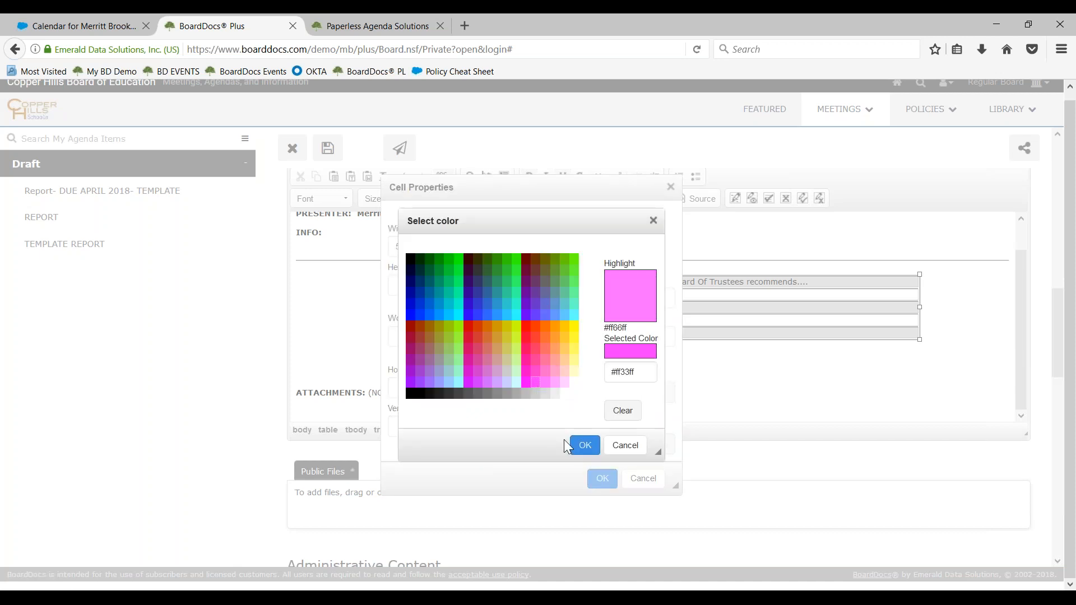
{"action": "left_click", "coordinate": [584, 446]}
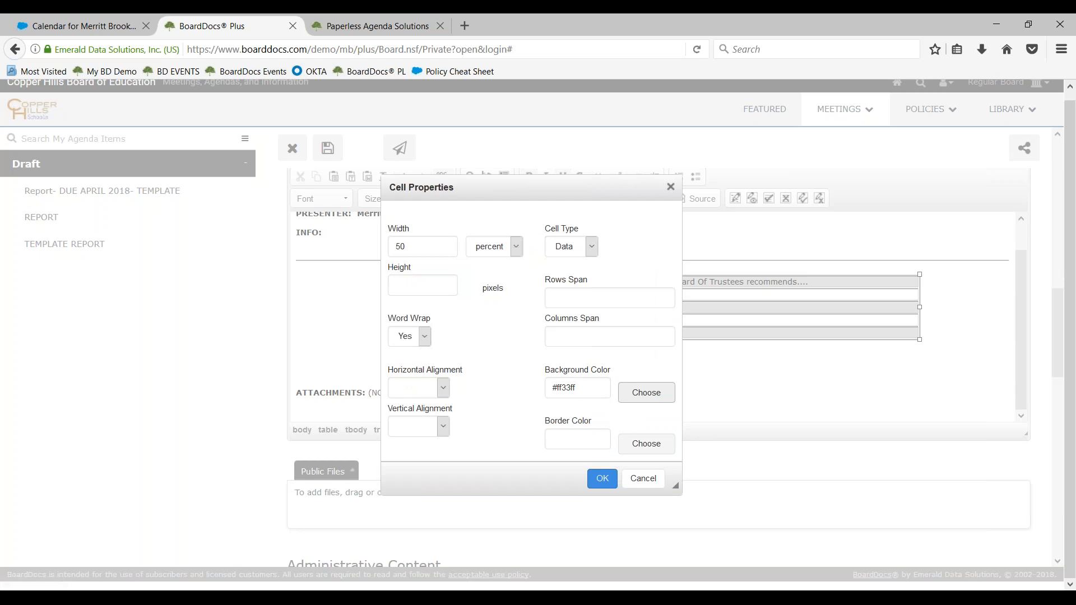
{"action": "left_click", "coordinate": [602, 481]}
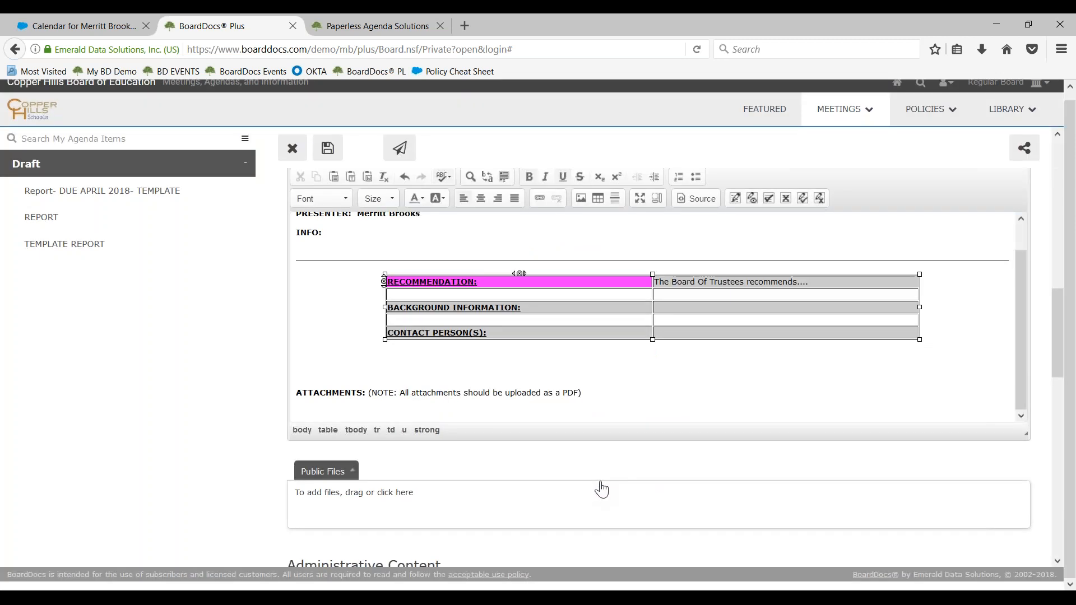
{"action": "right_click", "coordinate": [586, 333]}
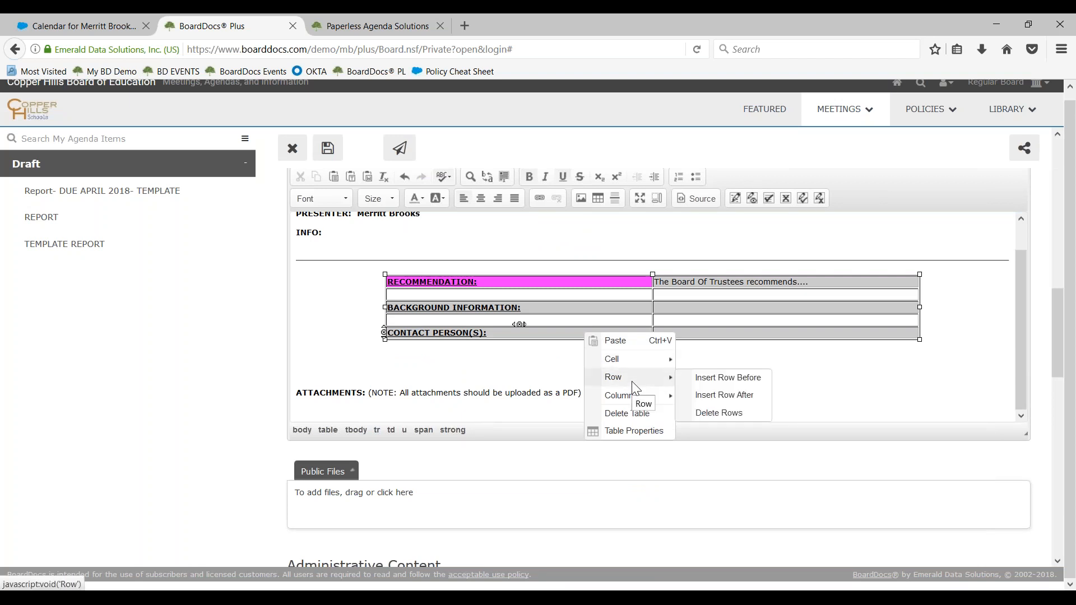
{"action": "mouse_move", "coordinate": [659, 399]}
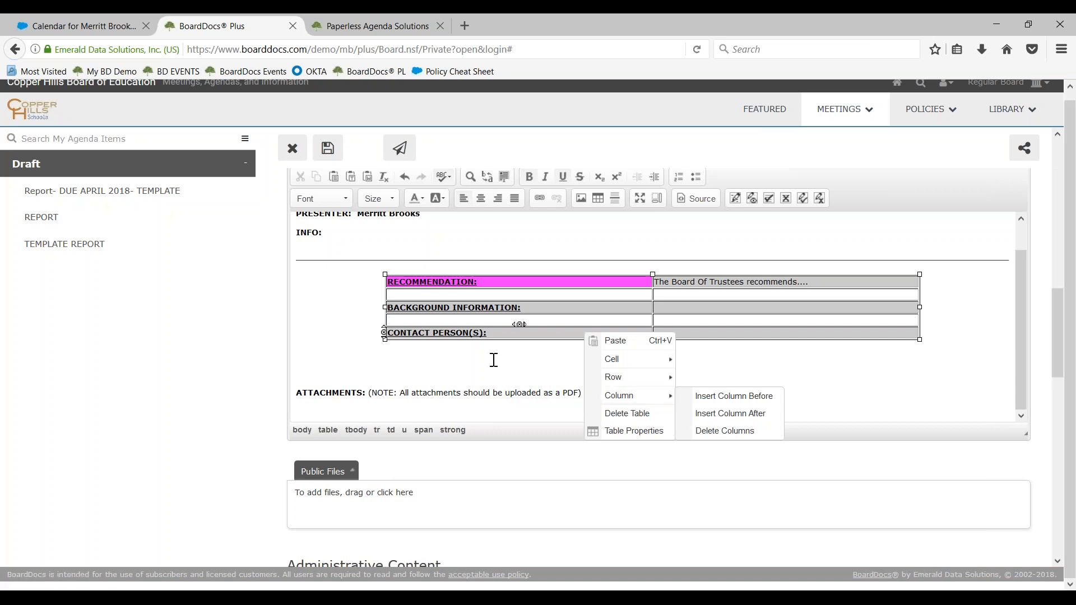
Add a numbered list below the table with the items one, two, three, four and five
{"action": "left_click", "coordinate": [494, 360]}
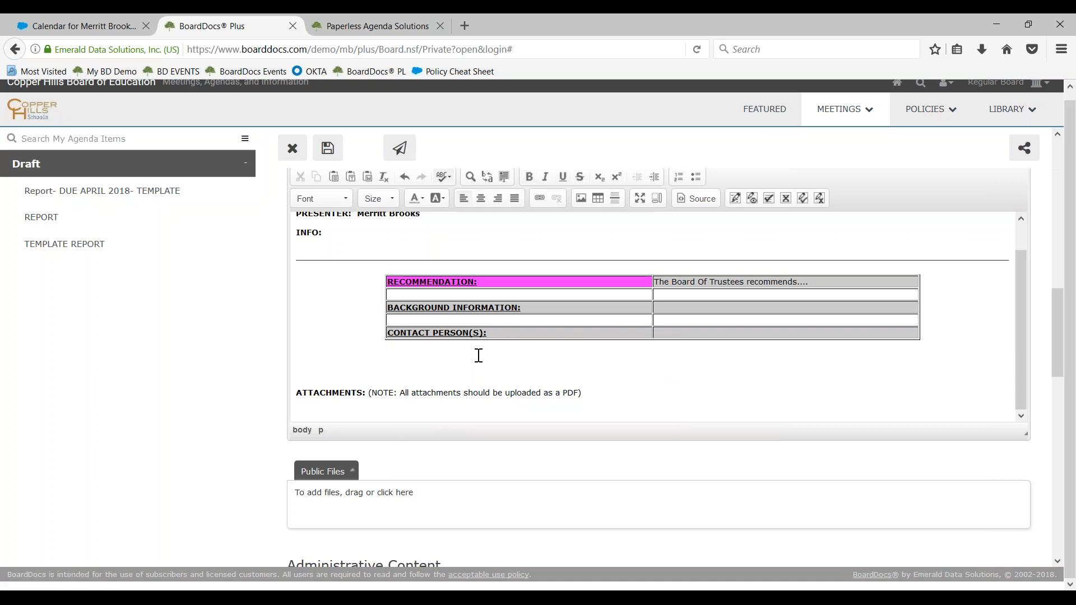
{"action": "left_click", "coordinate": [679, 177]}
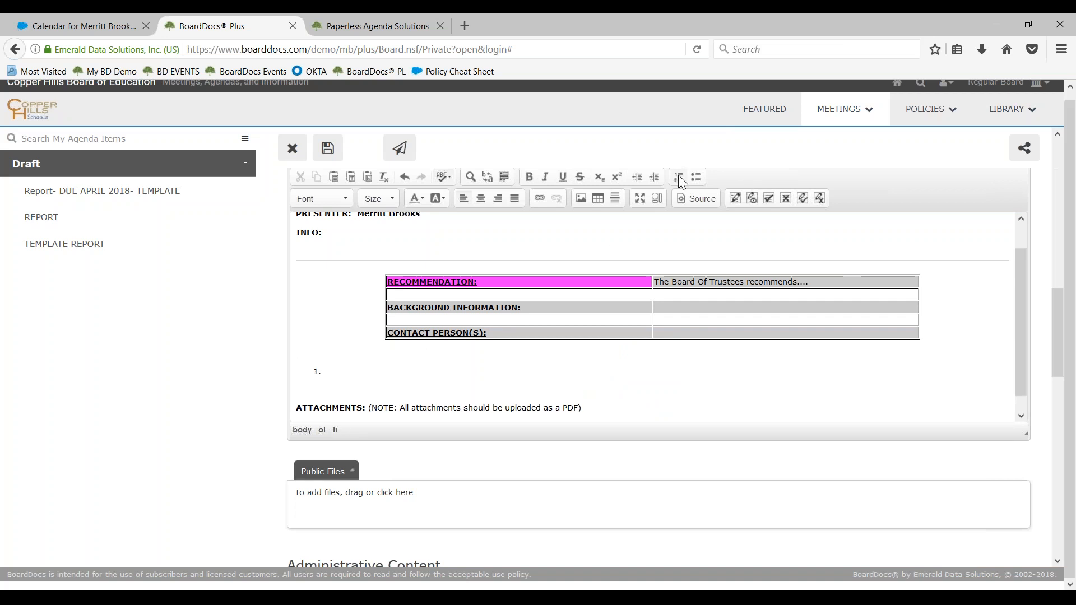
{"action": "type", "text": "kne"}
{"action": "key", "text": "BackSpace"}
{"action": "key", "text": "BackSpace"}
{"action": "key", "text": "BackSpace"}
{"action": "type", "text": "one"}
{"action": "key", "text": "Return"}
{"action": "type", "text": "two"}
{"action": "key", "text": "Return"}
{"action": "type", "text": "three"}
{"action": "key", "text": "Return"}
{"action": "type", "text": "four"}
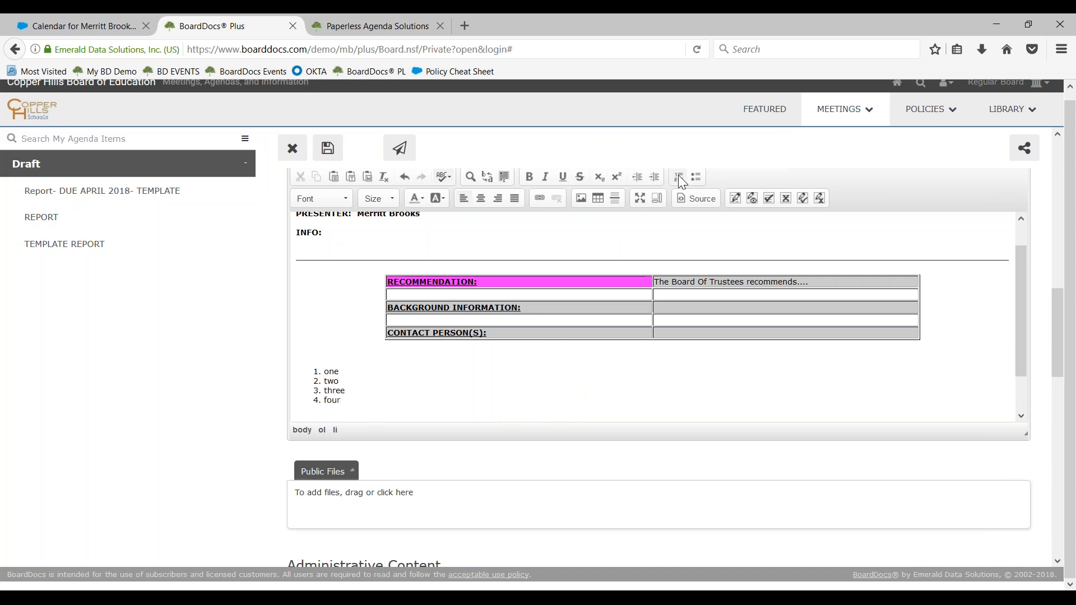
{"action": "key", "text": "Return"}
{"action": "type", "text": "five"}
Maximize the Public Content editor to fill the window and restore it to its normal size
{"action": "scroll", "coordinate": [386, 243], "scroll_direction": "down", "scroll_amount": 5}
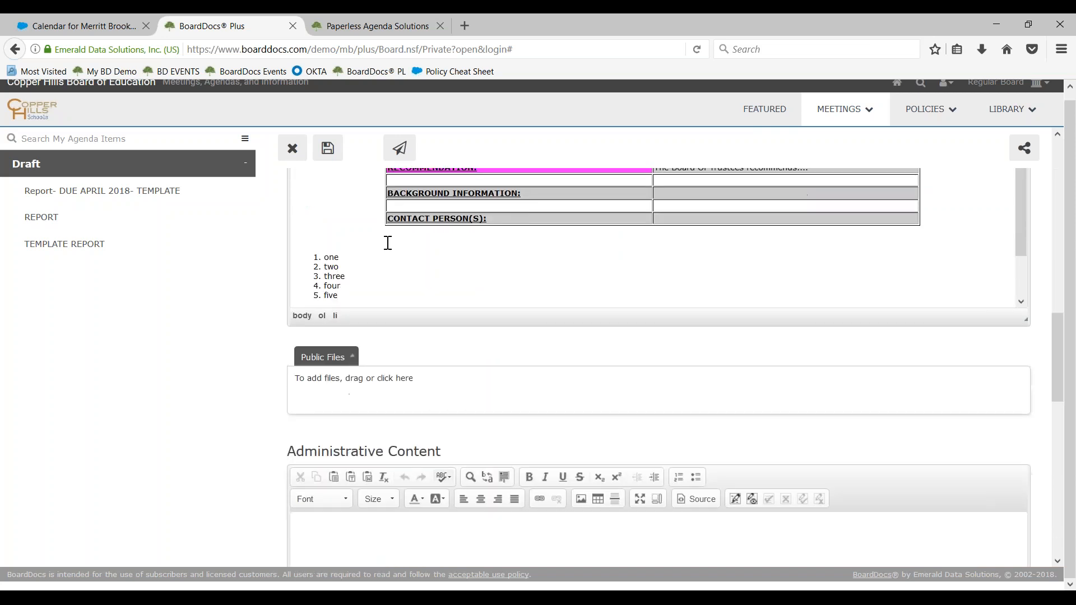
{"action": "scroll", "coordinate": [414, 285], "scroll_direction": "up", "scroll_amount": 3}
{"action": "scroll", "coordinate": [414, 285], "scroll_direction": "down", "scroll_amount": 3}
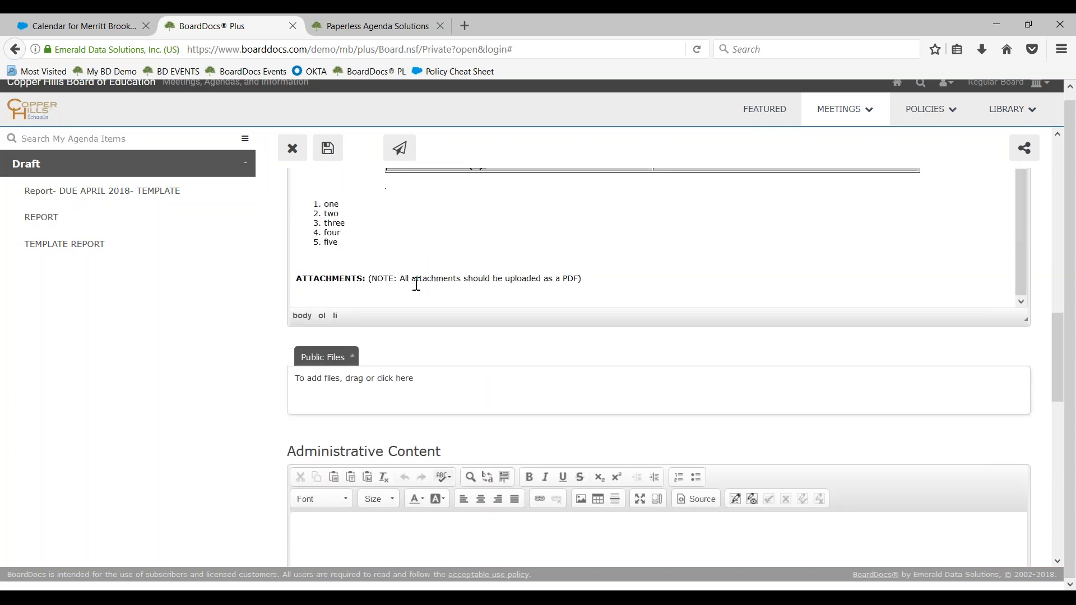
{"action": "scroll", "coordinate": [266, 336], "scroll_direction": "up", "scroll_amount": 2}
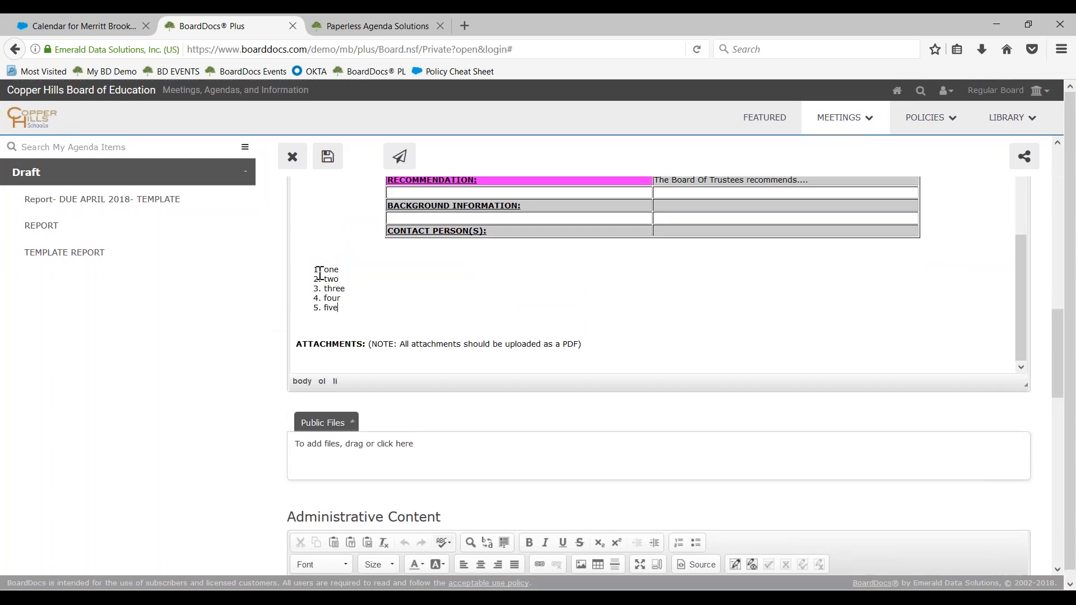
{"action": "scroll", "coordinate": [333, 284], "scroll_direction": "up", "scroll_amount": 3}
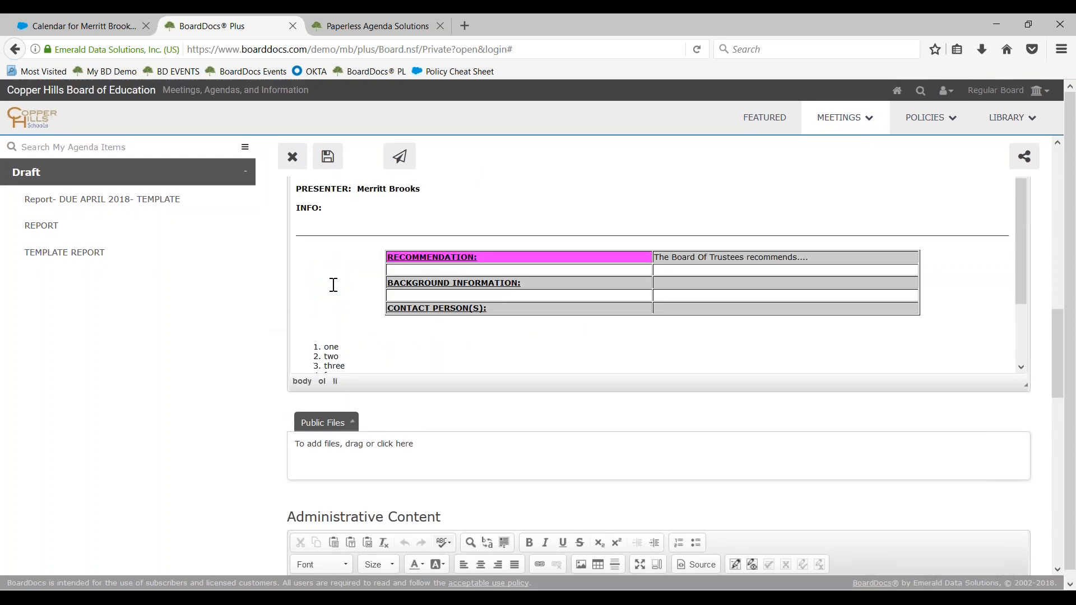
{"action": "scroll", "coordinate": [557, 348], "scroll_direction": "up", "scroll_amount": 3}
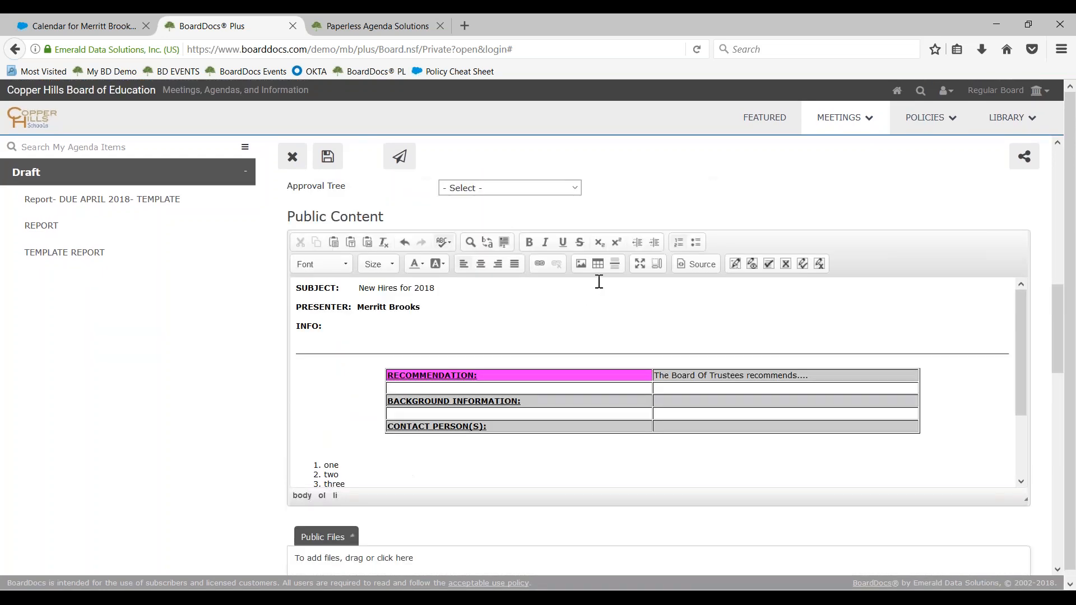
{"action": "left_click", "coordinate": [641, 266]}
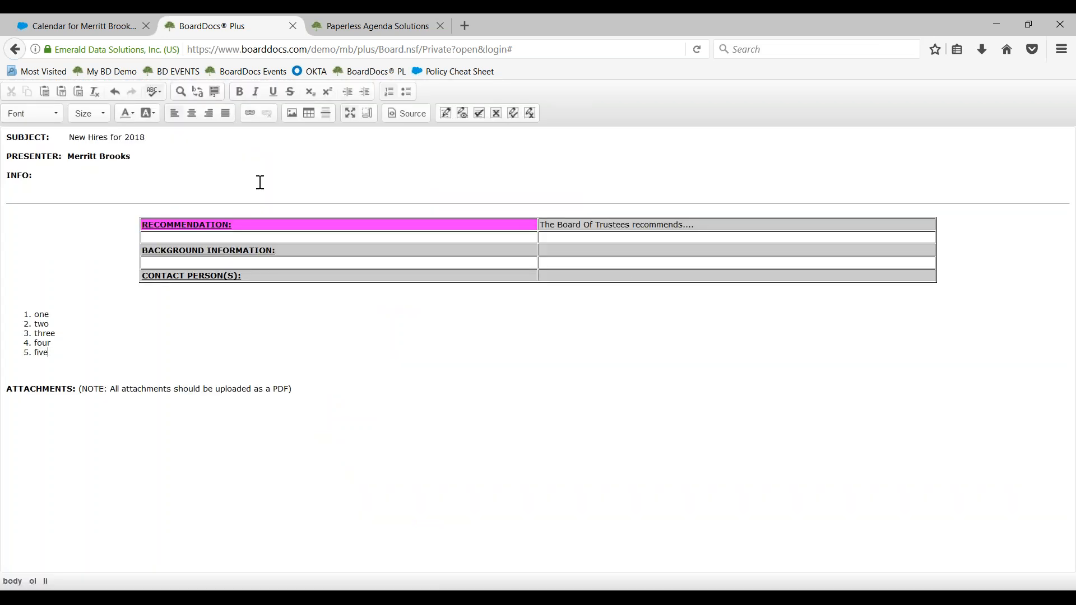
{"action": "left_click", "coordinate": [347, 120]}
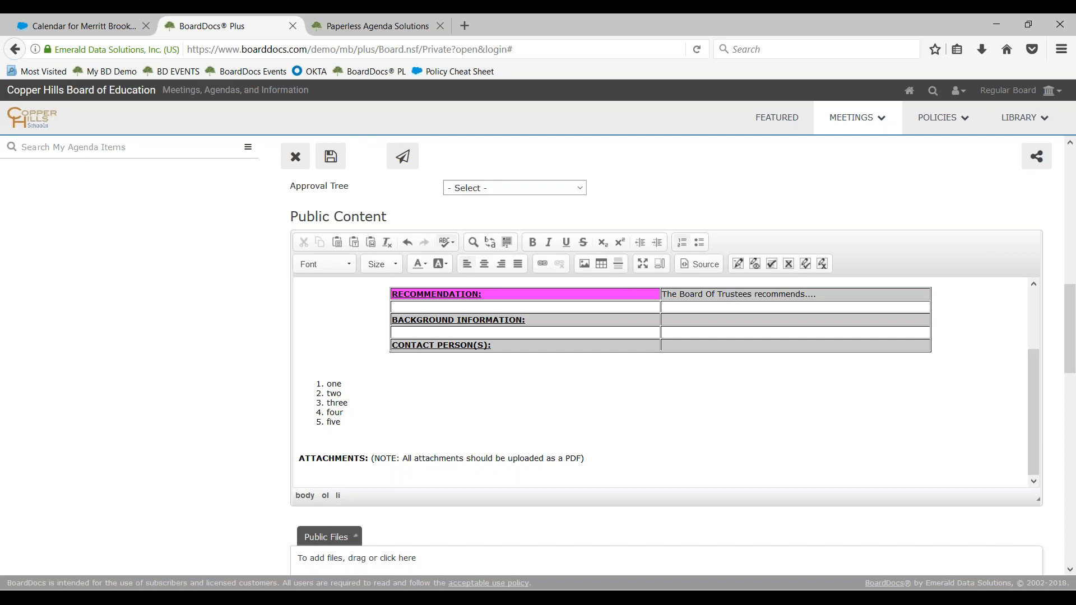
Maximize the Public Content editor and set the numbered list's type to Upper Roman (I, II, III, IV, V, etc.)
{"action": "left_click", "coordinate": [642, 265]}
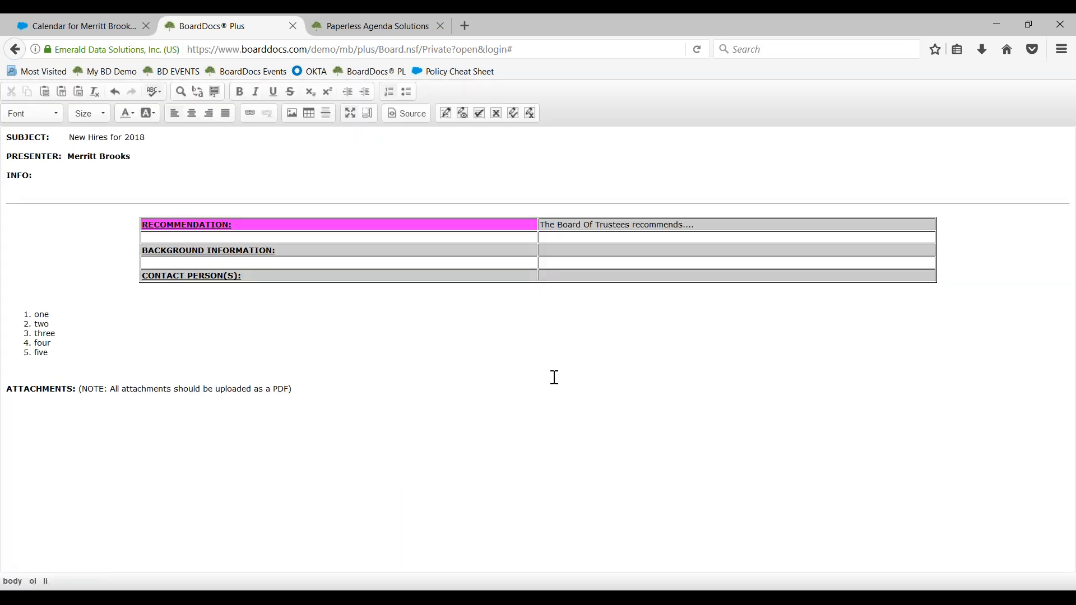
{"action": "right_click", "coordinate": [42, 326]}
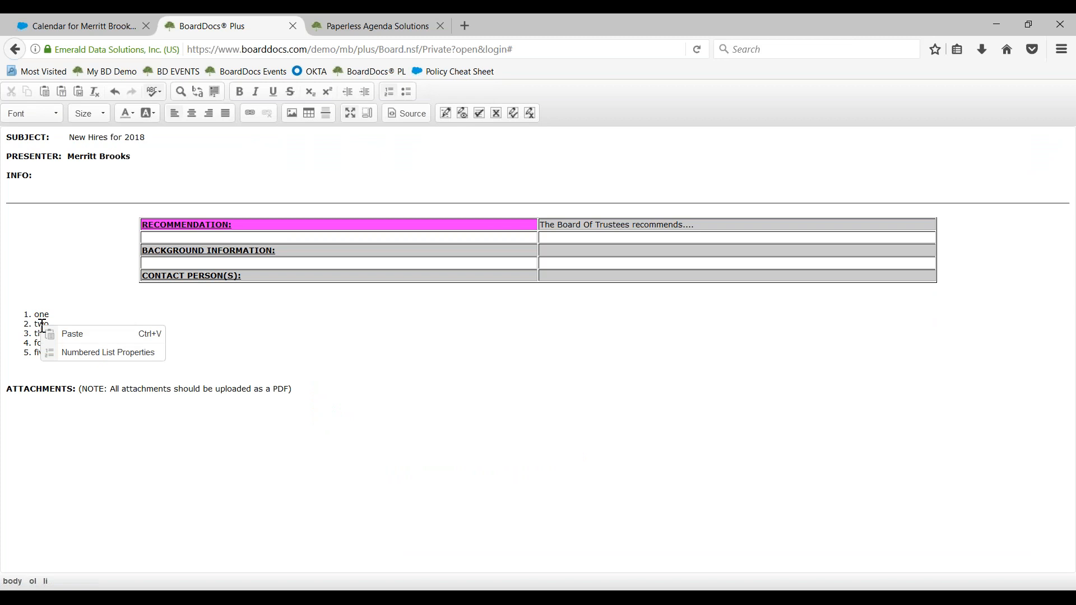
{"action": "left_click", "coordinate": [74, 353]}
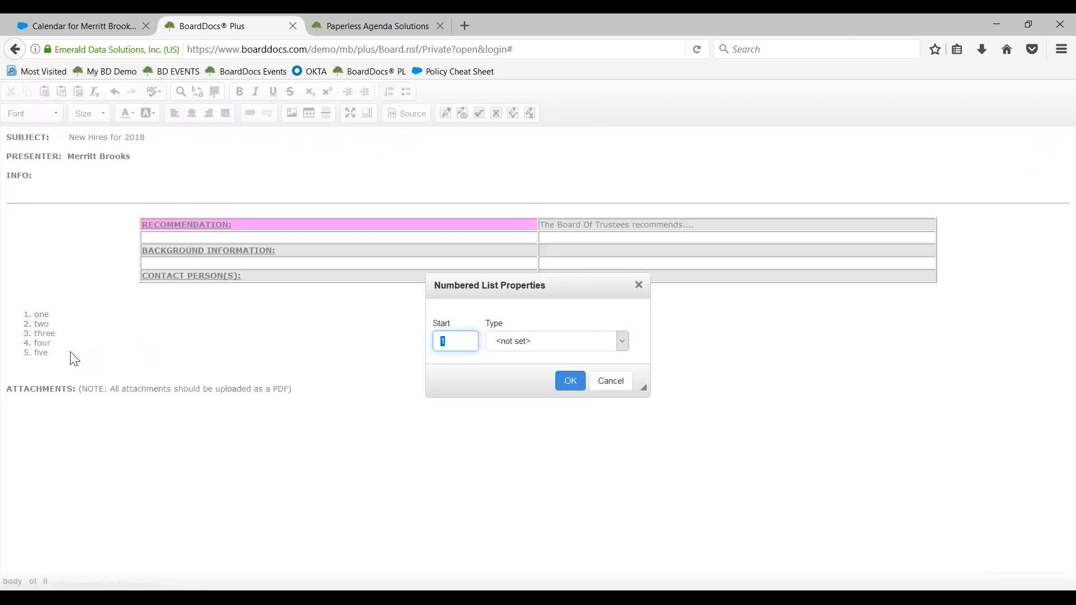
{"action": "left_click", "coordinate": [607, 342]}
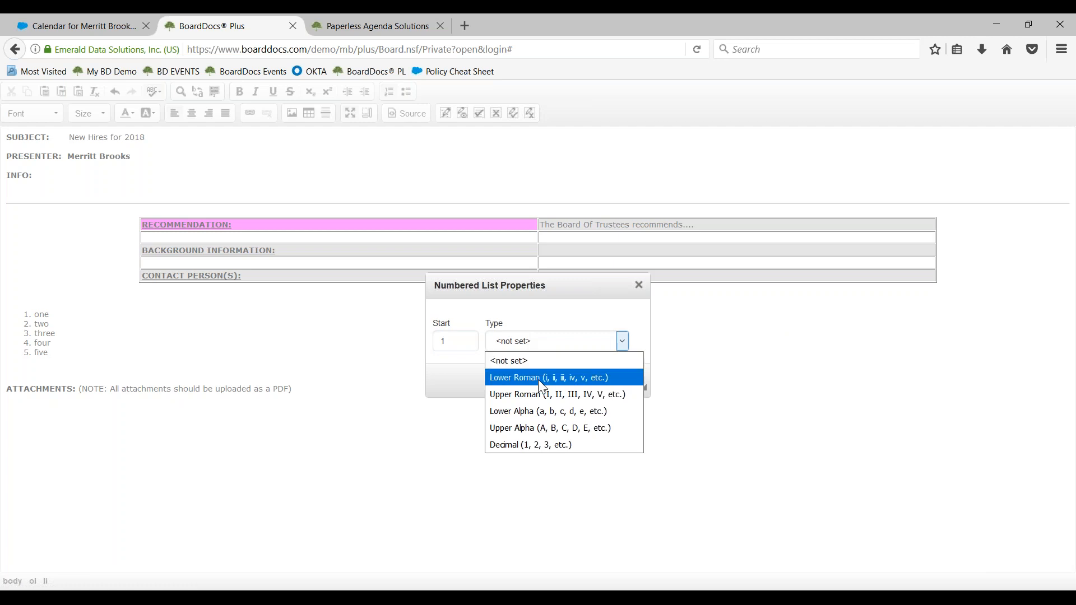
{"action": "left_click", "coordinate": [543, 395]}
{"action": "left_click", "coordinate": [570, 381]}
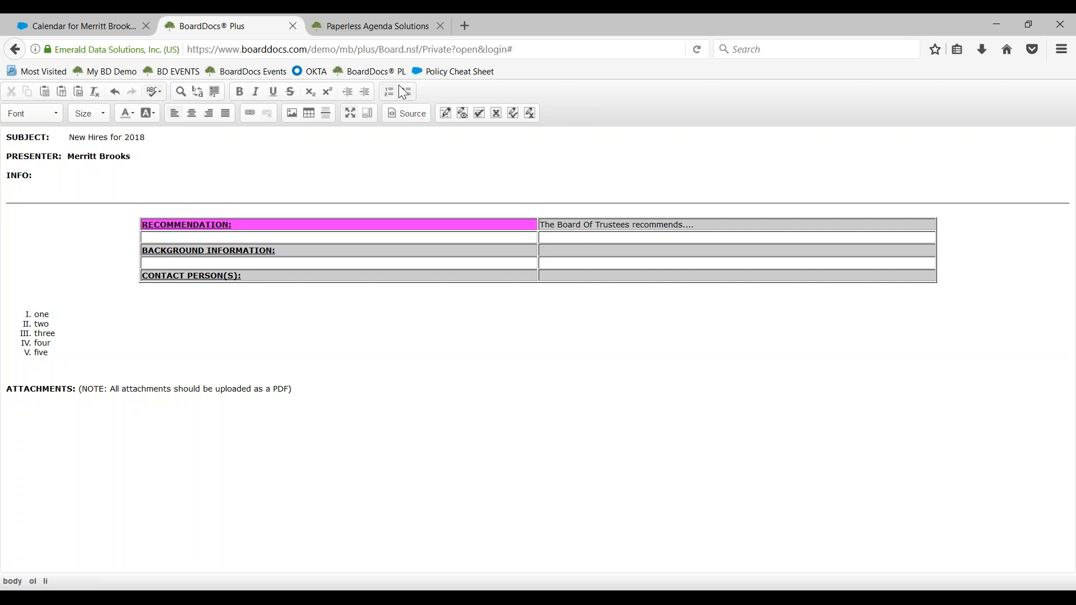
Indent list item two as a sub-item of one and add the sub-items two and tow below it
{"action": "left_click", "coordinate": [366, 92]}
{"action": "left_click", "coordinate": [106, 328]}
{"action": "key", "text": "Return"}
{"action": "type", "text": "two"}
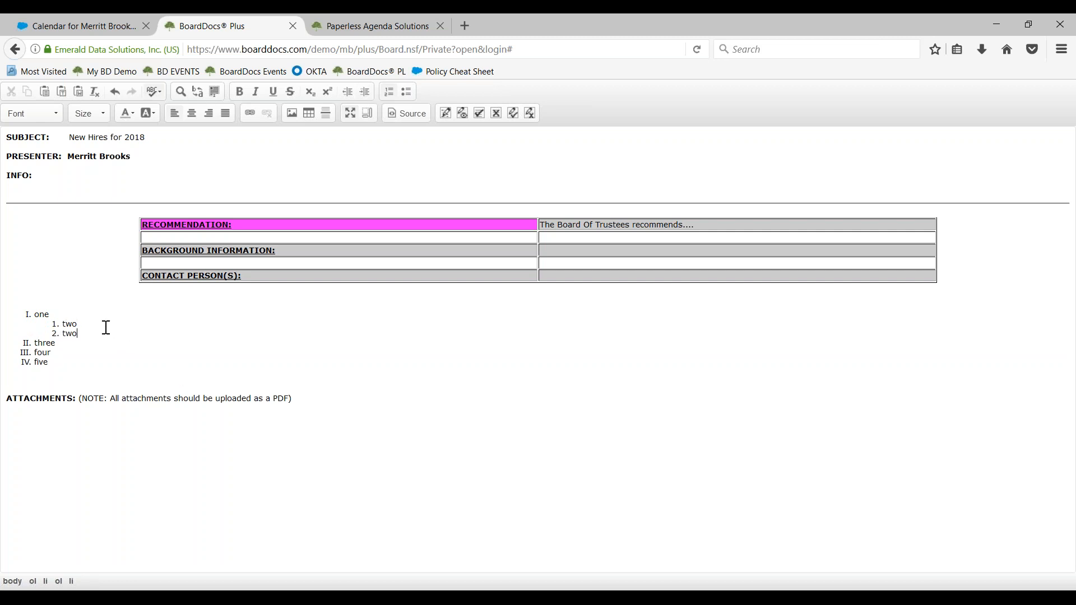
{"action": "key", "text": "Return"}
{"action": "type", "text": "tow"}
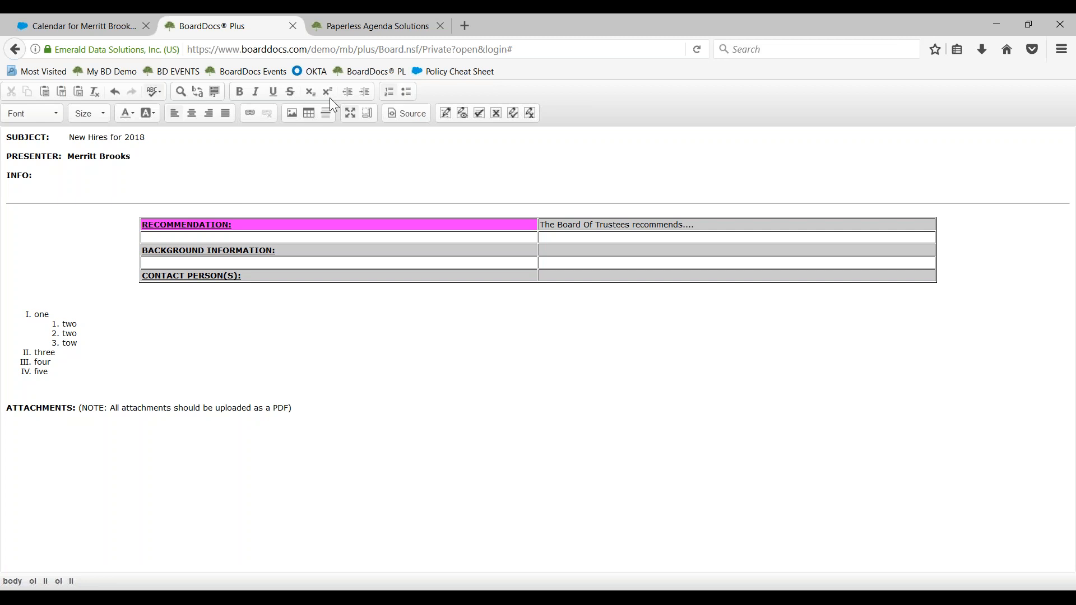
Move the third sub-item back to the top level of the list and correct its text to two
{"action": "left_click", "coordinate": [348, 92]}
{"action": "key", "text": "BackSpace"}
{"action": "type", "text": "o"}
Indent list item three as a sub-item of the top-level two and add two more sub-items reading three
{"action": "left_click", "coordinate": [48, 352]}
{"action": "left_click", "coordinate": [368, 89]}
{"action": "left_click", "coordinate": [94, 347]}
{"action": "left_click", "coordinate": [90, 356]}
{"action": "key", "text": "Return"}
{"action": "type", "text": "three"}
{"action": "key", "text": "Return"}
{"action": "type", "text": "three"}
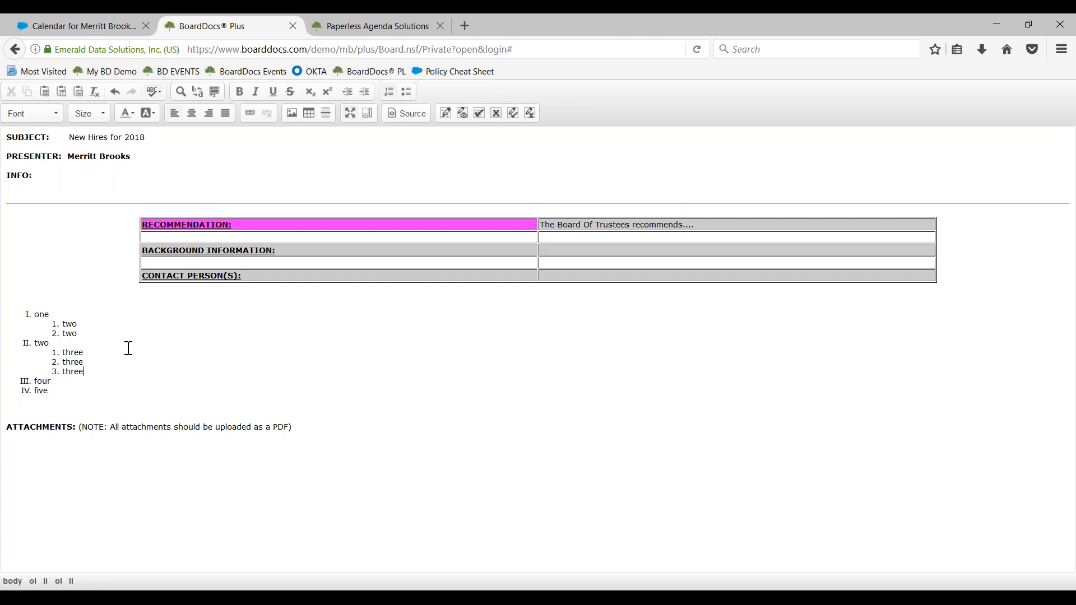
Indent the second three one level deeper and set that sub-list's type to Lower Alpha (a, b, c, d, e, etc.)
{"action": "left_click", "coordinate": [367, 89]}
{"action": "right_click", "coordinate": [86, 363]}
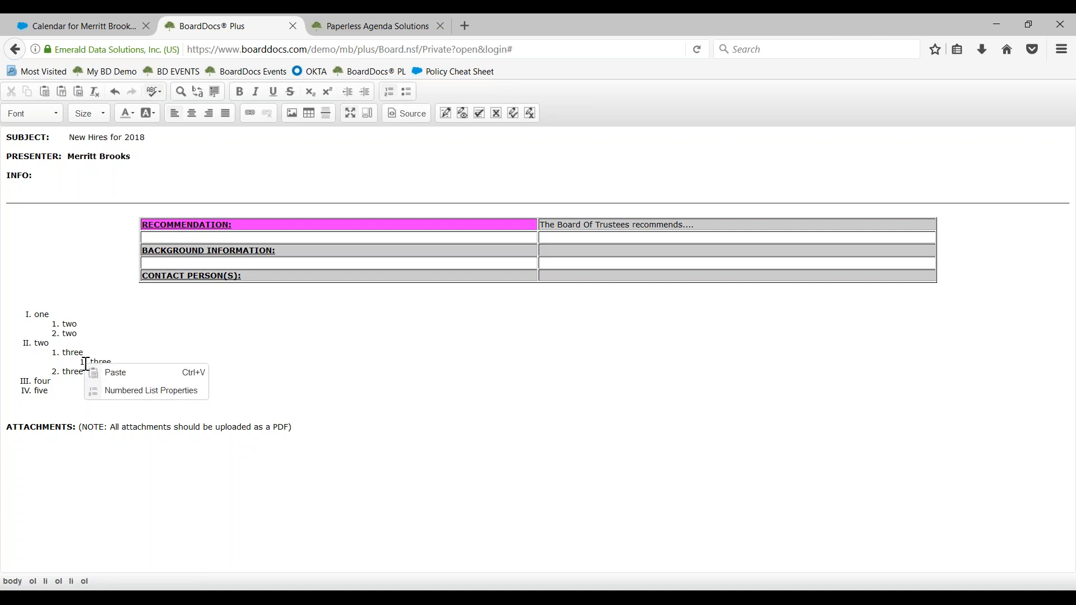
{"action": "left_click", "coordinate": [122, 398]}
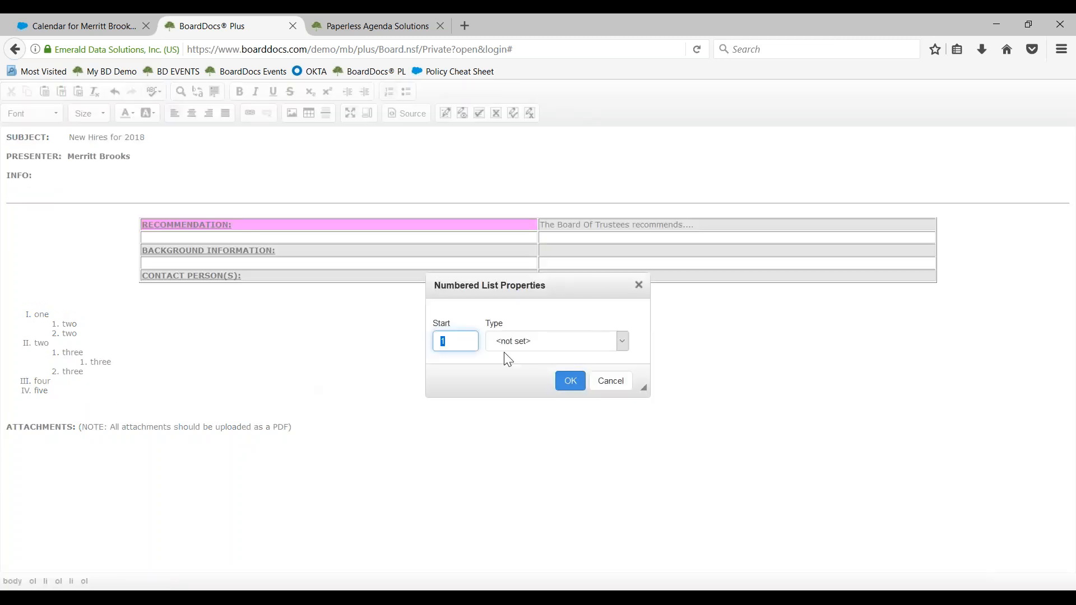
{"action": "left_click", "coordinate": [593, 341]}
{"action": "left_click", "coordinate": [589, 410]}
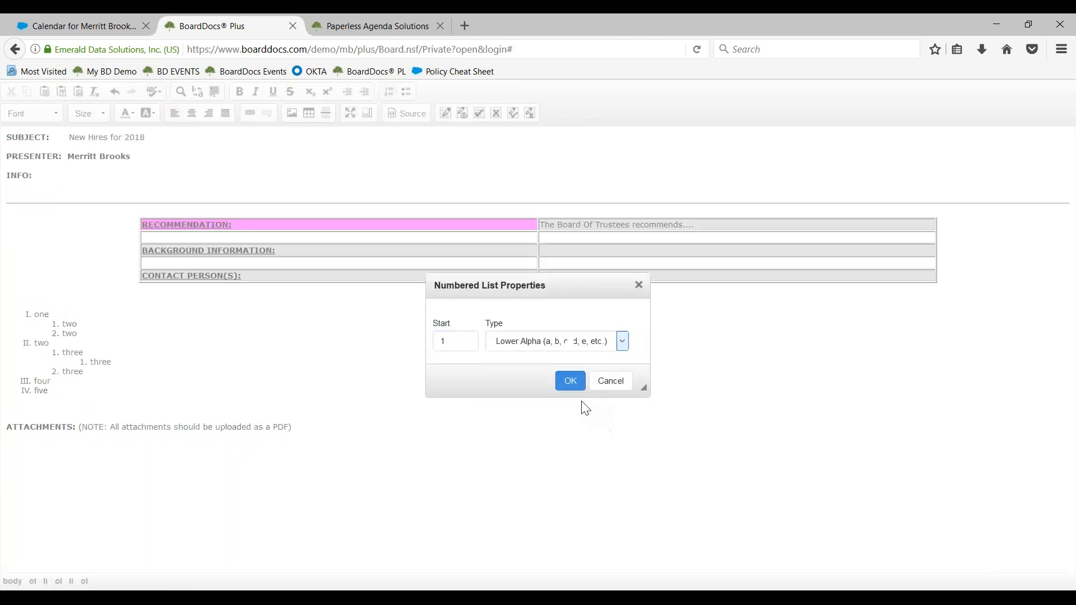
{"action": "left_click", "coordinate": [570, 381]}
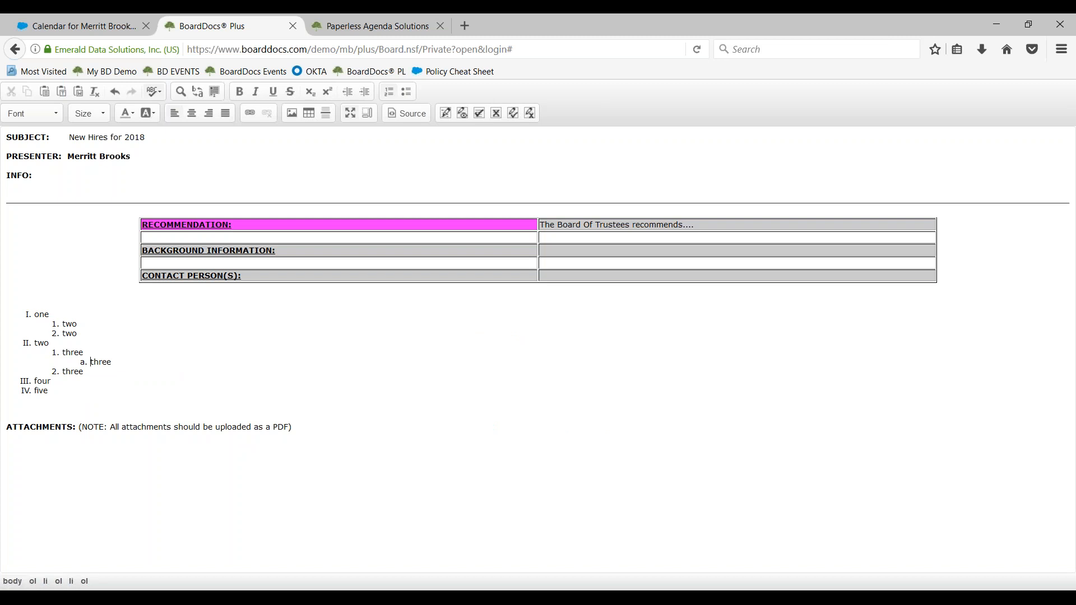
Add the item new number below three in the lettered sub-list
{"action": "left_click", "coordinate": [150, 367]}
{"action": "key", "text": "Return"}
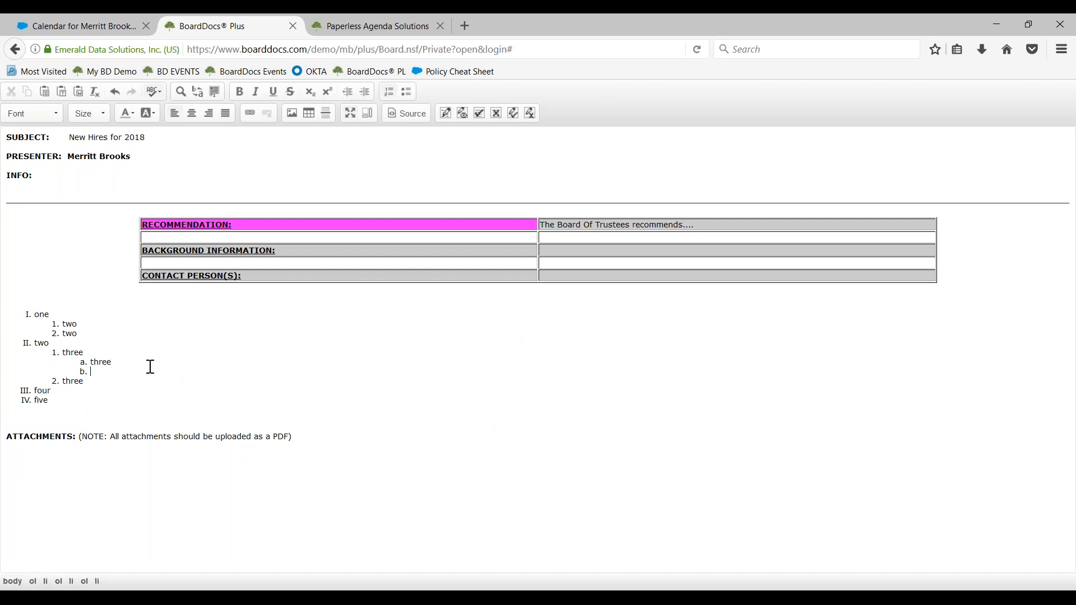
{"action": "type", "text": "new number"}
Insert unnumbered blank lines after each parent item and the last item of each sub-list, and restore the editor to its normal size
{"action": "left_click", "coordinate": [83, 336]}
{"action": "key", "text": "Return"}
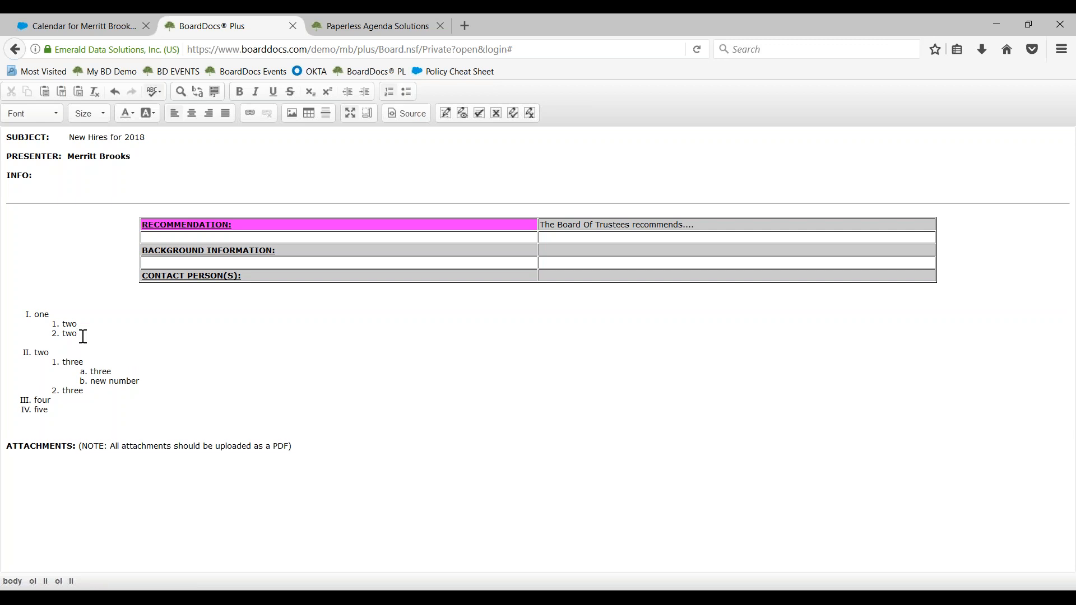
{"action": "left_click", "coordinate": [57, 317]}
{"action": "key", "text": "Return"}
{"action": "left_click", "coordinate": [65, 365]}
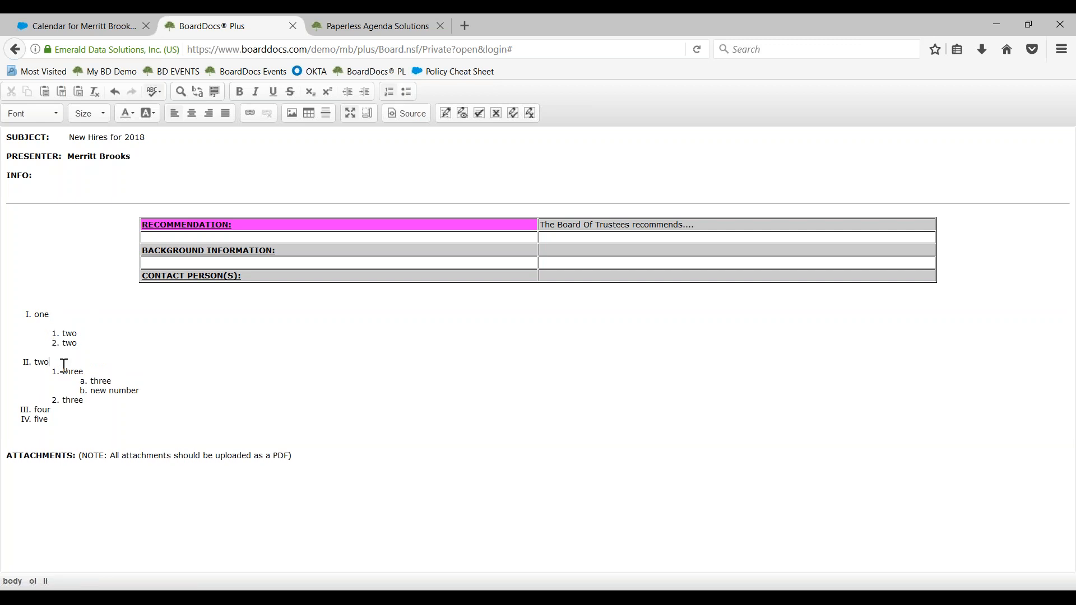
{"action": "key", "text": "Return"}
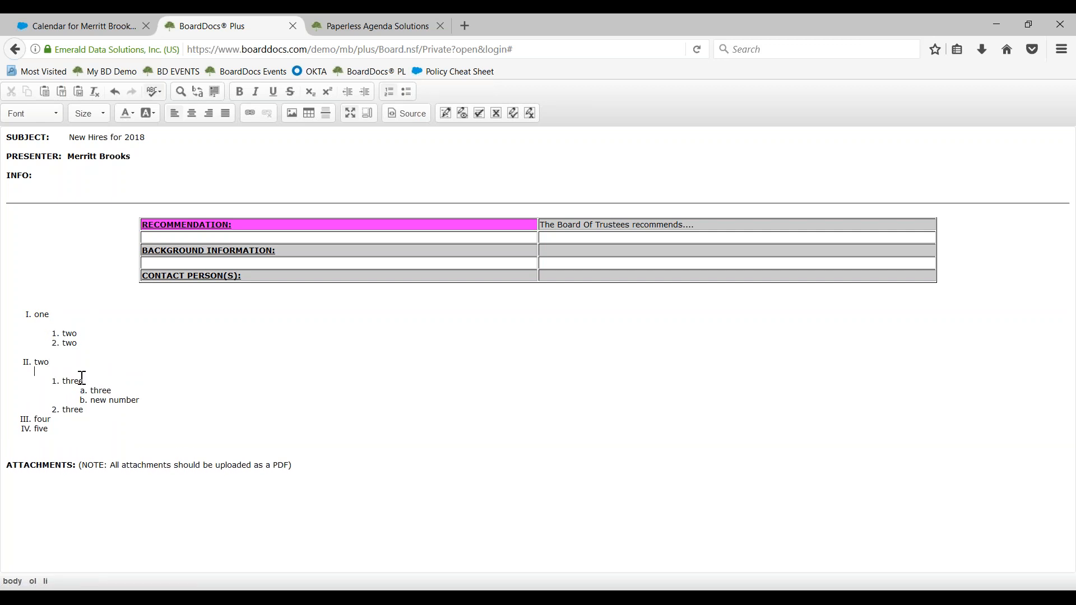
{"action": "left_click", "coordinate": [89, 381]}
{"action": "key", "text": "Return"}
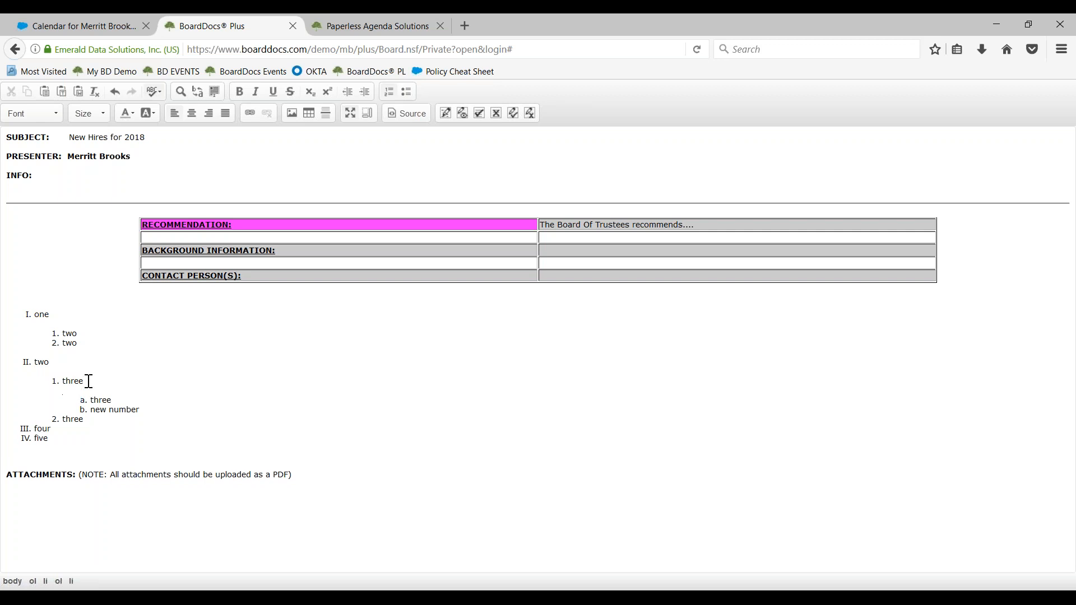
{"action": "left_click", "coordinate": [147, 413]}
{"action": "key", "text": "Return"}
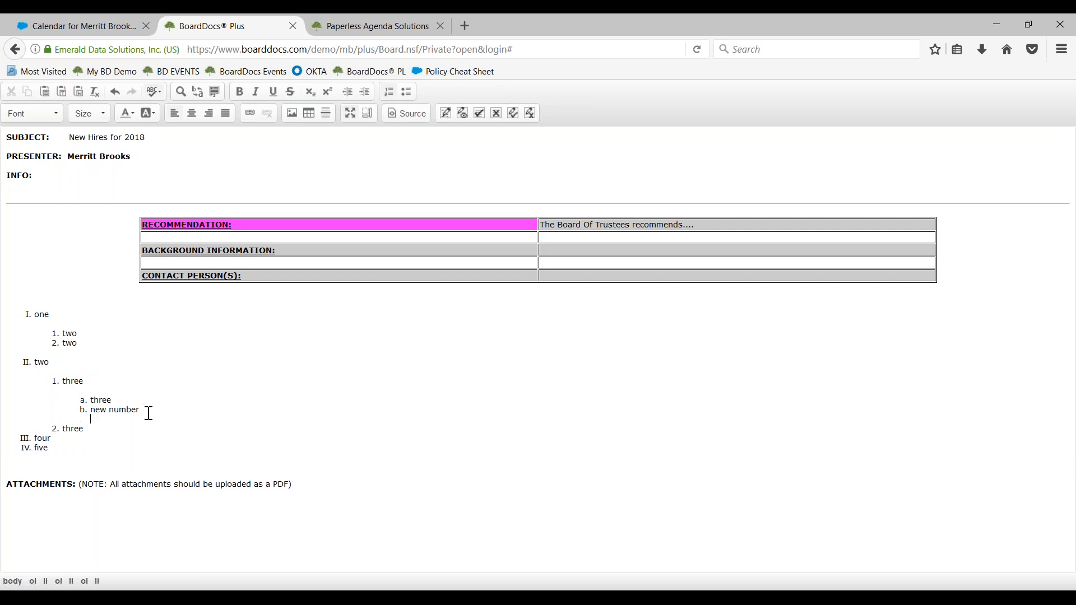
{"action": "left_click", "coordinate": [92, 429]}
{"action": "key", "text": "Return"}
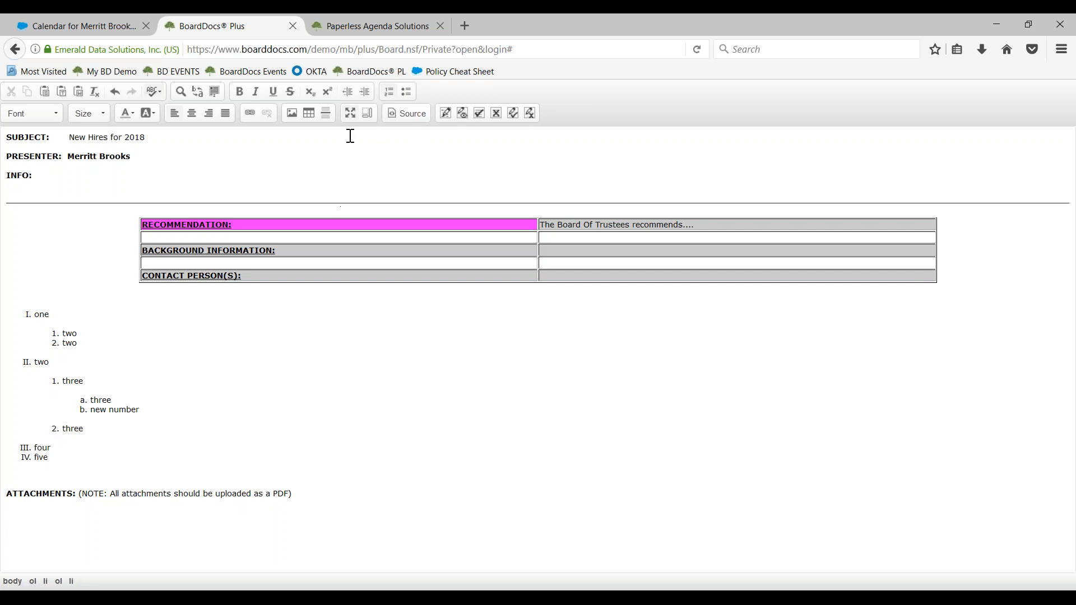
{"action": "left_click", "coordinate": [350, 115]}
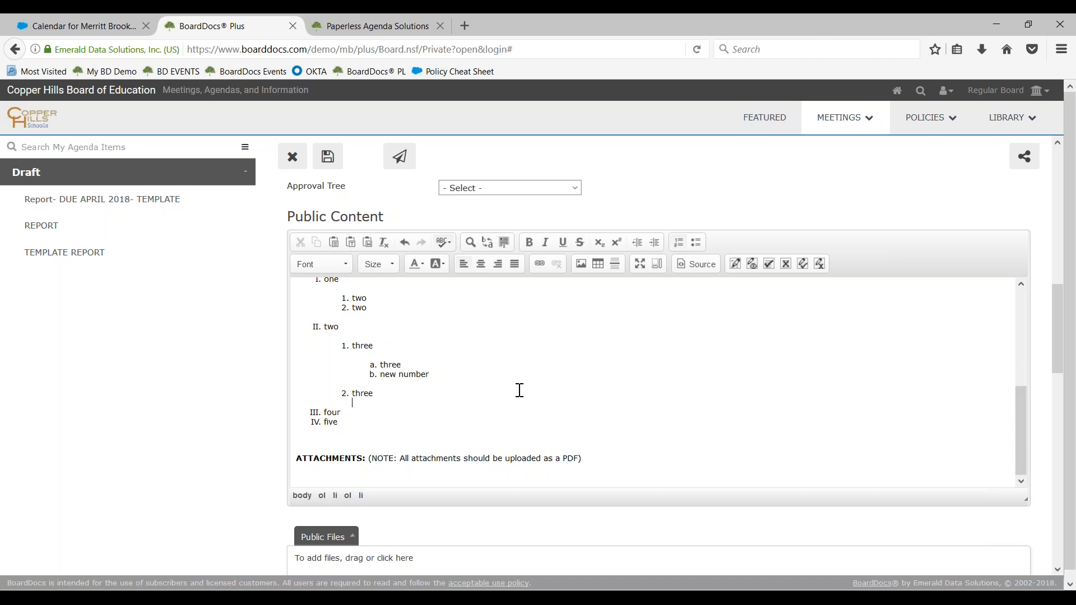
Change the agenda item's subject to HR Report- TEMPLATE and save the item
{"action": "scroll", "coordinate": [520, 391], "scroll_direction": "up", "scroll_amount": 8}
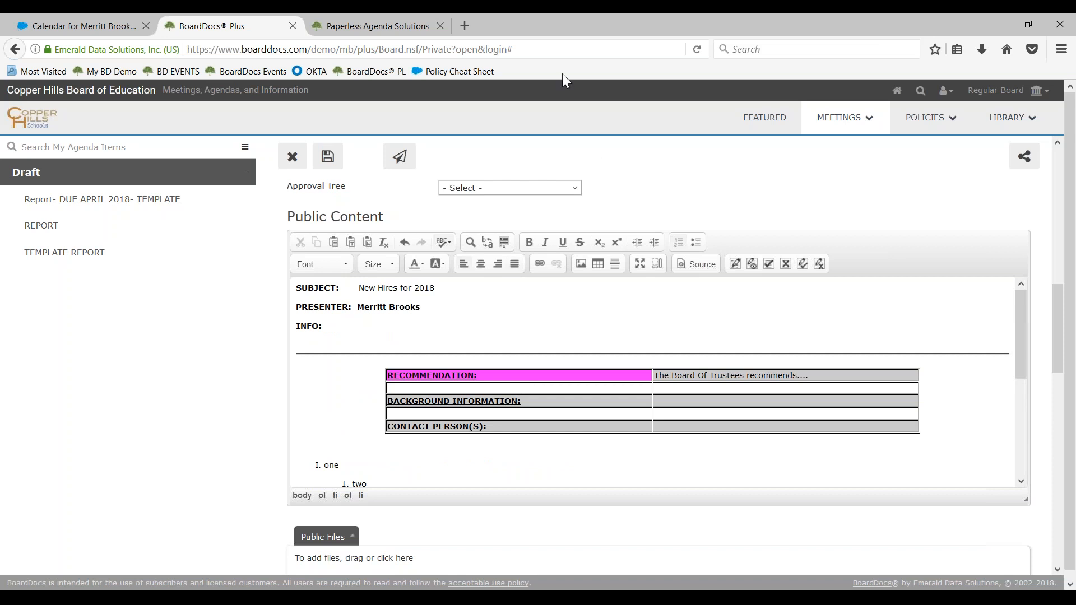
{"action": "scroll", "coordinate": [658, 375], "scroll_direction": "up", "scroll_amount": 7}
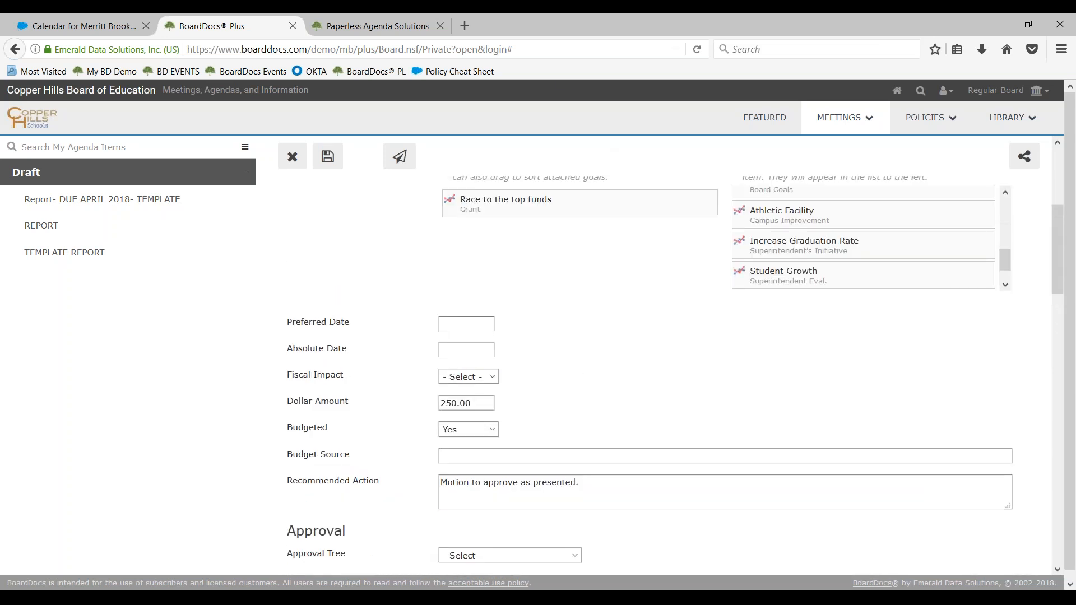
{"action": "scroll", "coordinate": [512, 273], "scroll_direction": "up", "scroll_amount": 1}
{"action": "left_click", "coordinate": [511, 273]}
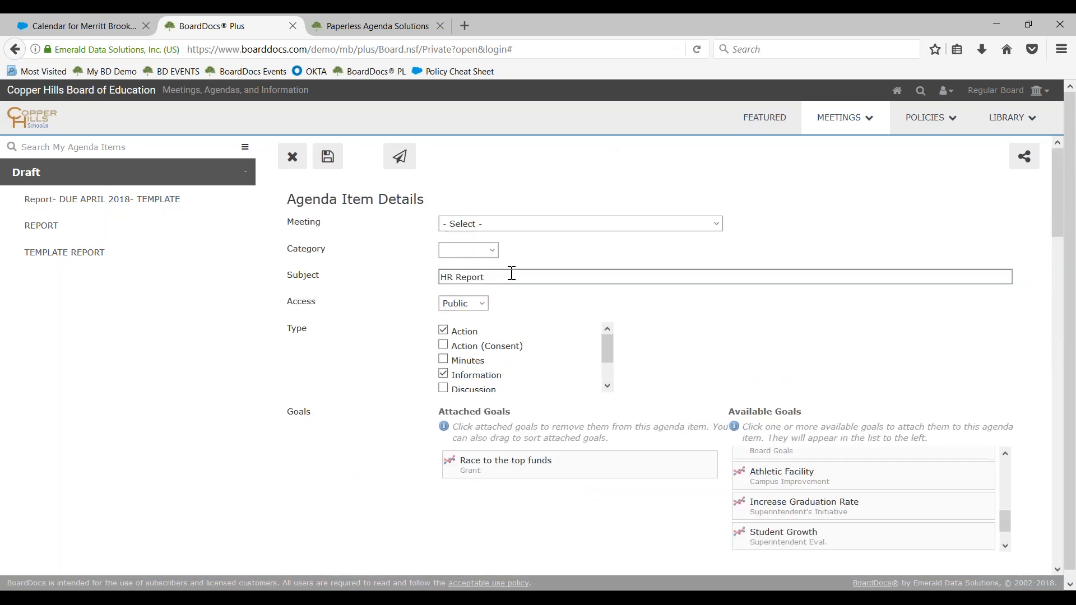
{"action": "type", "text": "TEMPLATE"}
{"action": "left_click", "coordinate": [518, 278]}
{"action": "key", "text": "BackSpace"}
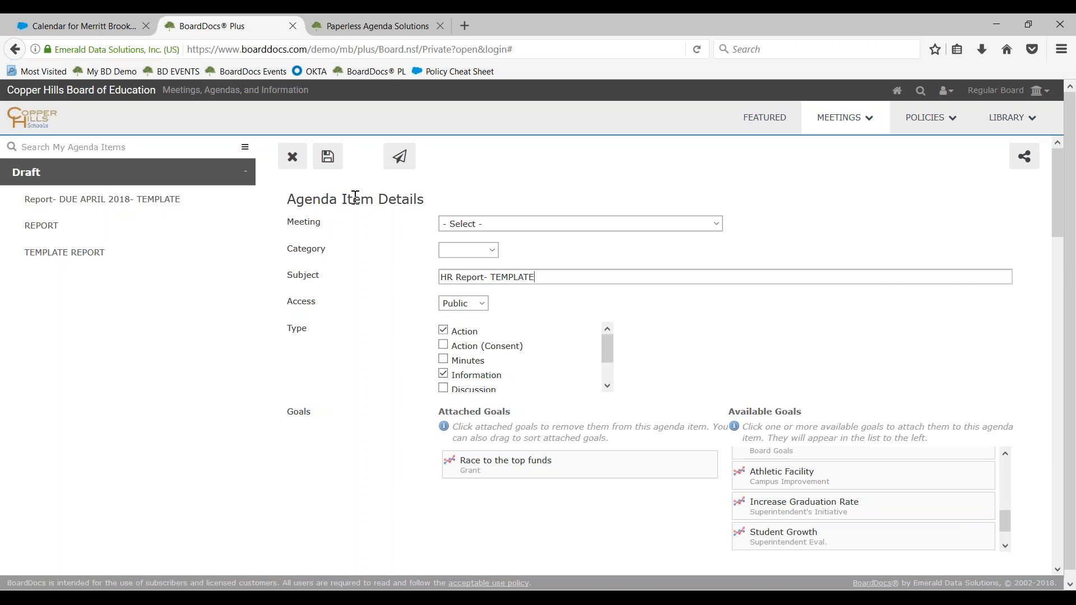
{"action": "left_click", "coordinate": [324, 161]}
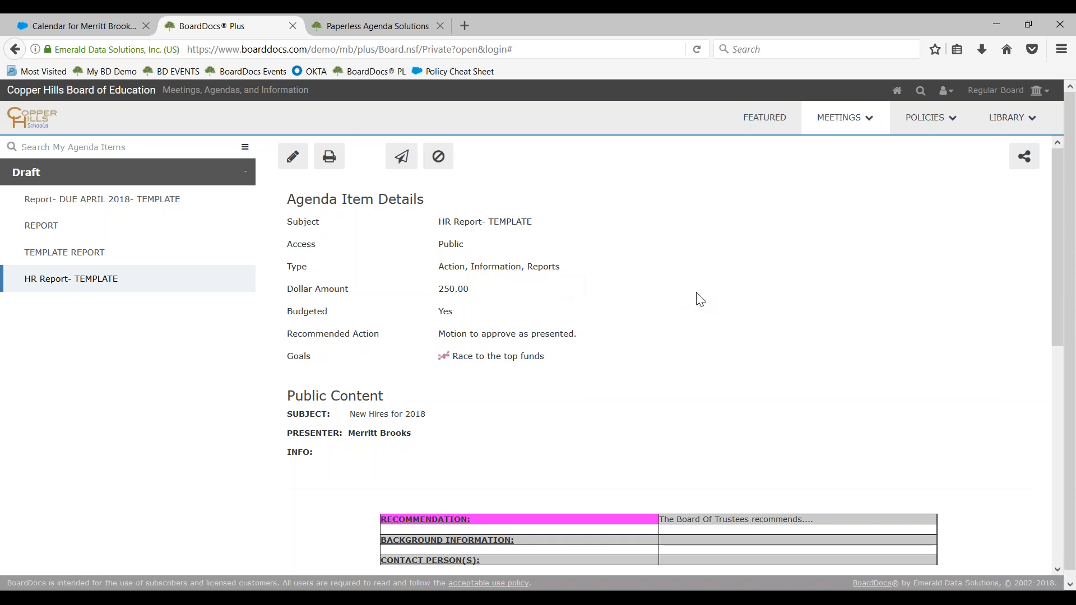
Look over the saved HR Report- TEMPLATE item and duplicate it in the Draft list
{"action": "scroll", "coordinate": [613, 293], "scroll_direction": "down", "scroll_amount": 3}
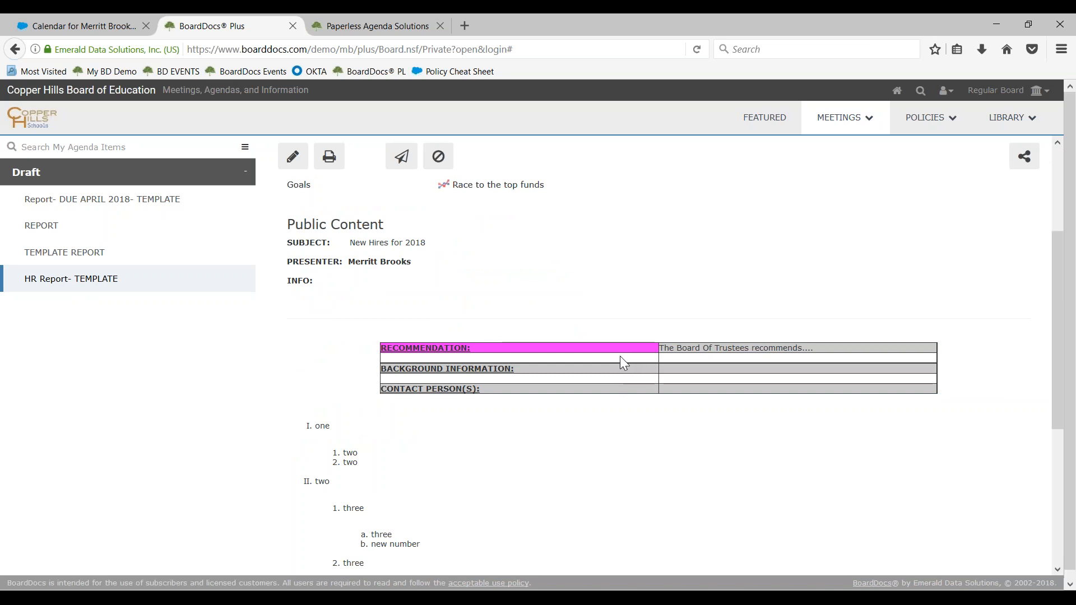
{"action": "scroll", "coordinate": [620, 356], "scroll_direction": "down", "scroll_amount": 2}
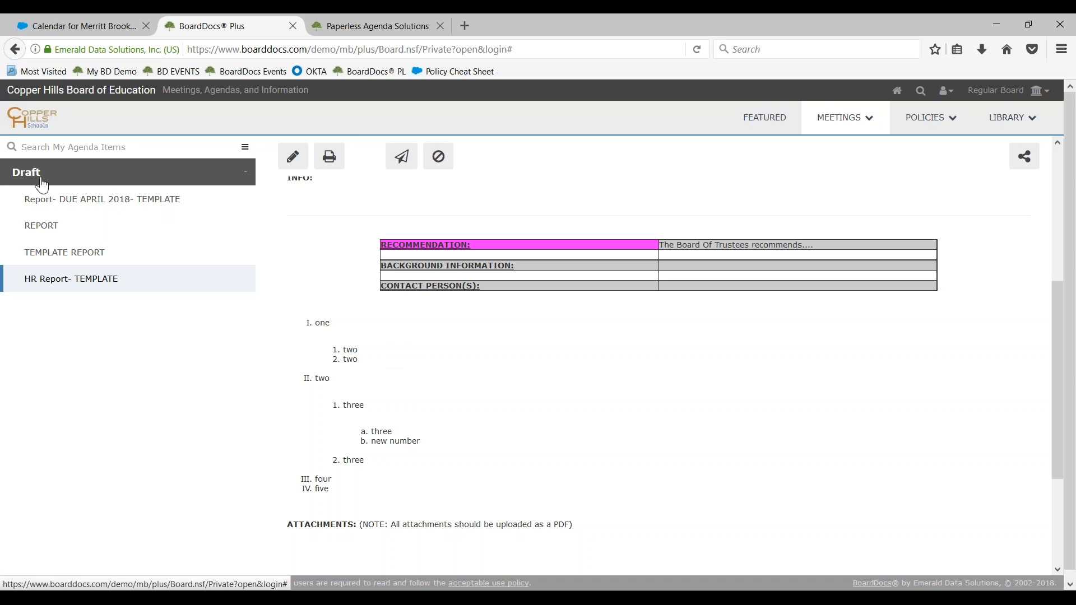
{"action": "right_click", "coordinate": [50, 292]}
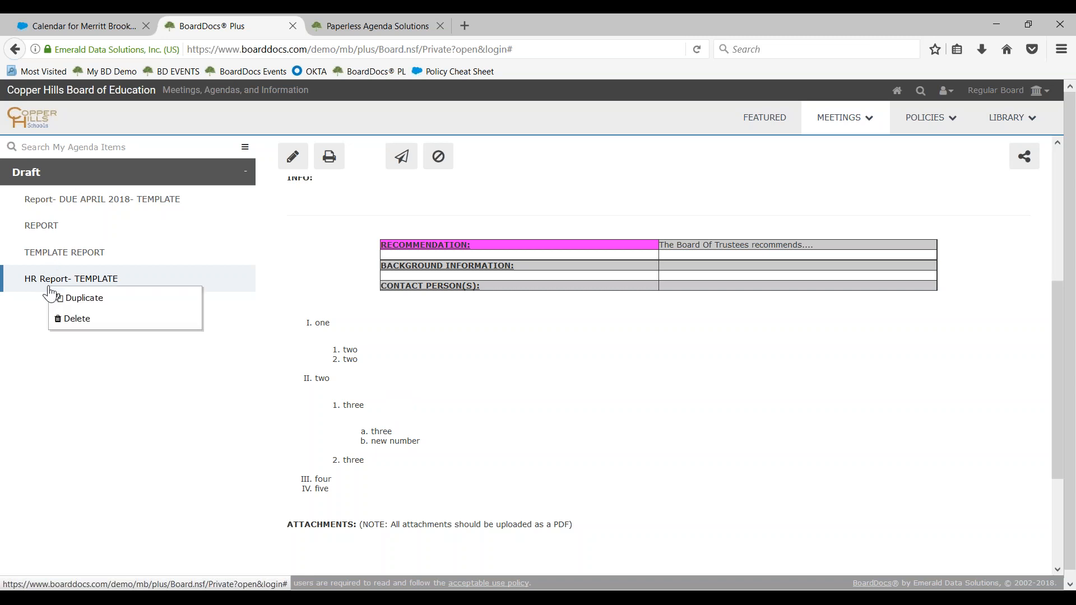
{"action": "left_click", "coordinate": [67, 297]}
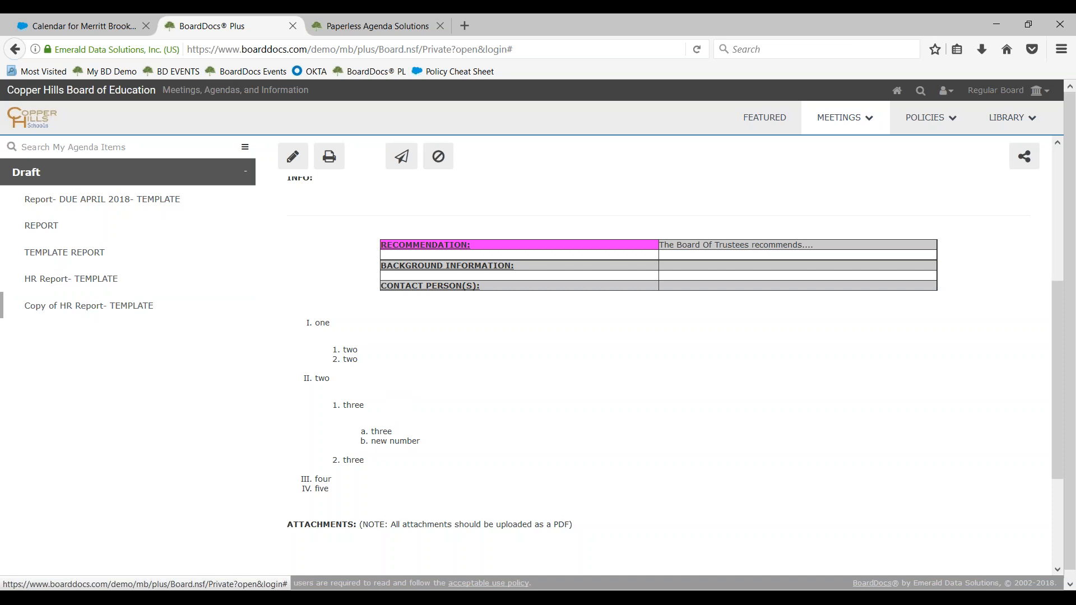
Open the copied HR Report item for editing and assign it to the Apr 19, 2018 Regular Board Meeting under Announcements and Reports
{"action": "left_click", "coordinate": [77, 314]}
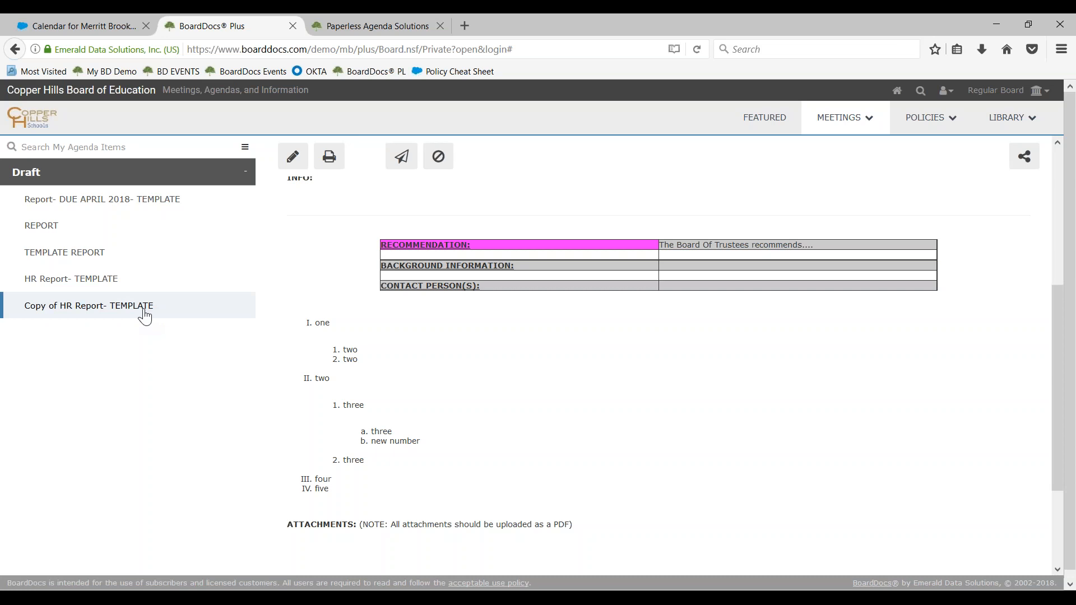
{"action": "scroll", "coordinate": [366, 263], "scroll_direction": "up", "scroll_amount": 5}
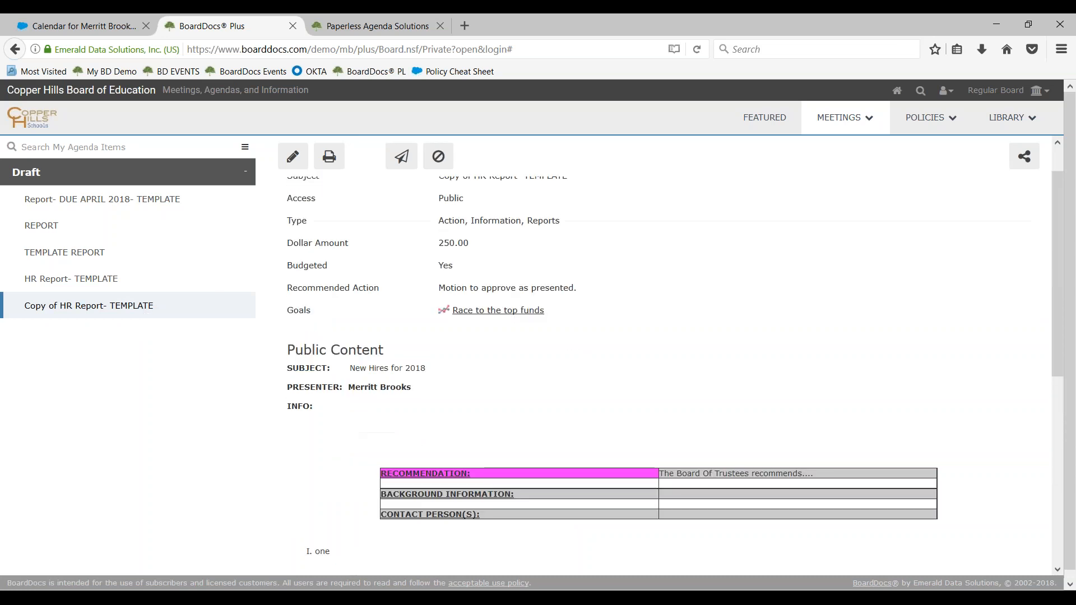
{"action": "left_click", "coordinate": [292, 156]}
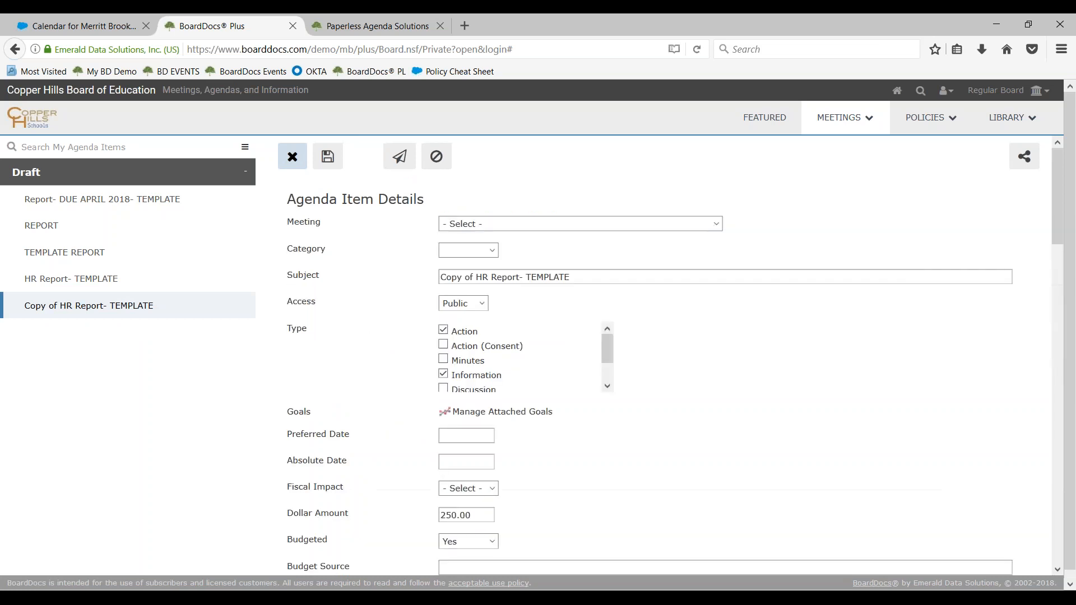
{"action": "left_click", "coordinate": [588, 223]}
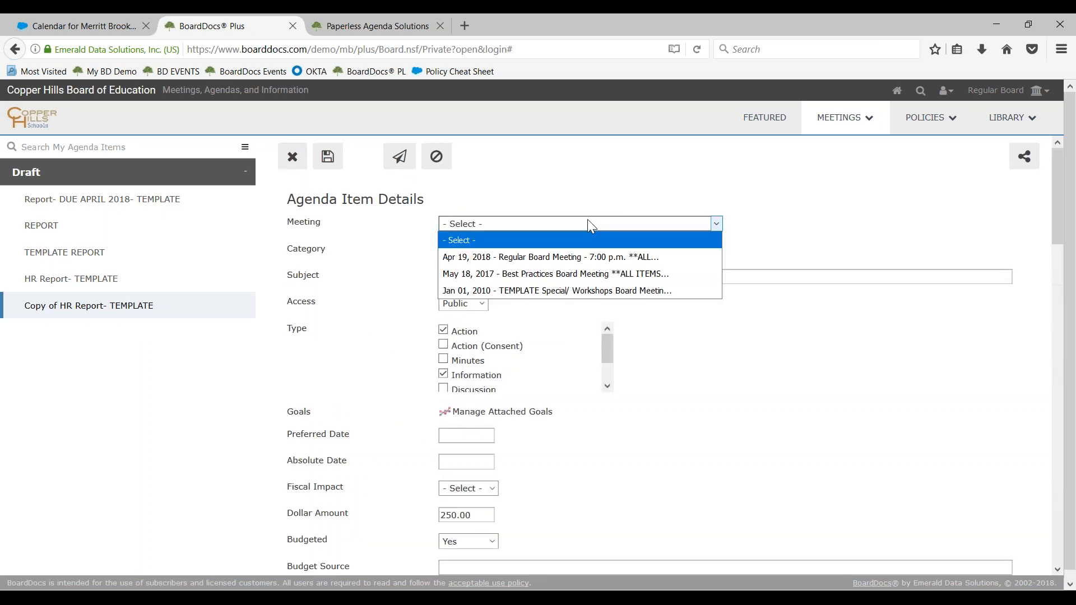
{"action": "left_click", "coordinate": [581, 259]}
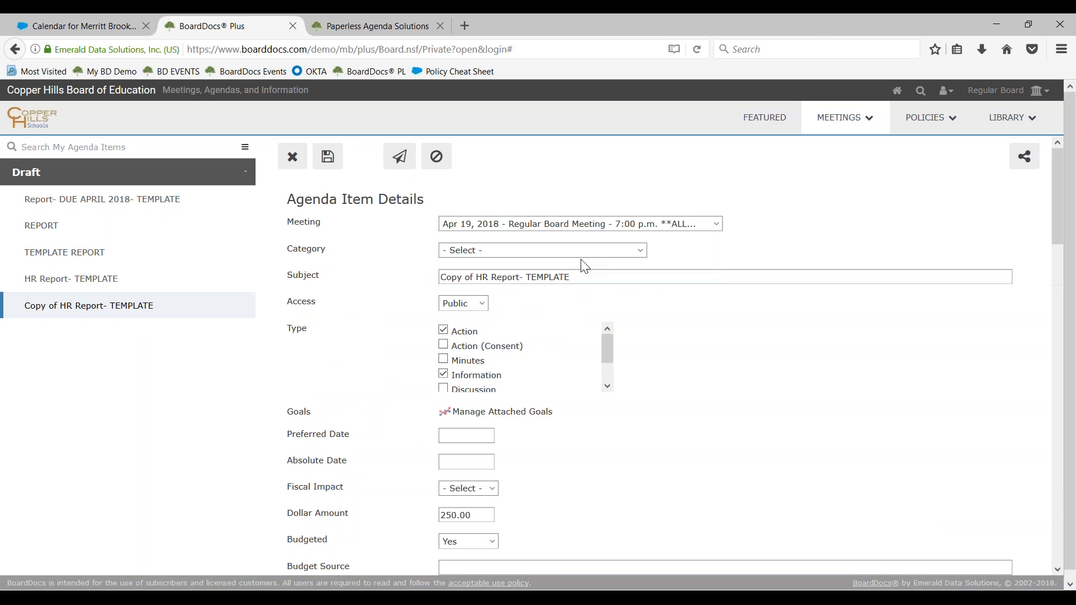
{"action": "left_click", "coordinate": [581, 254]}
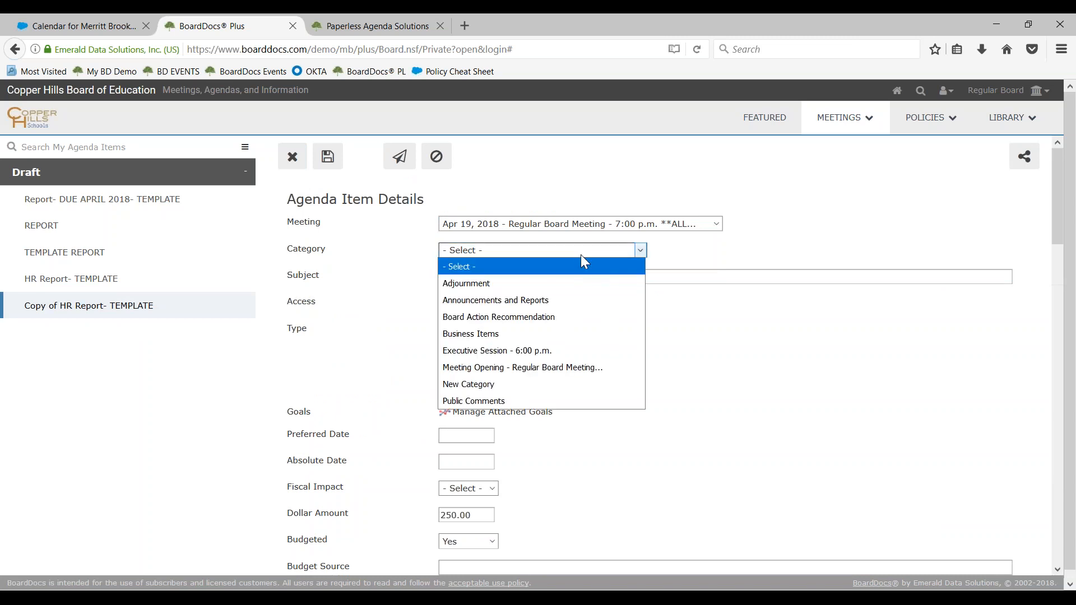
{"action": "left_click", "coordinate": [556, 302]}
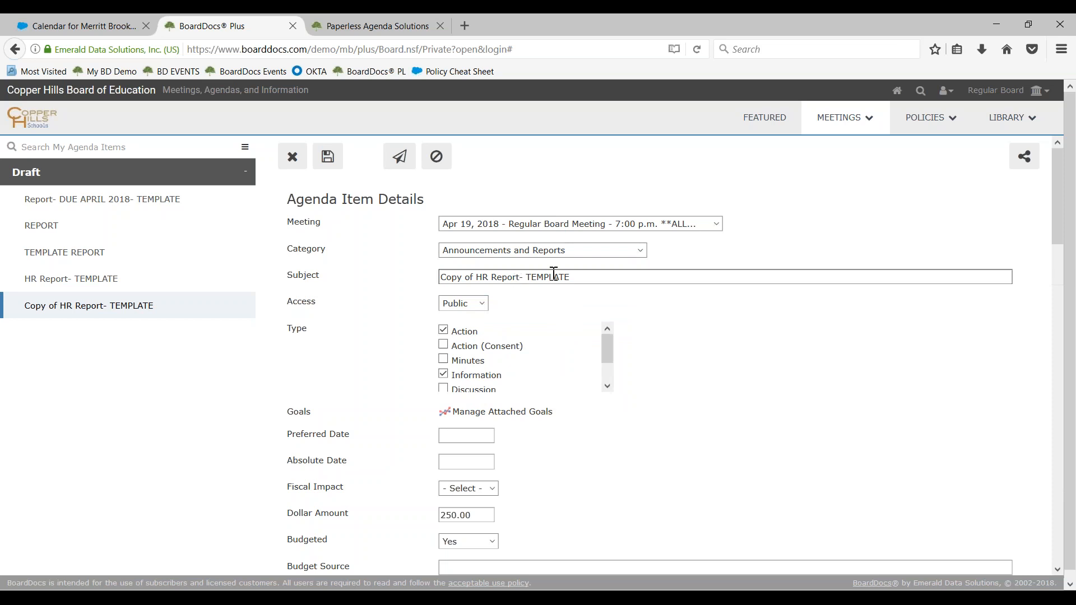
Shorten the copied agenda item's subject to HR Report
{"action": "left_click_drag", "start_coordinate": [531, 277], "coordinate": [612, 269]}
{"action": "key", "text": "BackSpace"}
{"action": "key", "text": "BackSpace"}
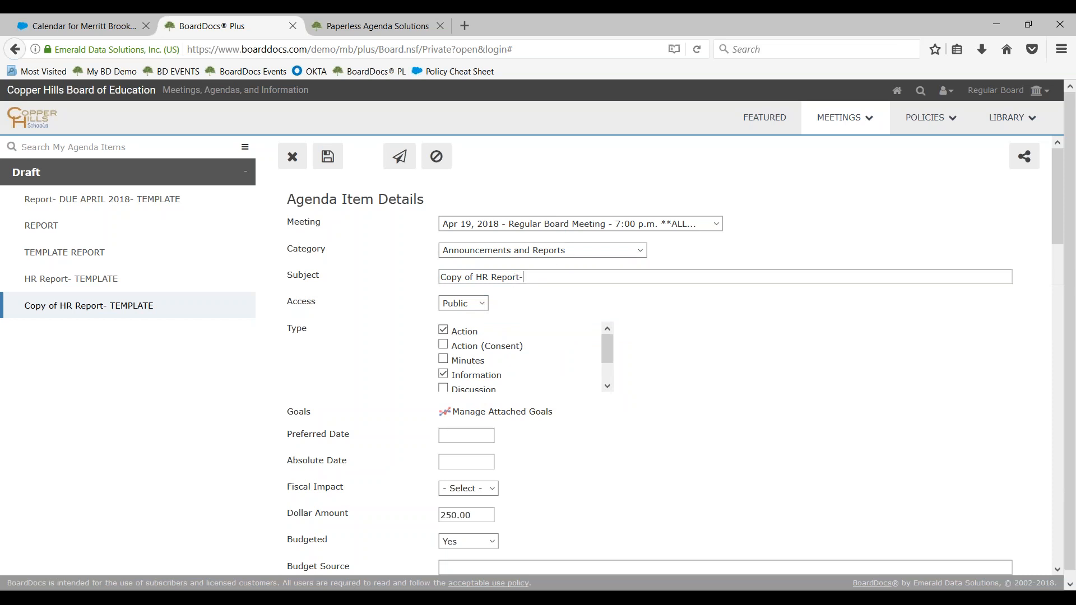
{"action": "left_click", "coordinate": [479, 280]}
{"action": "key", "text": "BackSpace"}
{"action": "key", "text": "BackSpace"}
{"action": "key", "text": "BackSpace"}
{"action": "key", "text": "BackSpace"}
{"action": "key", "text": "BackSpace"}
{"action": "key", "text": "BackSpace"}
{"action": "key", "text": "BackSpace"}
{"action": "key", "text": "BackSpace"}
Set the agenda item's dollar amount to 550.00
{"action": "scroll", "coordinate": [363, 375], "scroll_direction": "down", "scroll_amount": 4}
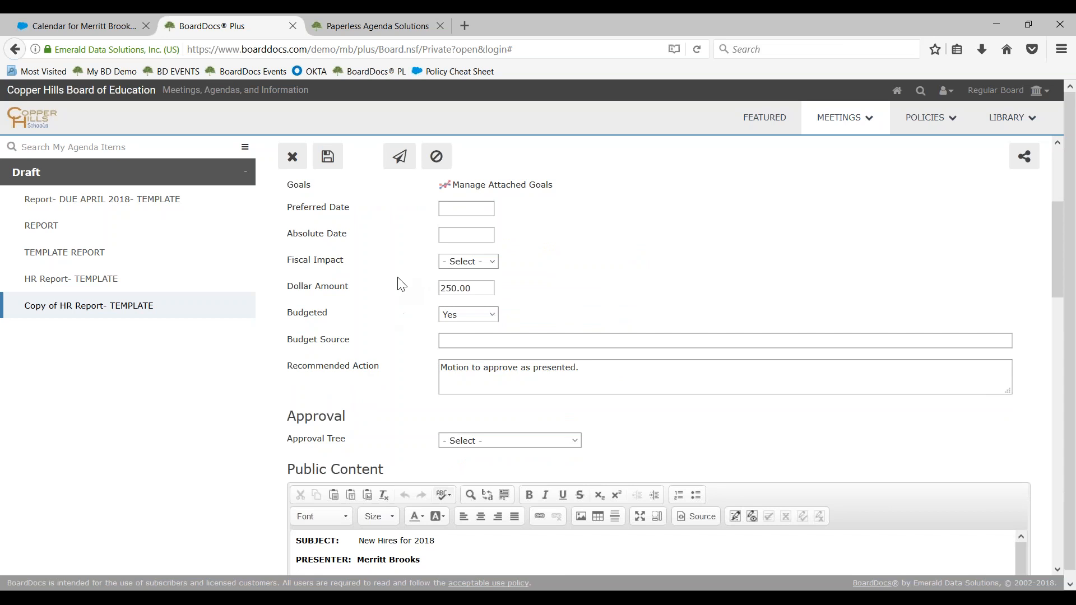
{"action": "left_click", "coordinate": [448, 288]}
{"action": "key", "text": "BackSpace"}
{"action": "type", "text": "5"}
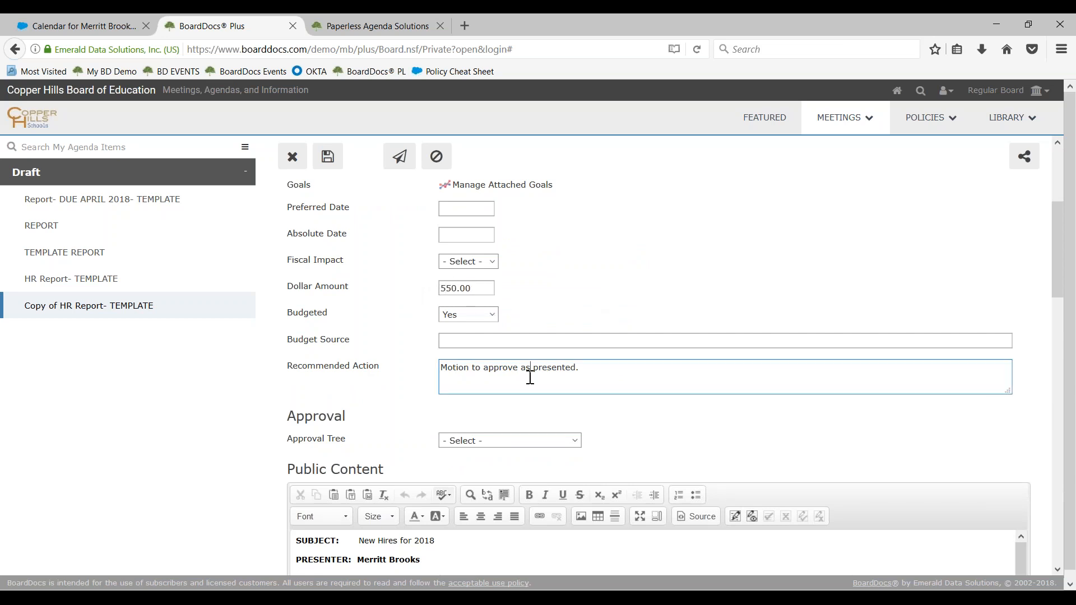
Attach Board Docs logo.jpg and BoardDocs Interface Updates.pptx from the Desktop to the item's public files
{"action": "scroll", "coordinate": [531, 376], "scroll_direction": "down", "scroll_amount": 4}
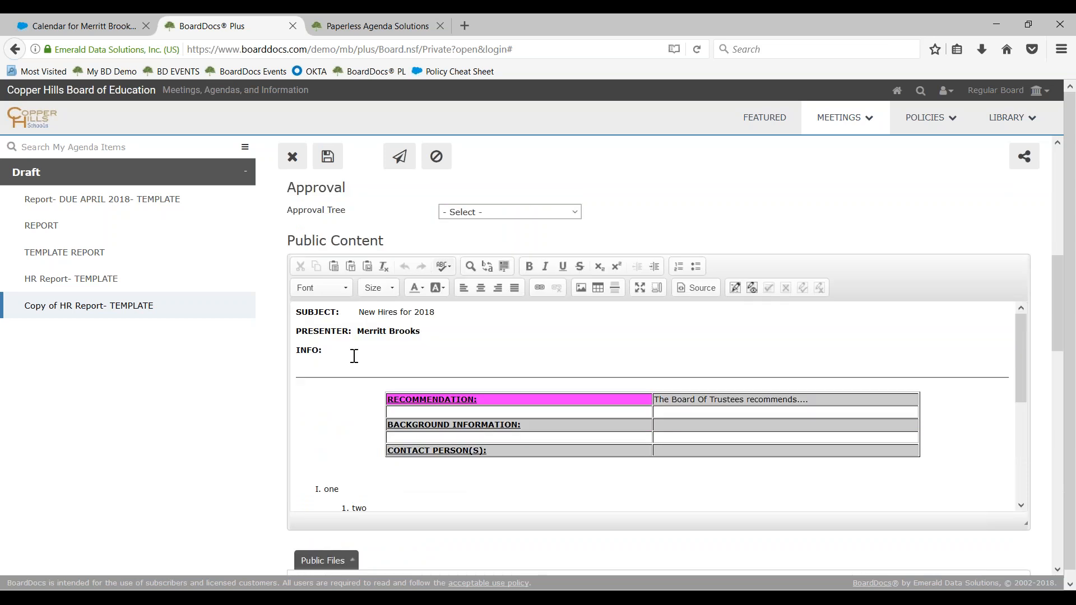
{"action": "left_click", "coordinate": [457, 312]}
{"action": "scroll", "coordinate": [485, 355], "scroll_direction": "down", "scroll_amount": 4}
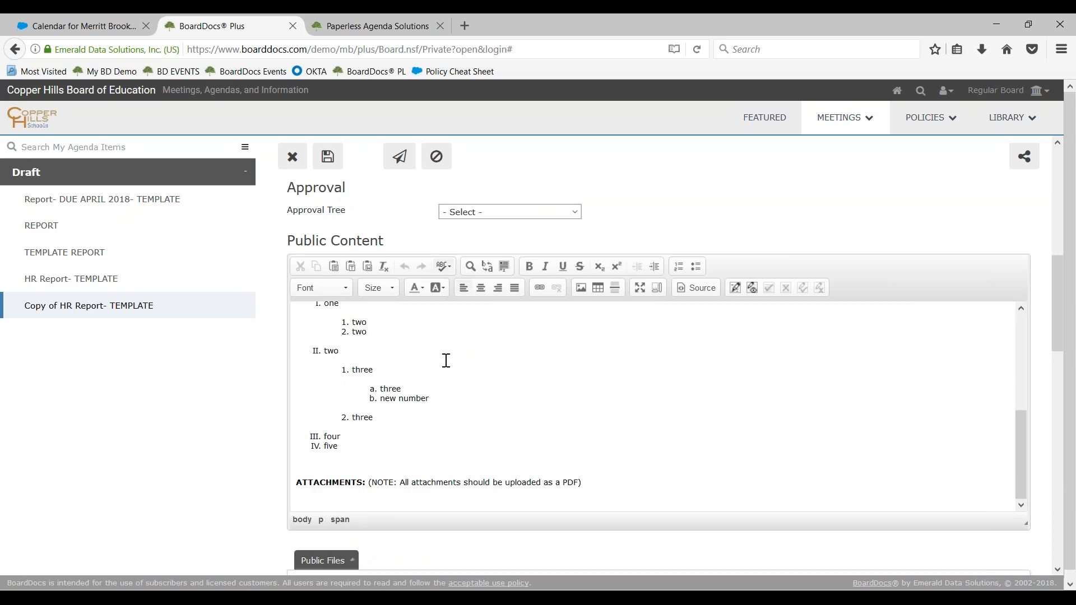
{"action": "scroll", "coordinate": [446, 360], "scroll_direction": "down", "scroll_amount": 4}
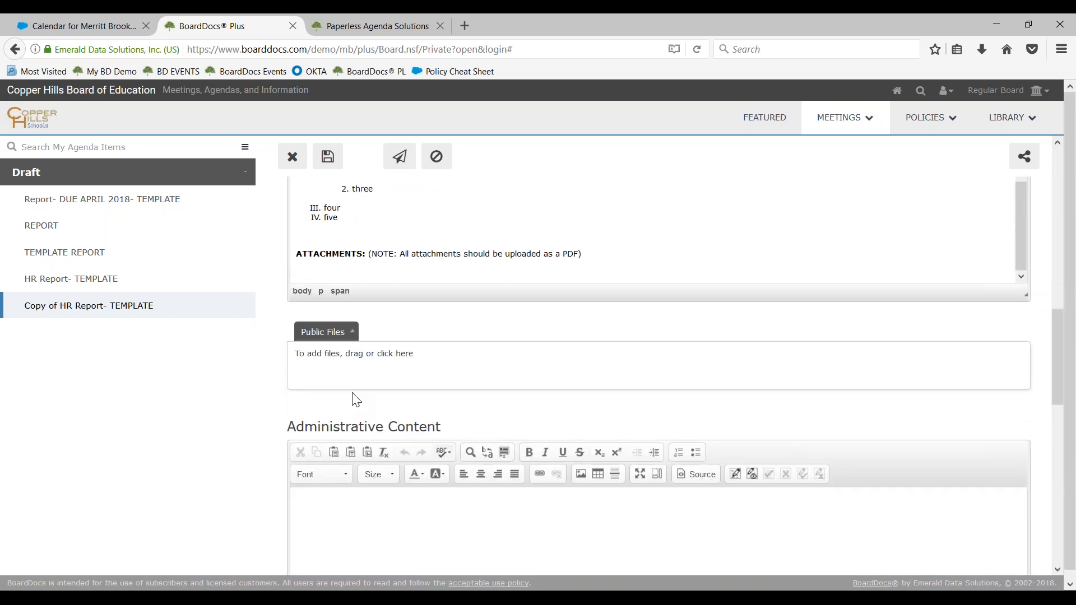
{"action": "left_click", "coordinate": [358, 370]}
{"action": "left_click_drag", "start_coordinate": [247, 114], "coordinate": [288, 154]}
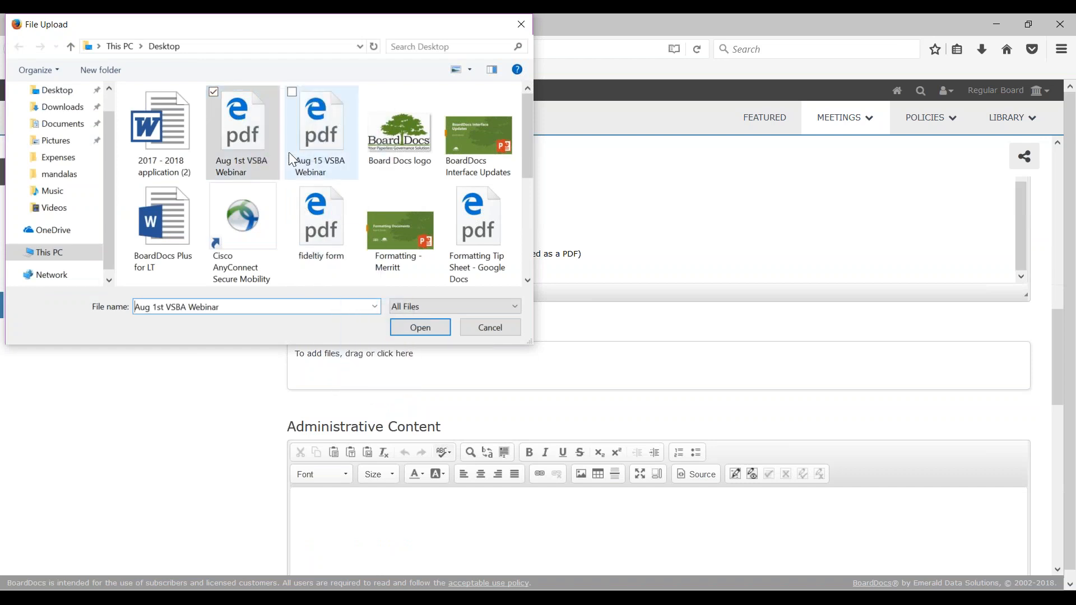
{"action": "left_click", "coordinate": [506, 157], "text": "shift"}
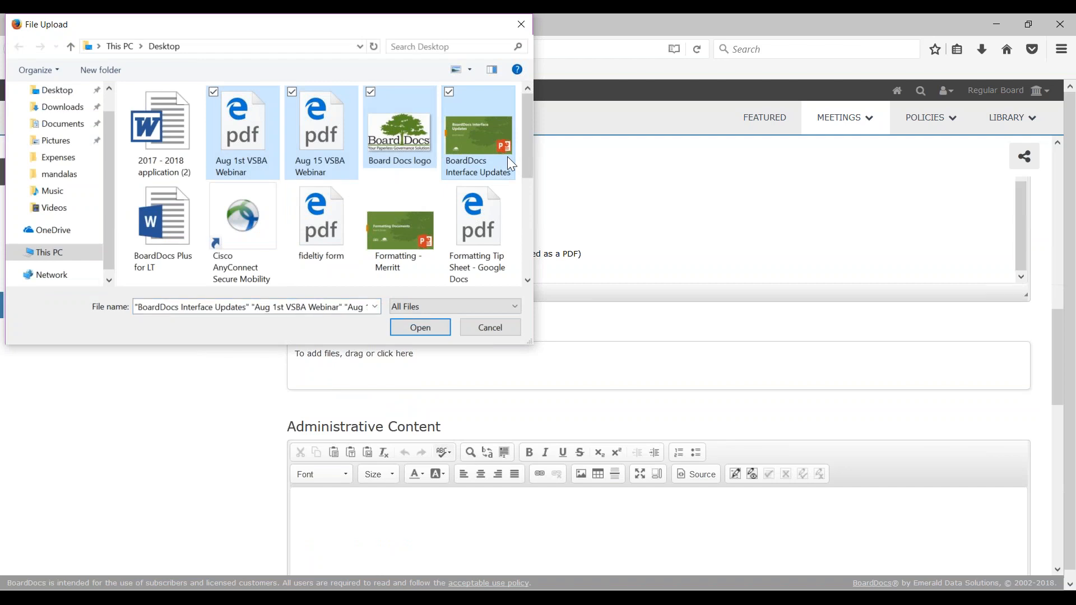
{"action": "double_click", "coordinate": [401, 155]}
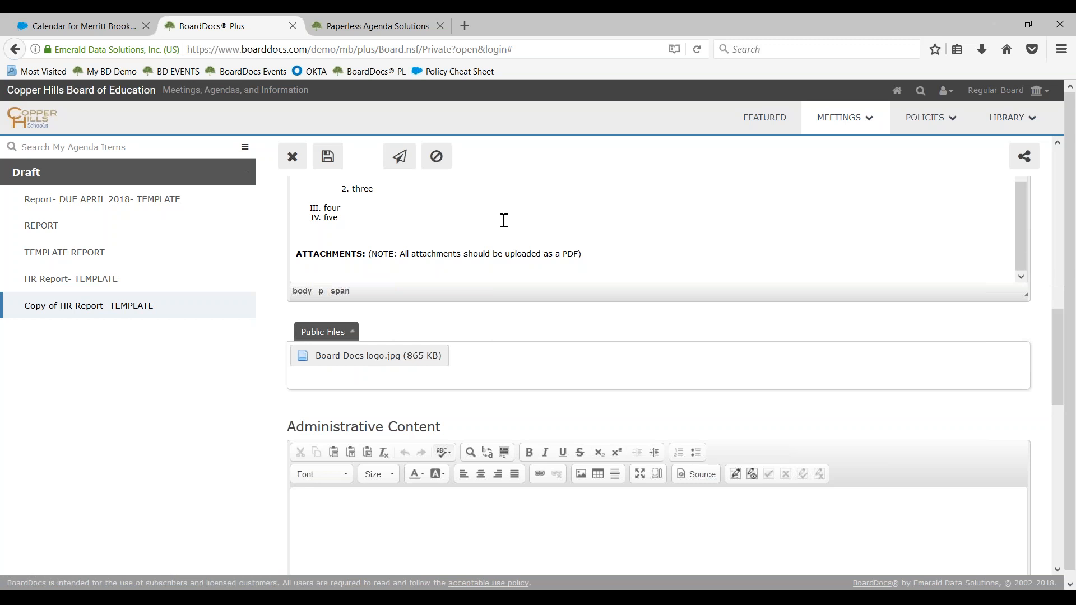
{"action": "left_click", "coordinate": [514, 354]}
{"action": "double_click", "coordinate": [491, 155]}
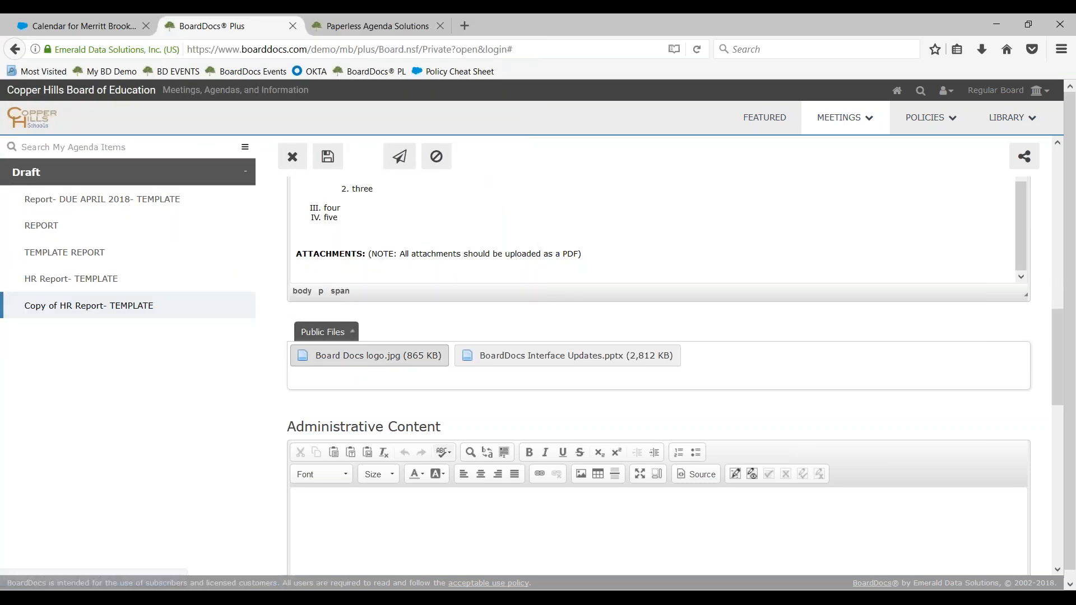
Collapse the content editors, move both attachments to the administrative files with BoardDocs Interface Updates.pptx first, and save the item
{"action": "left_click", "coordinate": [315, 335]}
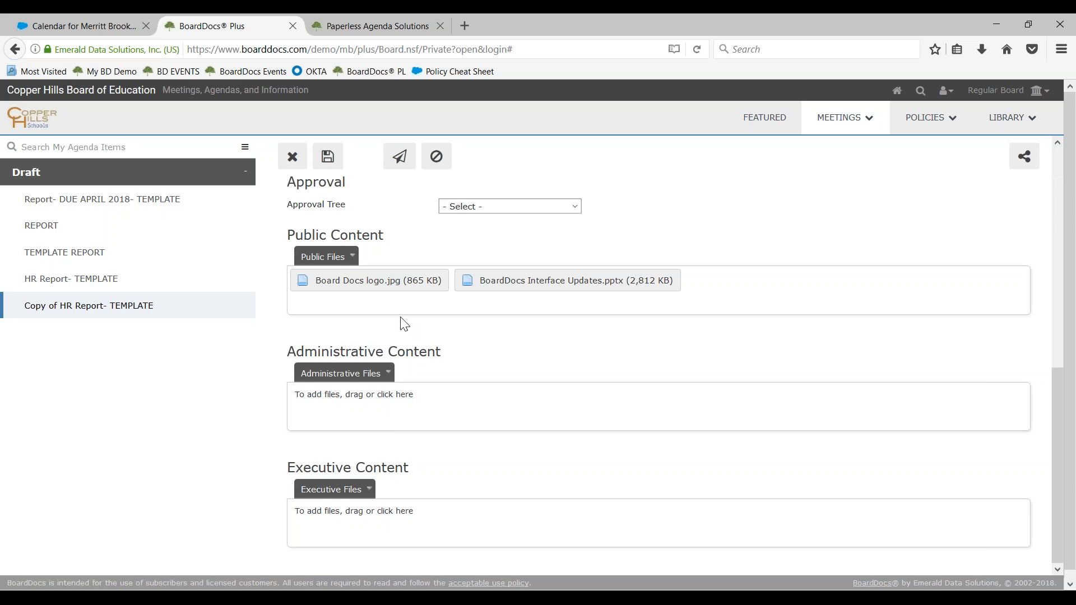
{"action": "left_click_drag", "start_coordinate": [485, 283], "coordinate": [353, 527]}
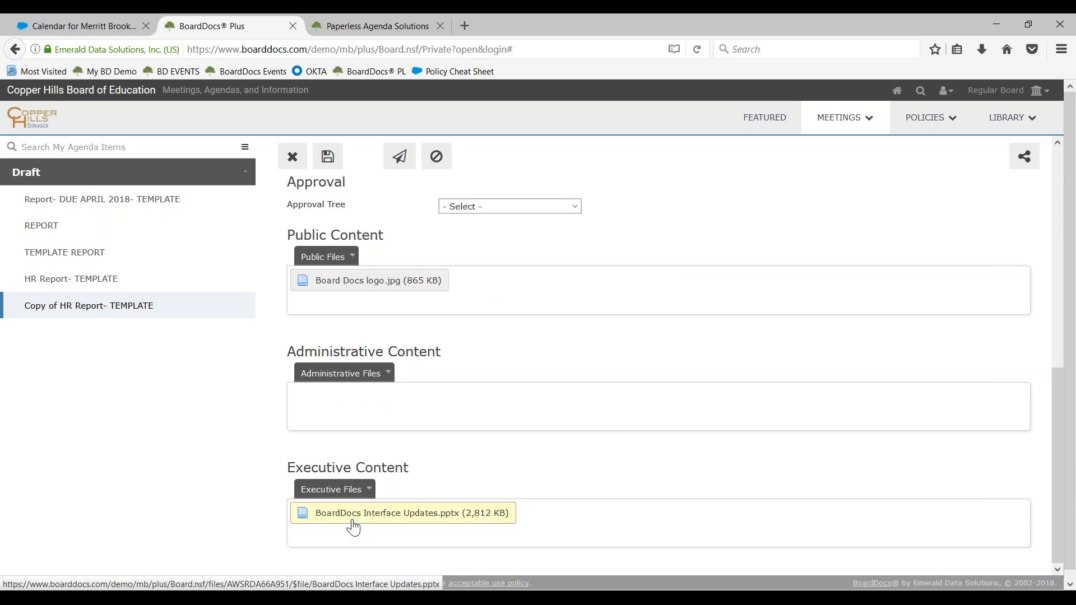
{"action": "left_click_drag", "start_coordinate": [391, 288], "coordinate": [391, 431]}
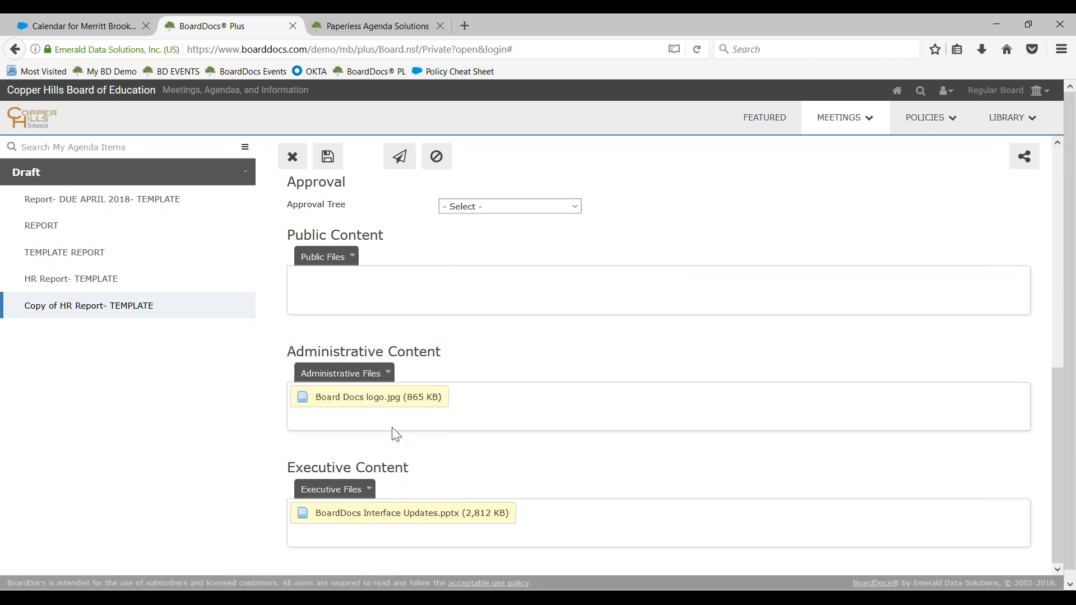
{"action": "left_click_drag", "start_coordinate": [376, 521], "coordinate": [523, 426]}
{"action": "left_click_drag", "start_coordinate": [359, 399], "coordinate": [592, 412]}
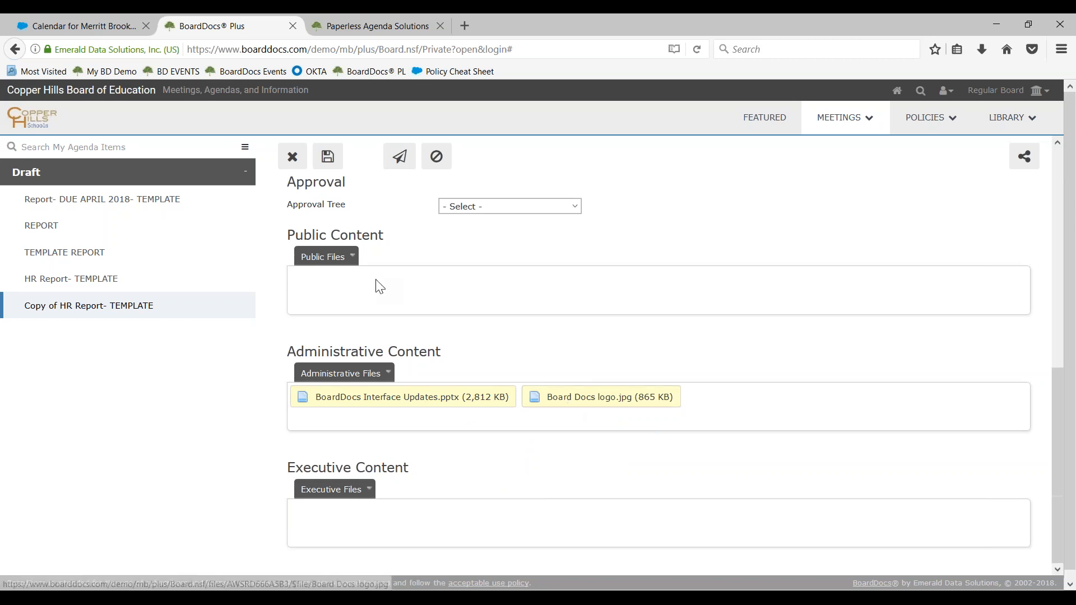
{"action": "left_click", "coordinate": [333, 167]}
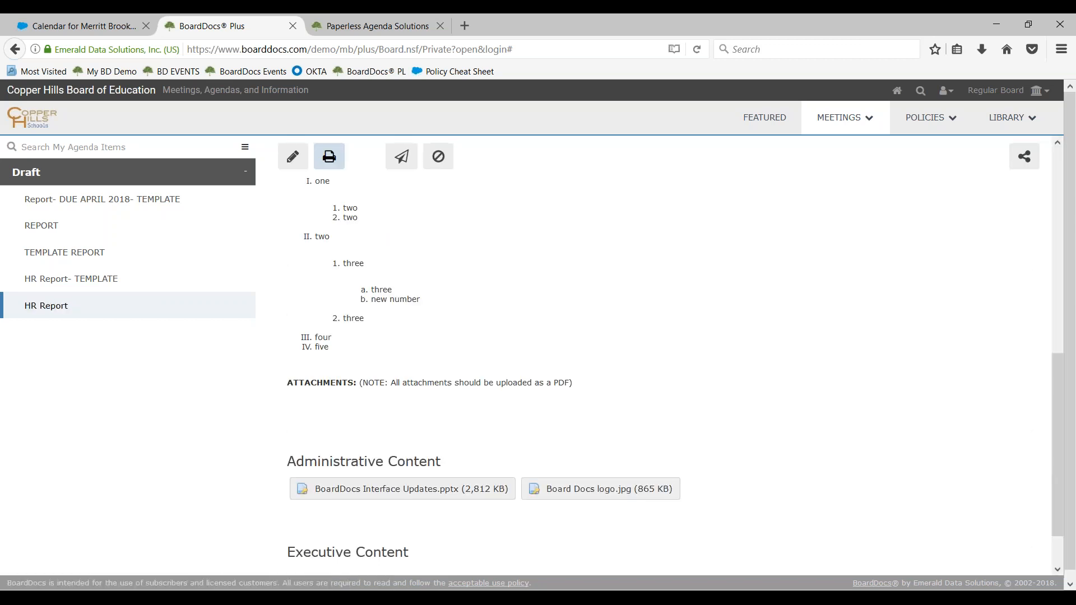
Review the saved HR Report's details and its Public, Administrative and Executive Content sections
{"action": "scroll", "coordinate": [406, 269], "scroll_direction": "up", "scroll_amount": 10}
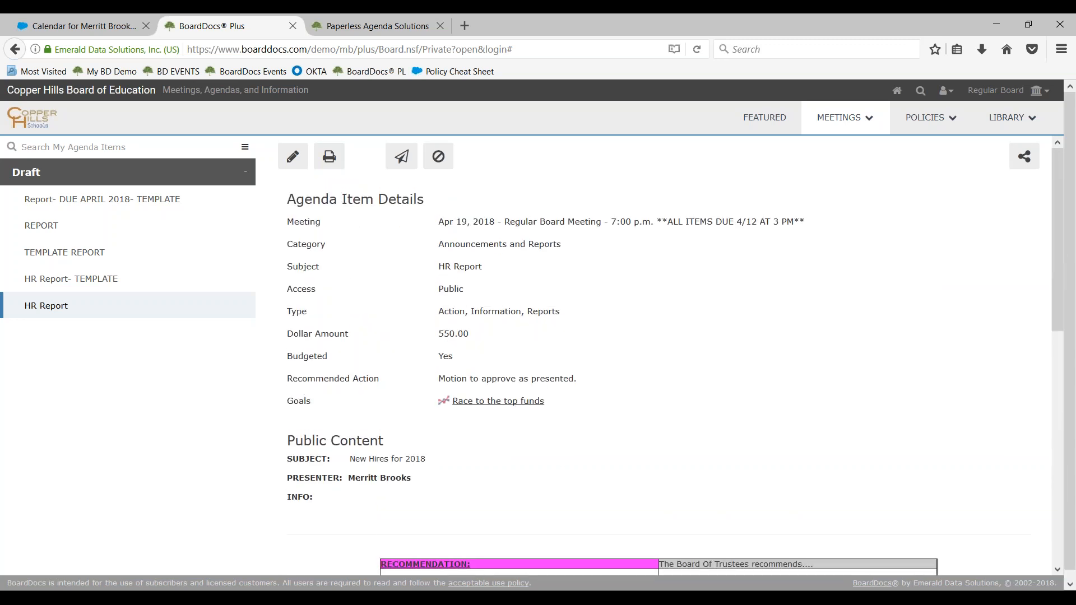
{"action": "scroll", "coordinate": [672, 359], "scroll_direction": "down", "scroll_amount": 3}
{"action": "scroll", "coordinate": [581, 403], "scroll_direction": "down", "scroll_amount": 6}
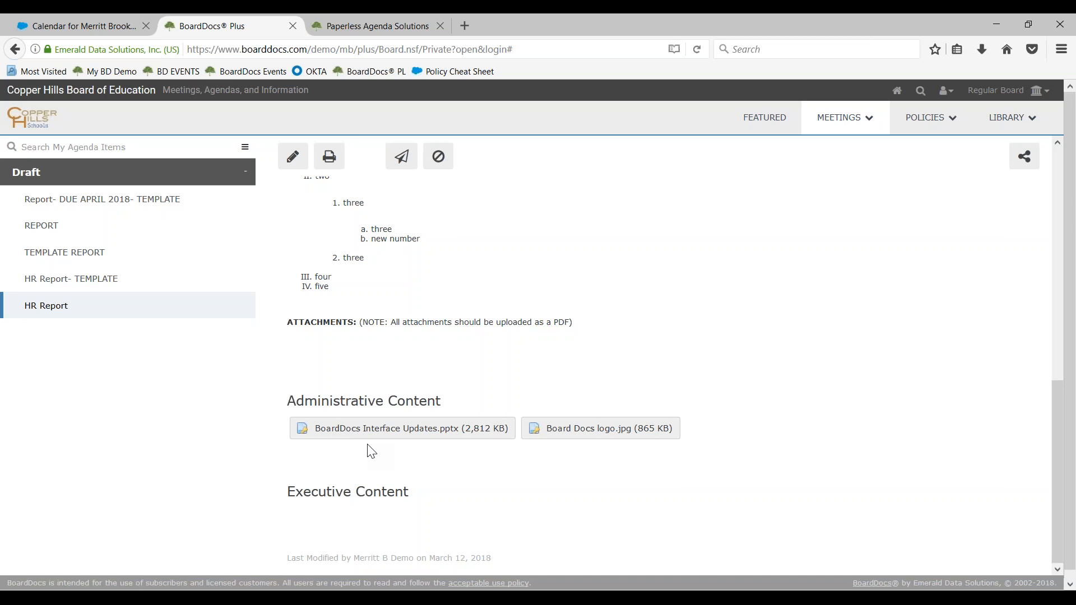
{"action": "scroll", "coordinate": [370, 451], "scroll_direction": "up", "scroll_amount": 10}
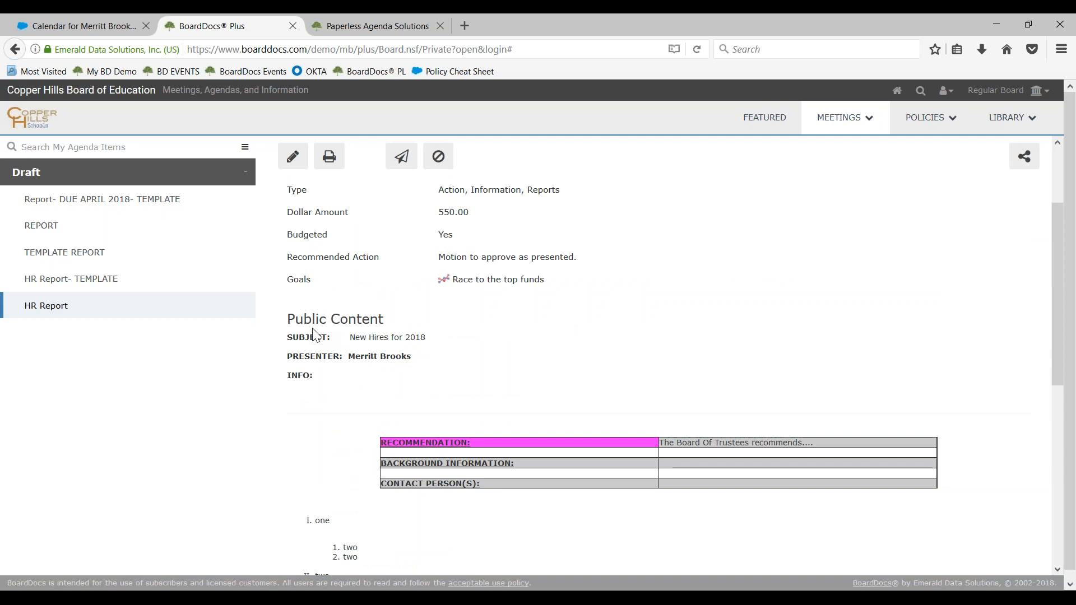
{"action": "left_click_drag", "start_coordinate": [294, 317], "coordinate": [415, 324]}
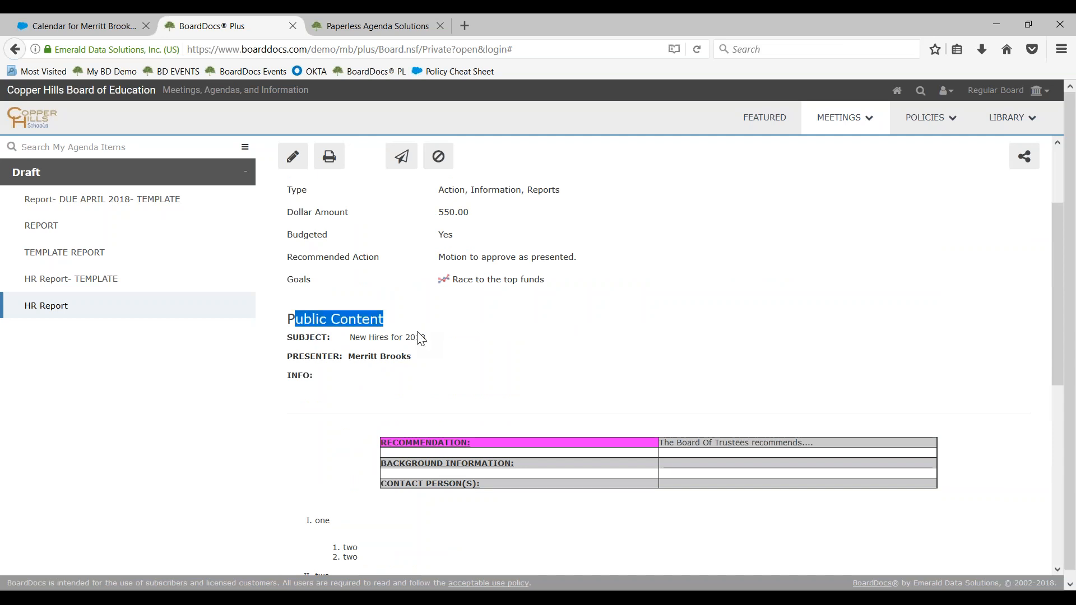
{"action": "scroll", "coordinate": [435, 380], "scroll_direction": "down", "scroll_amount": 7}
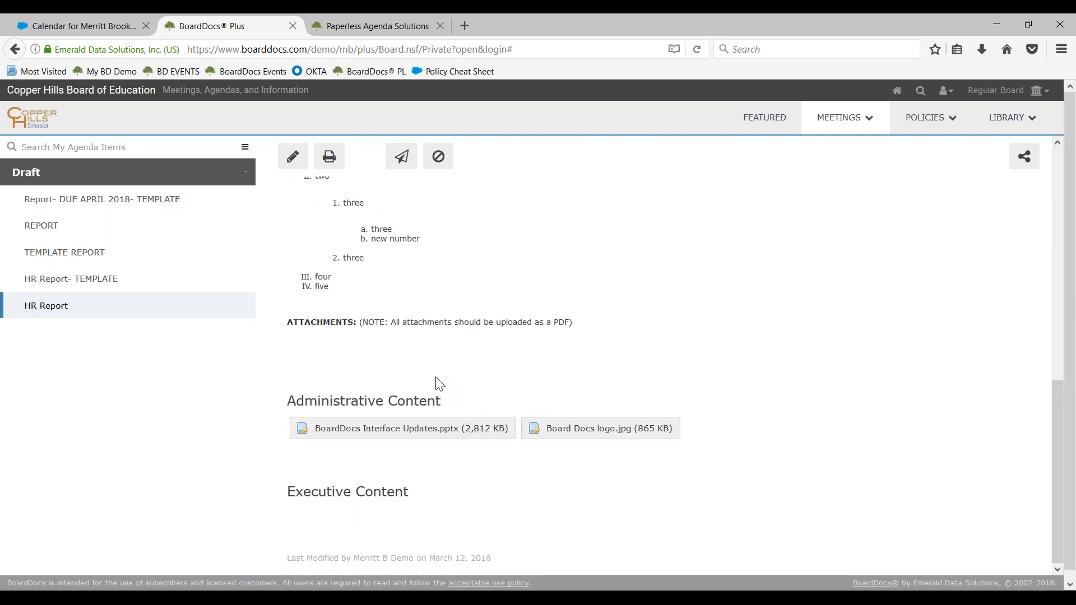
{"action": "left_click_drag", "start_coordinate": [294, 401], "coordinate": [466, 393]}
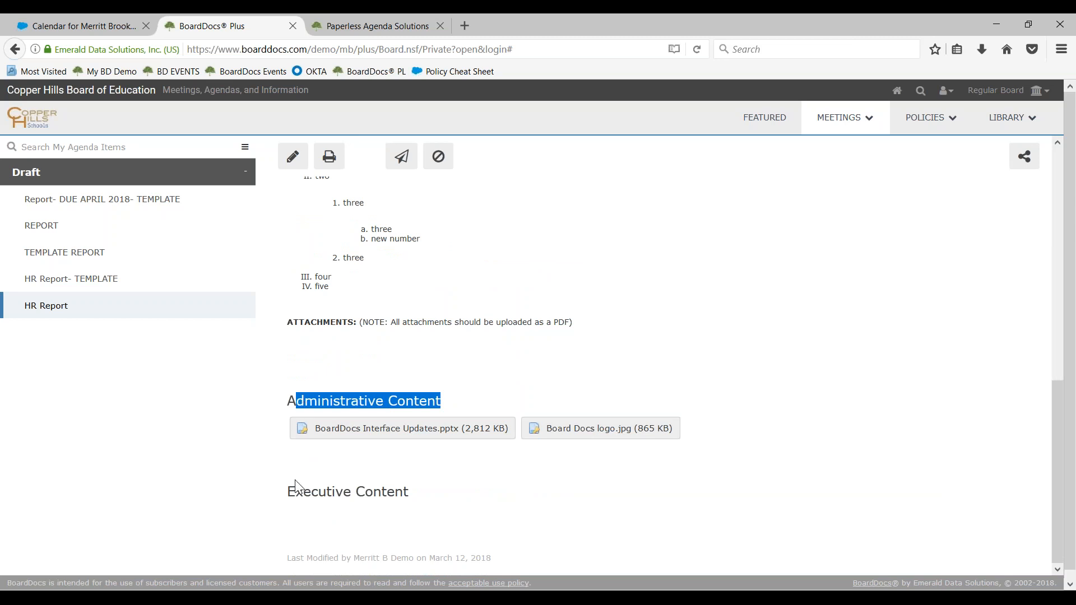
{"action": "left_click_drag", "start_coordinate": [287, 493], "coordinate": [407, 493]}
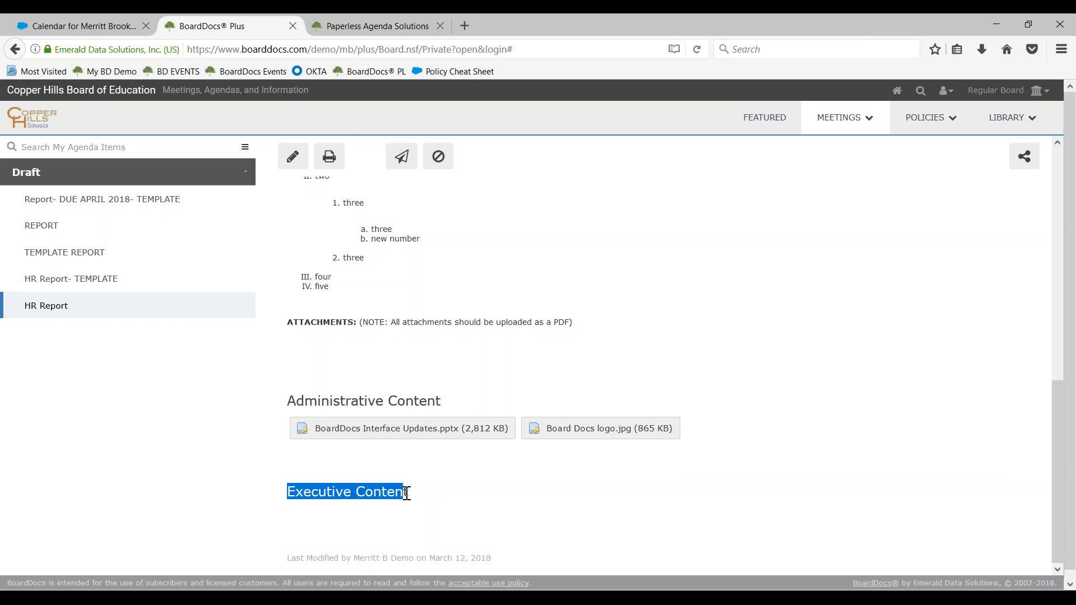
{"action": "left_click", "coordinate": [401, 495]}
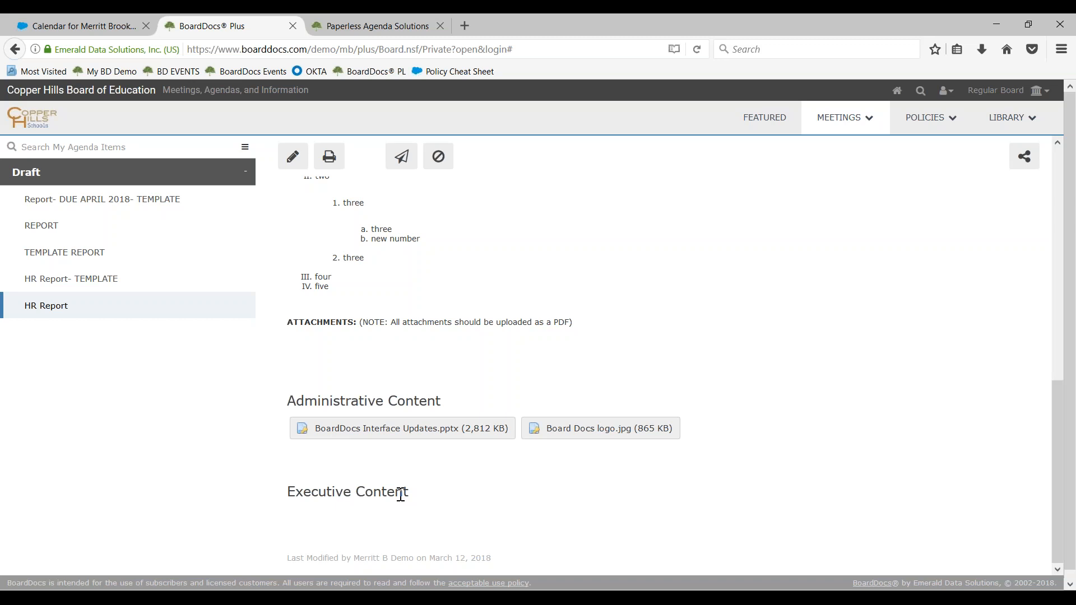
{"action": "scroll", "coordinate": [358, 392], "scroll_direction": "up", "scroll_amount": 3}
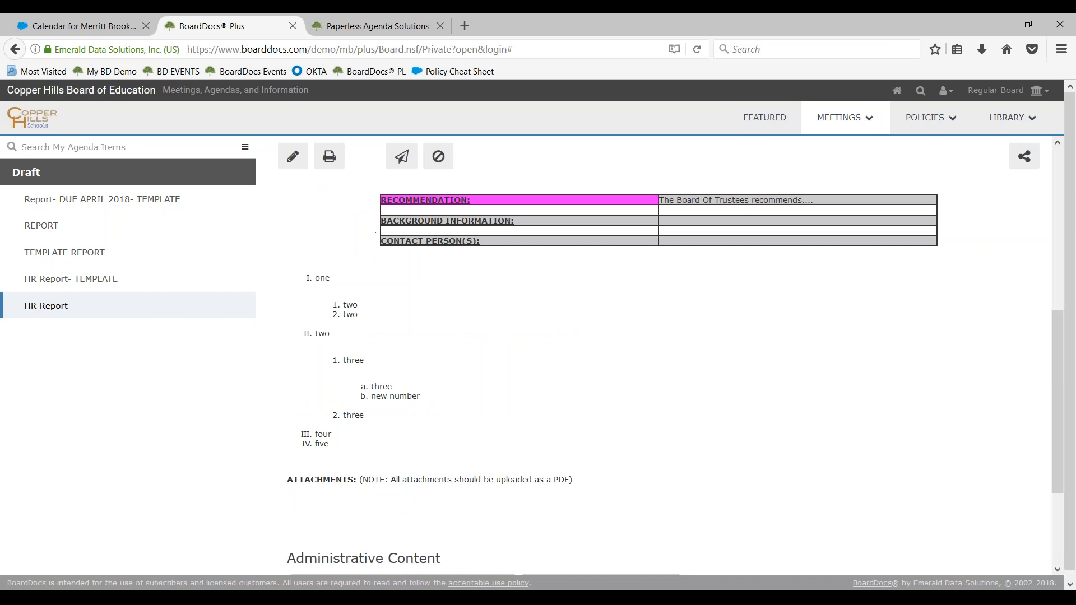
{"action": "scroll", "coordinate": [358, 392], "scroll_direction": "up", "scroll_amount": 5}
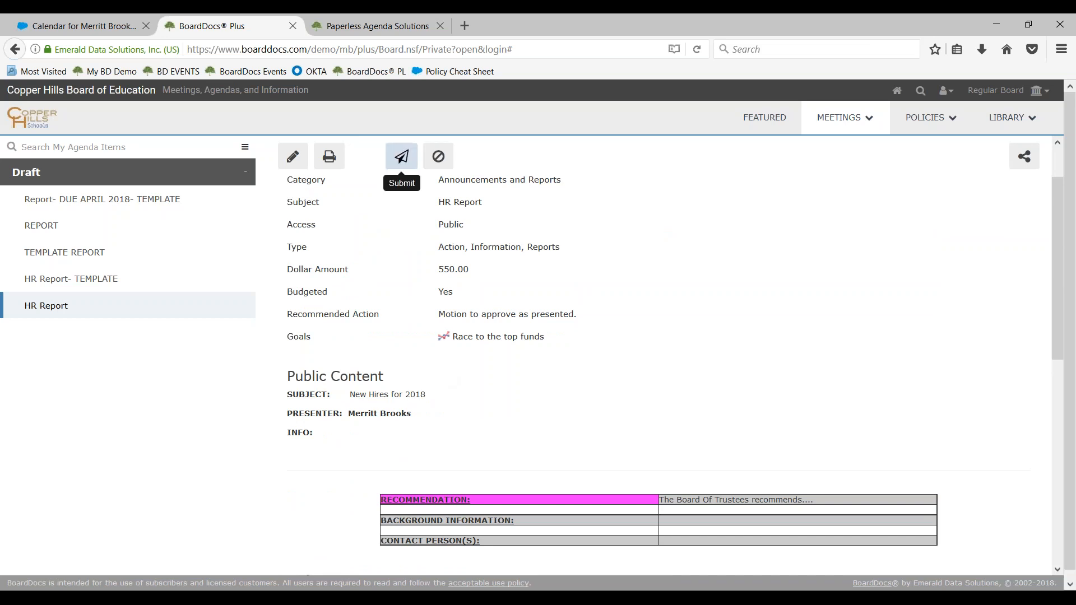
Start submitting the HR Report for approval and preview the Executive Director, Superintendent's Office and Legal Review approval trees
{"action": "left_click", "coordinate": [401, 156]}
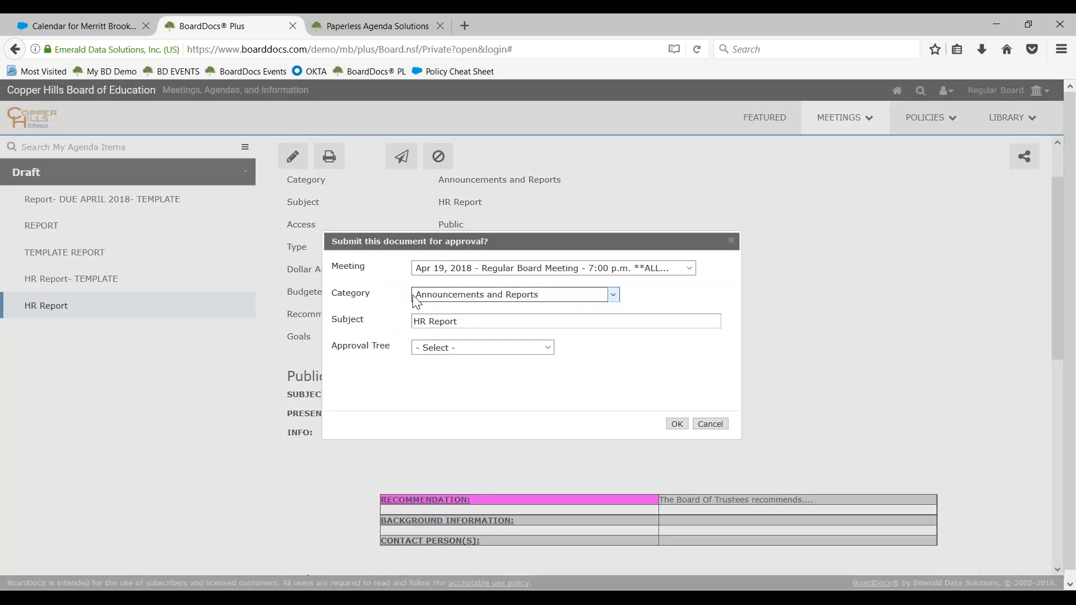
{"action": "left_click", "coordinate": [529, 350]}
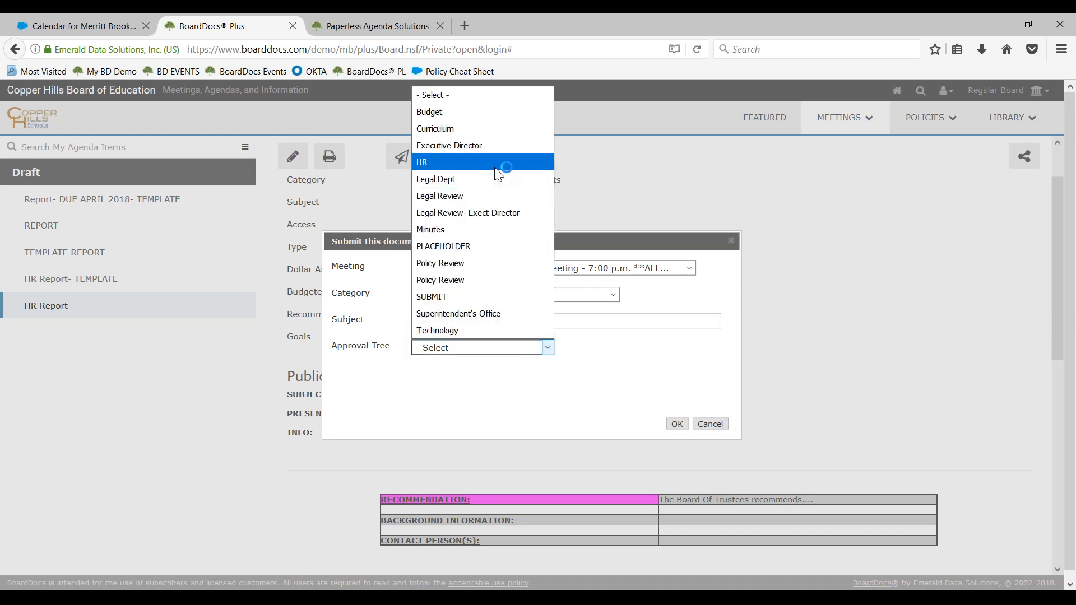
{"action": "left_click", "coordinate": [489, 146]}
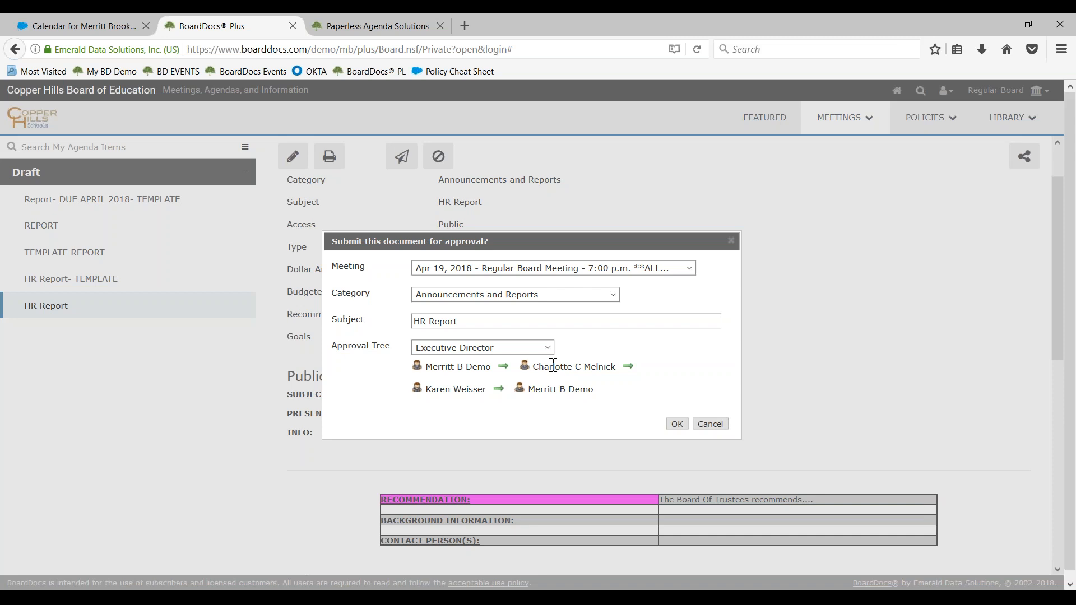
{"action": "left_click", "coordinate": [509, 348]}
{"action": "left_click", "coordinate": [510, 314]}
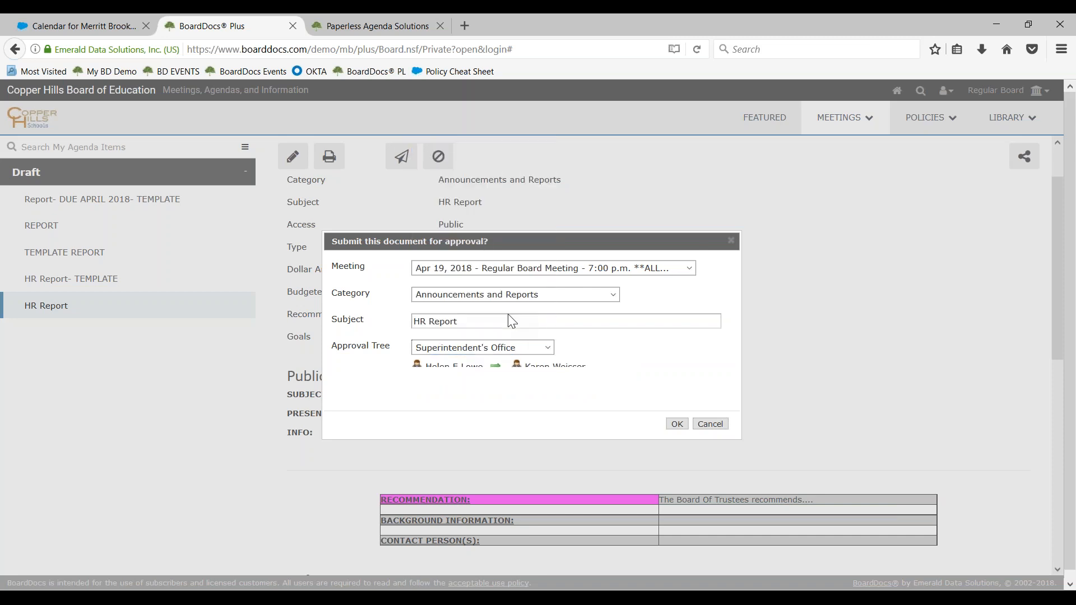
{"action": "left_click", "coordinate": [519, 349]}
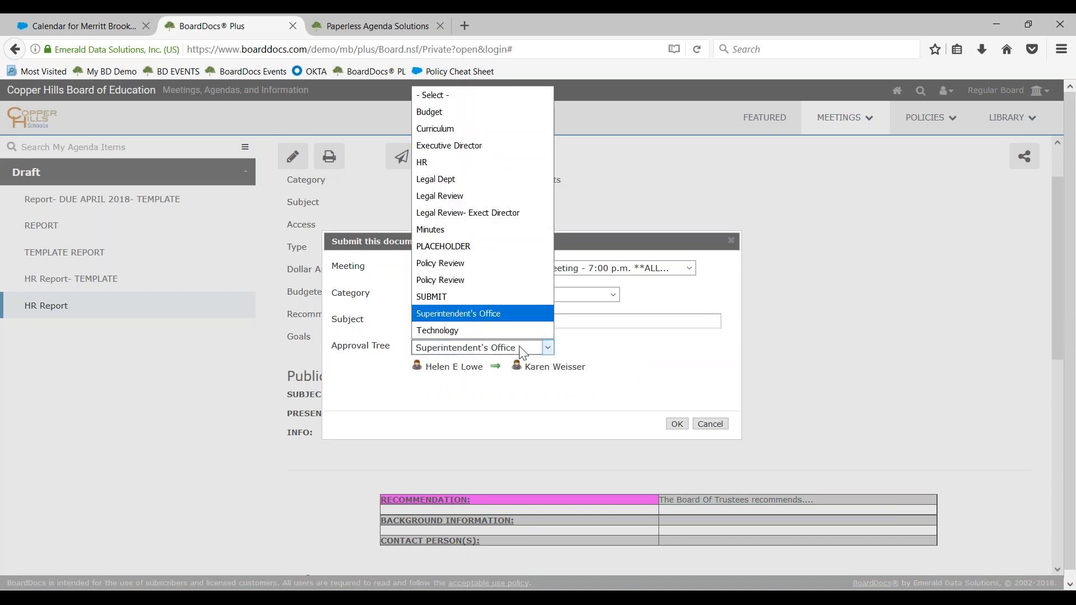
{"action": "left_click", "coordinate": [516, 195]}
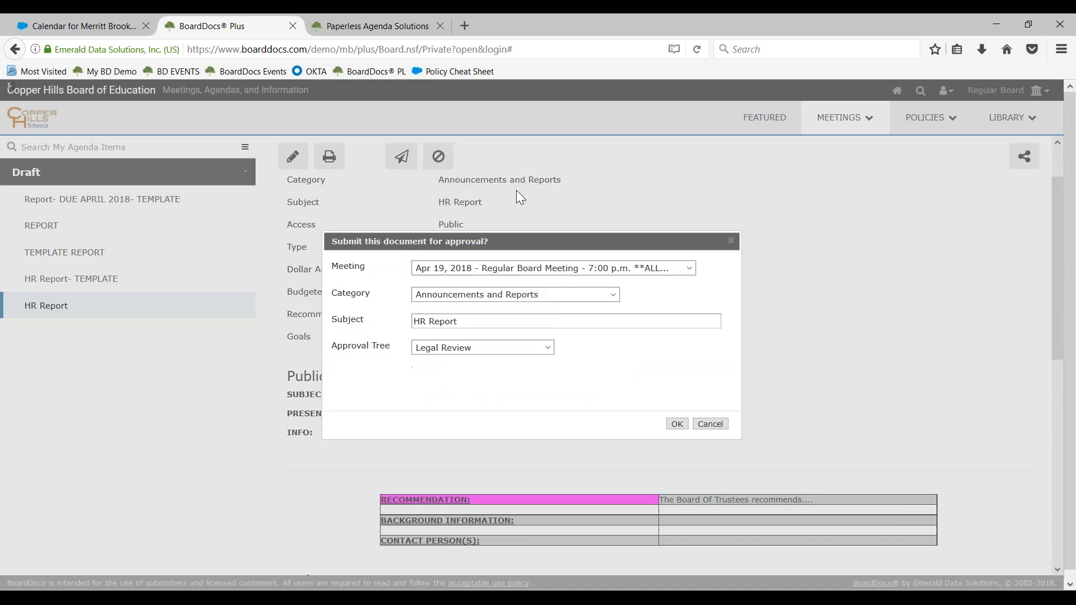
Choose the Executive Director approval tree and submit the HR Report for approval
{"action": "left_click", "coordinate": [511, 347]}
{"action": "left_click", "coordinate": [503, 140]}
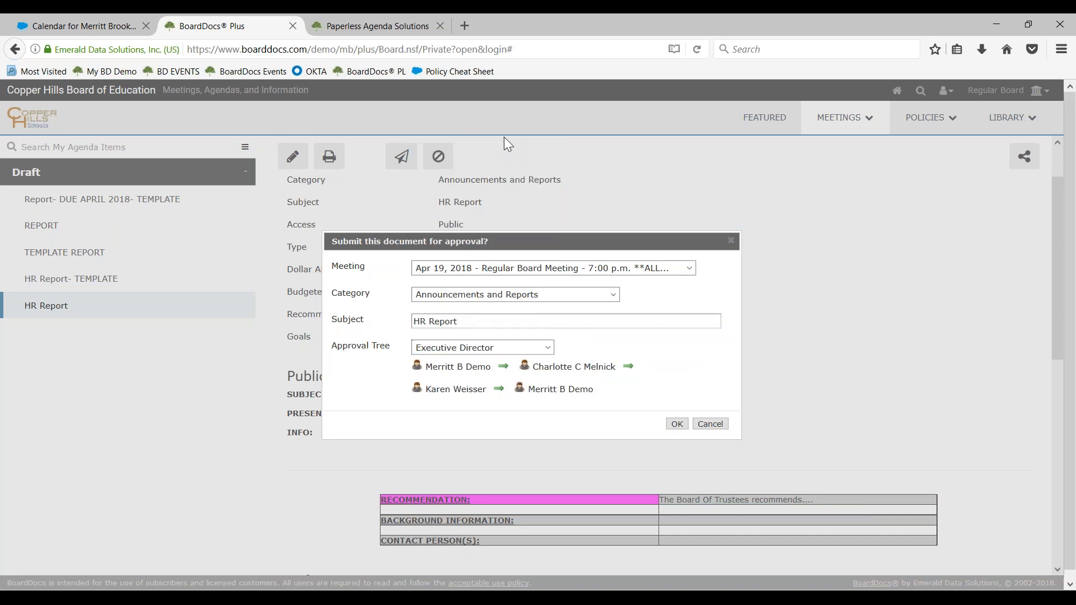
{"action": "left_click", "coordinate": [676, 424]}
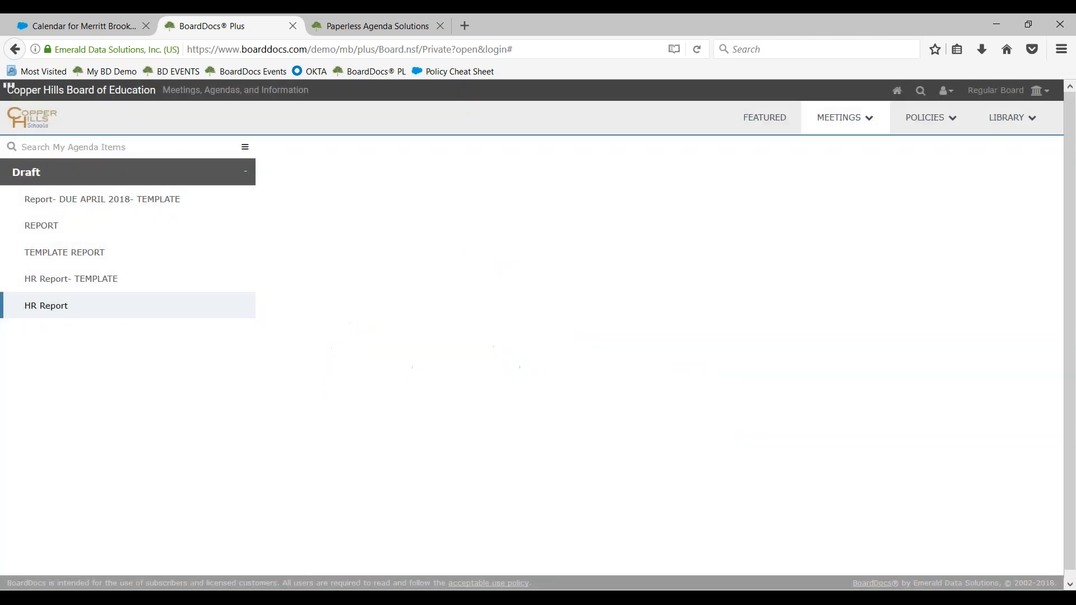
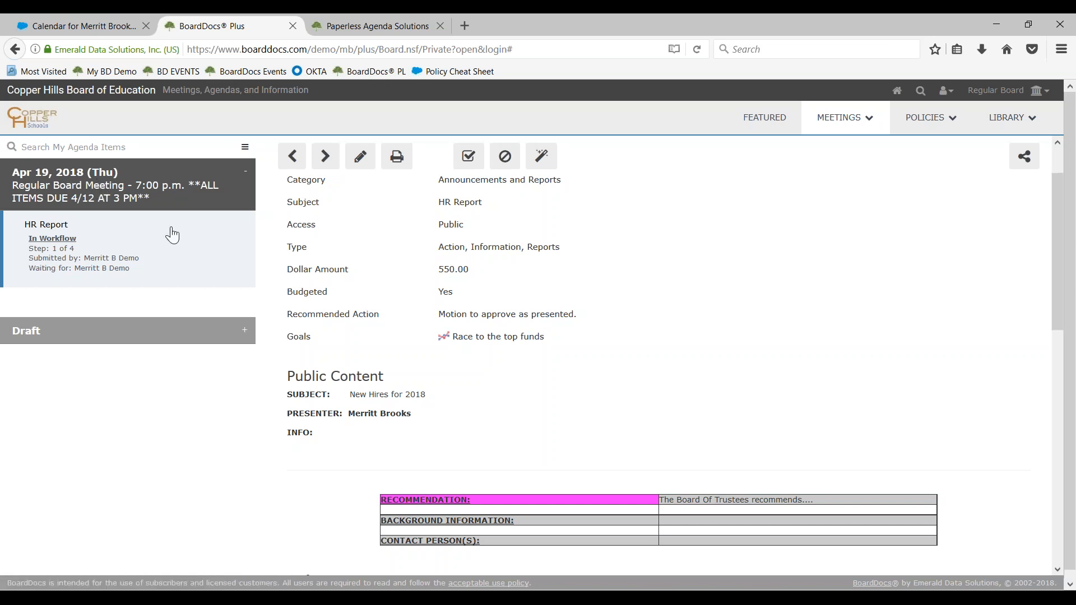
Review the submitted HR Report's workflow section, including its approval tree, current step, tree members and submission history
{"action": "scroll", "coordinate": [546, 459], "scroll_direction": "down", "scroll_amount": 10}
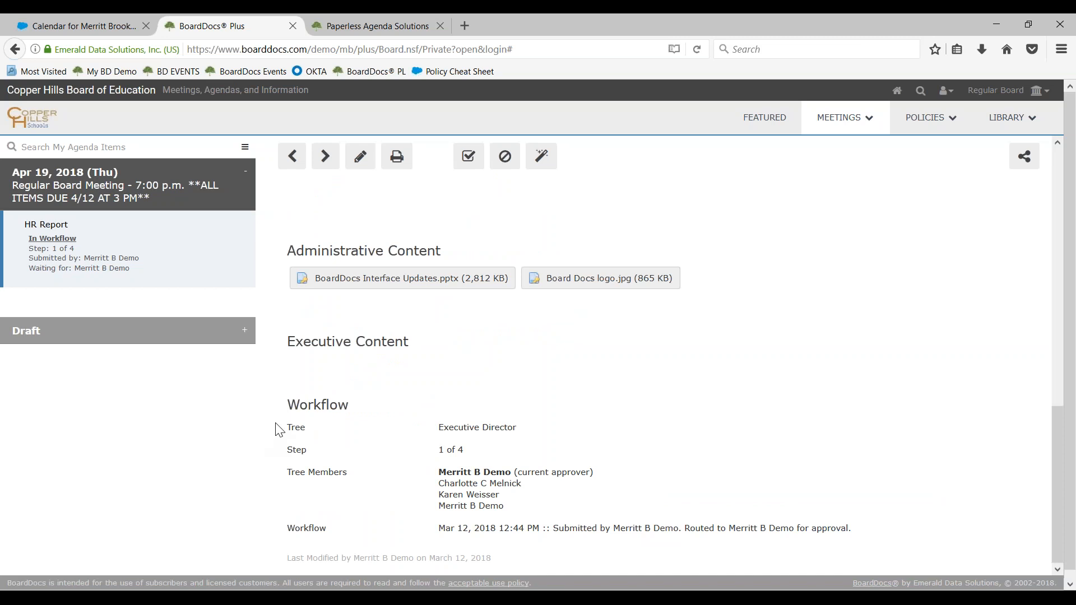
{"action": "double_click", "coordinate": [290, 405]}
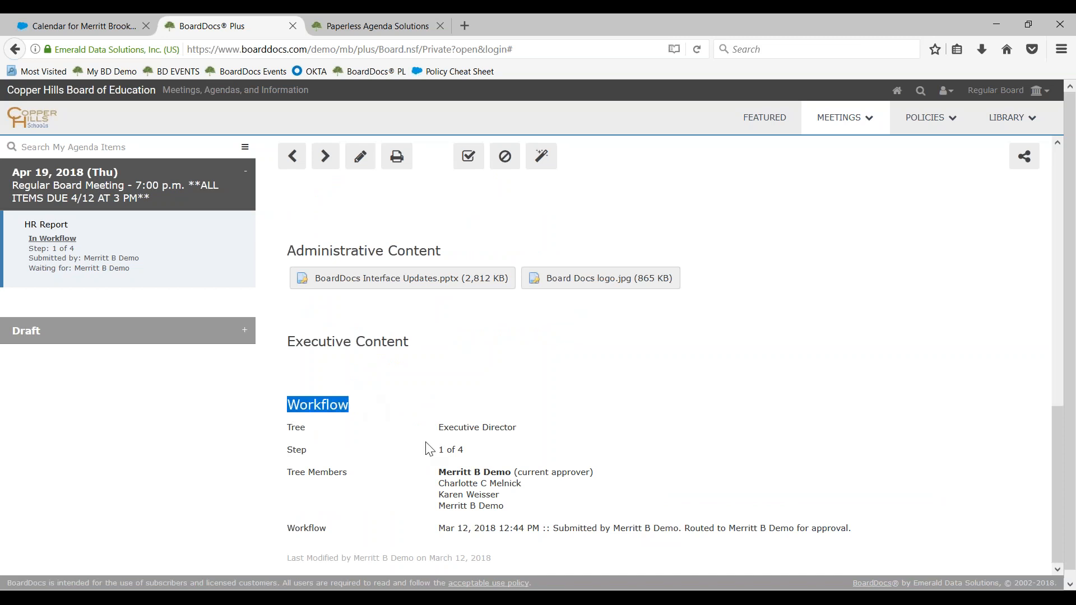
{"action": "scroll", "coordinate": [434, 531], "scroll_direction": "down", "scroll_amount": 1}
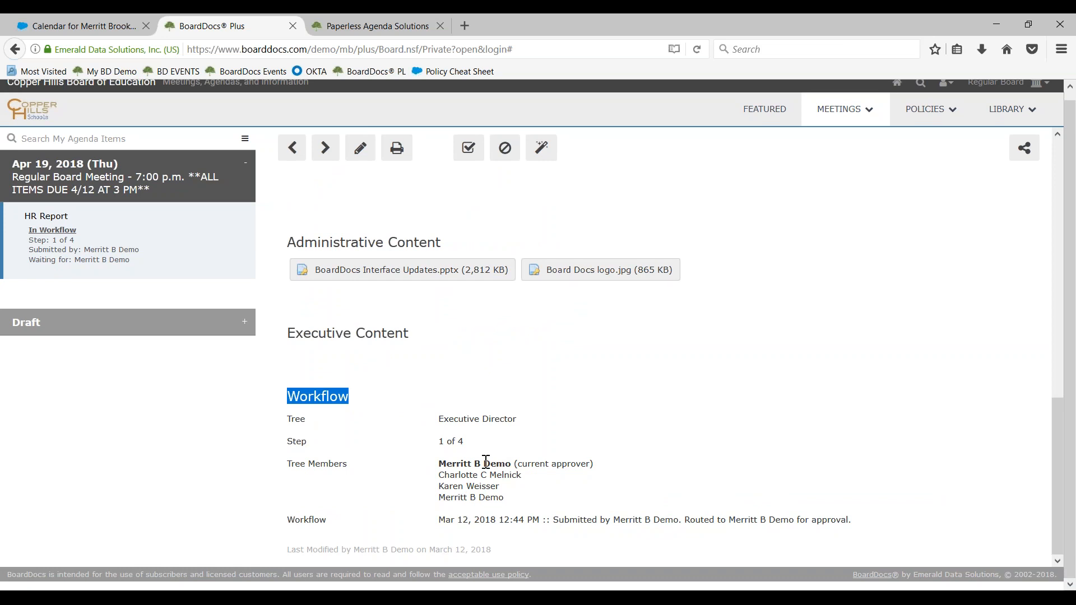
{"action": "left_click_drag", "start_coordinate": [521, 463], "coordinate": [617, 478]}
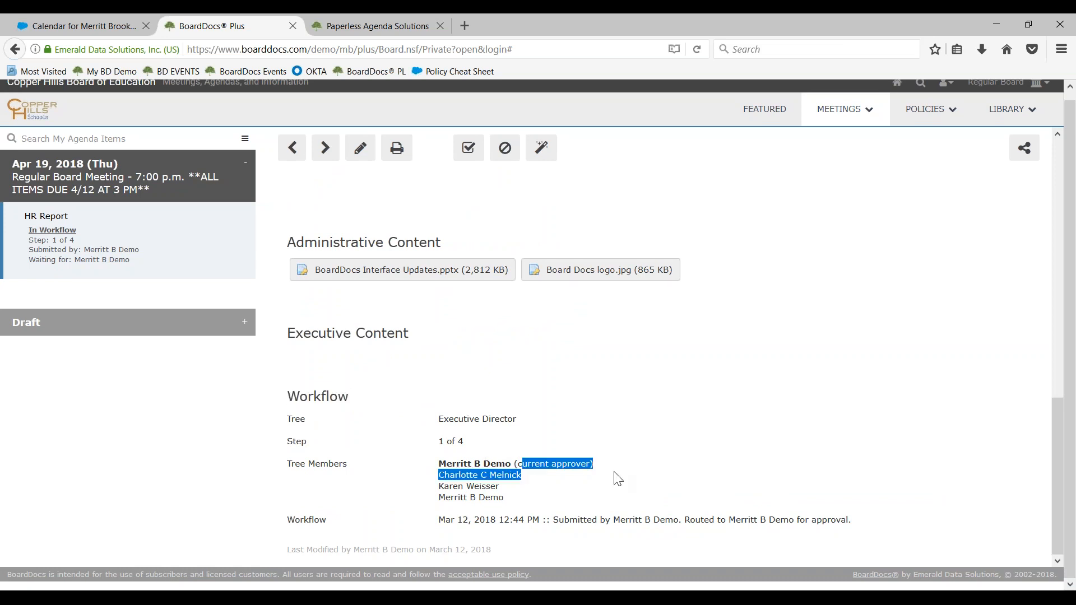
{"action": "left_click", "coordinate": [544, 461]}
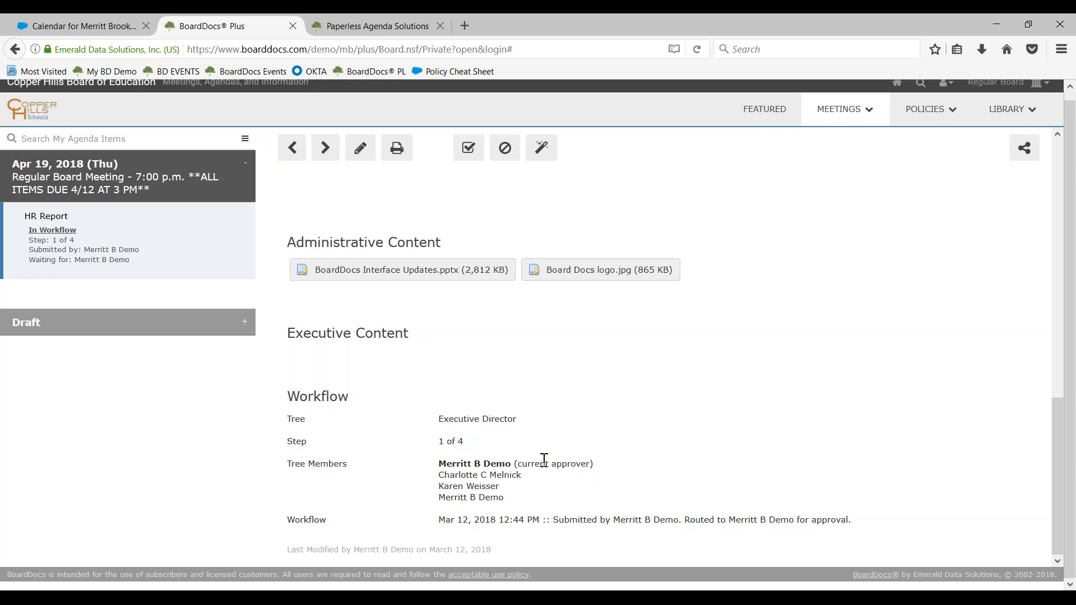
{"action": "left_click_drag", "start_coordinate": [440, 519], "coordinate": [581, 516]}
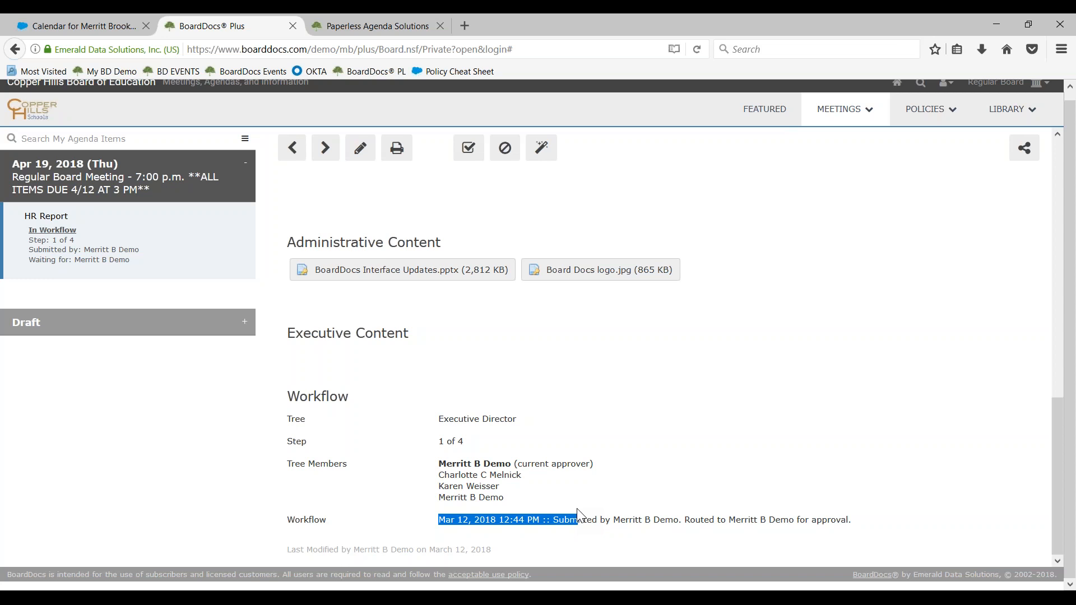
{"action": "scroll", "coordinate": [578, 514], "scroll_direction": "up", "scroll_amount": 15}
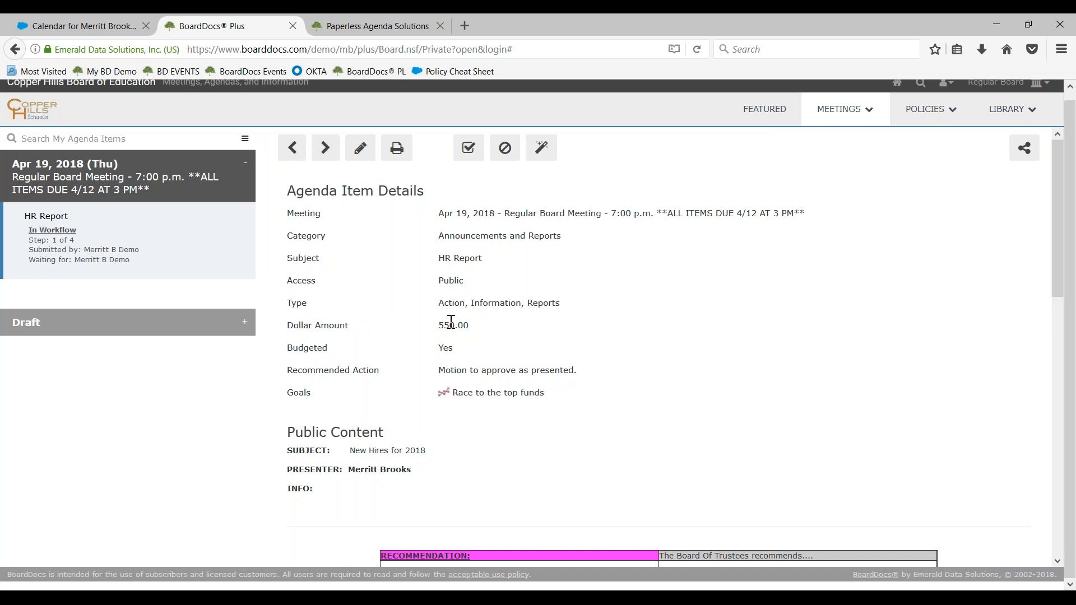
{"action": "scroll", "coordinate": [415, 421], "scroll_direction": "down", "scroll_amount": 12}
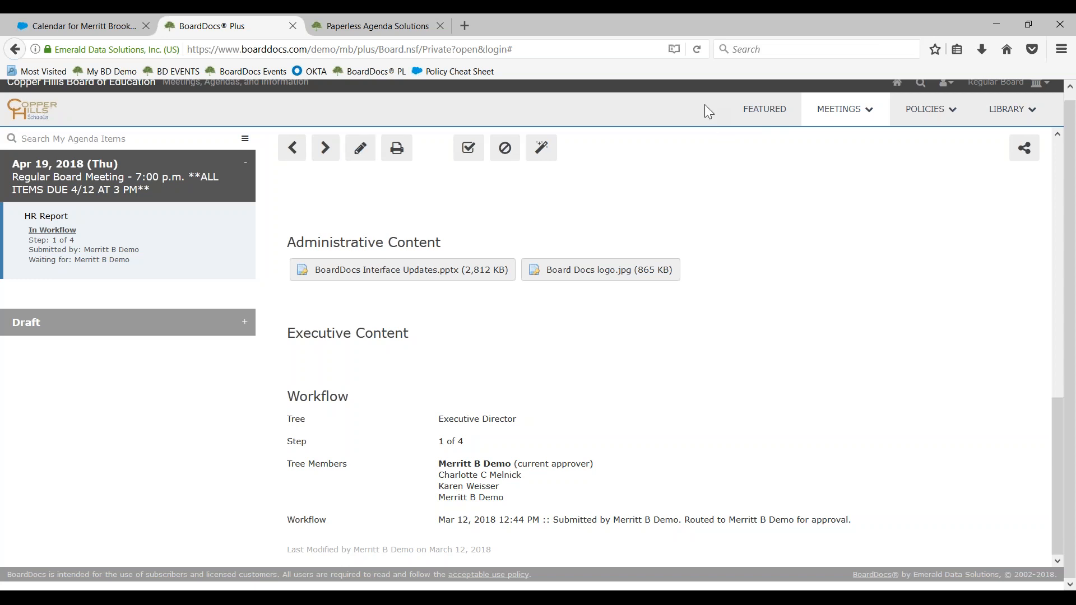
Refresh the Featured page, open the HR Report awaiting action from My Items, and review its details and workflow members
{"action": "left_click", "coordinate": [749, 122]}
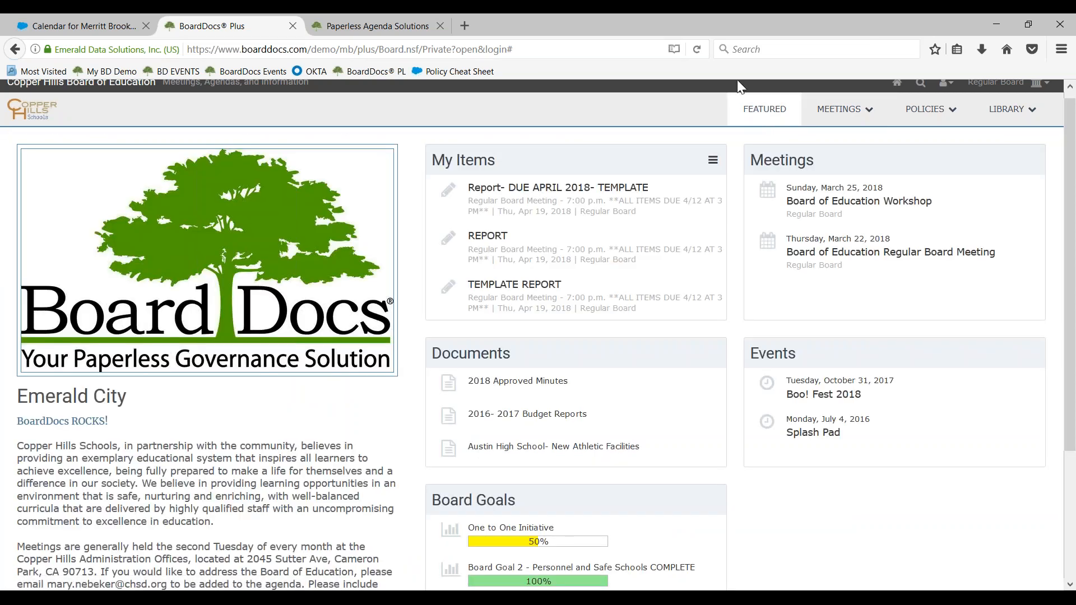
{"action": "left_click", "coordinate": [704, 50]}
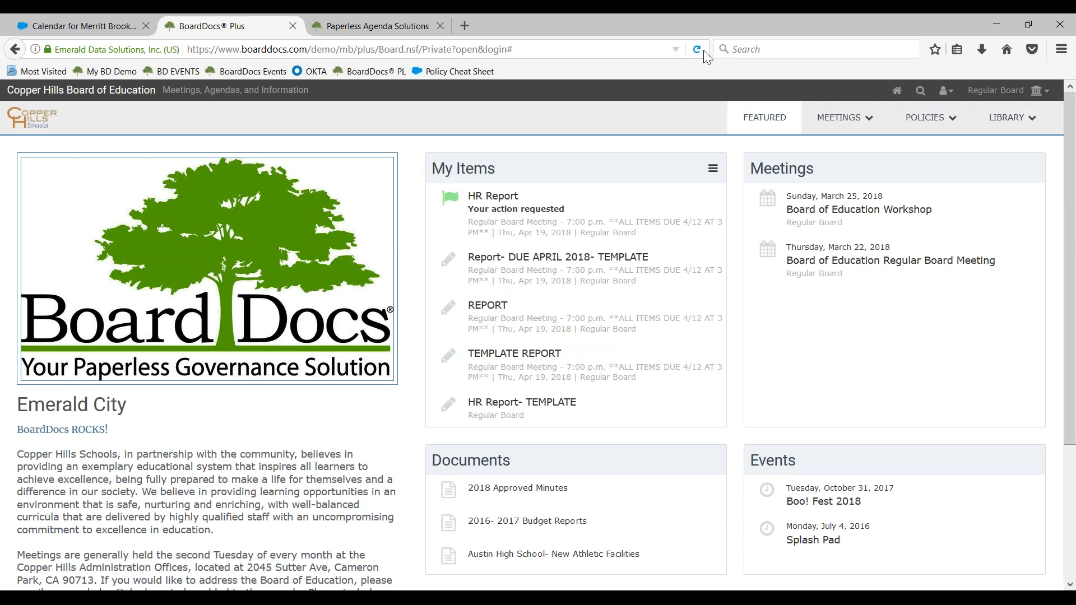
{"action": "left_click", "coordinate": [490, 222]}
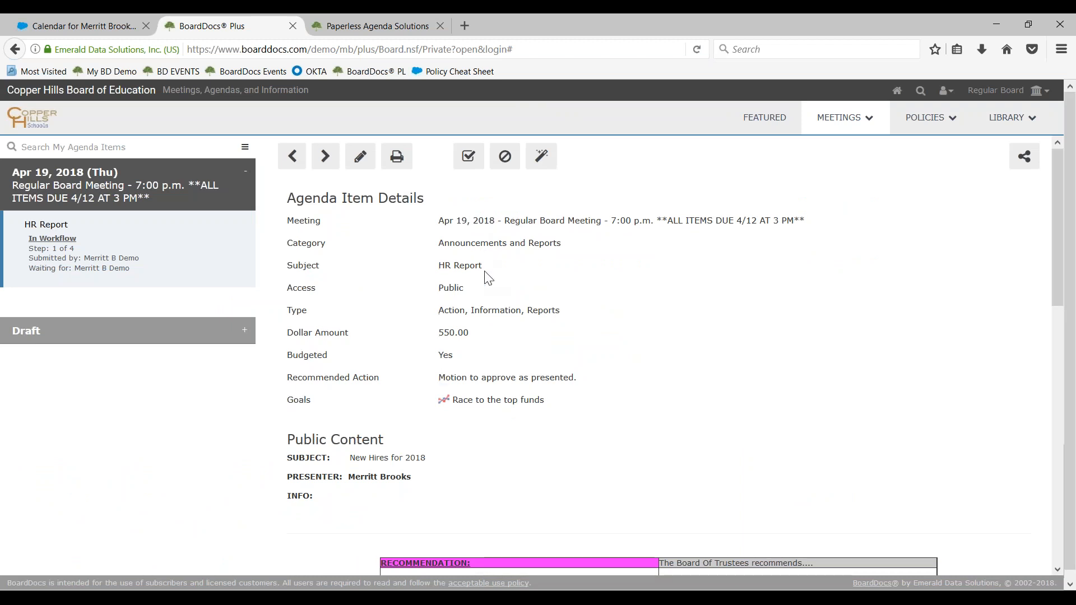
{"action": "scroll", "coordinate": [480, 350], "scroll_direction": "down", "scroll_amount": 3}
{"action": "scroll", "coordinate": [480, 350], "scroll_direction": "up", "scroll_amount": 3}
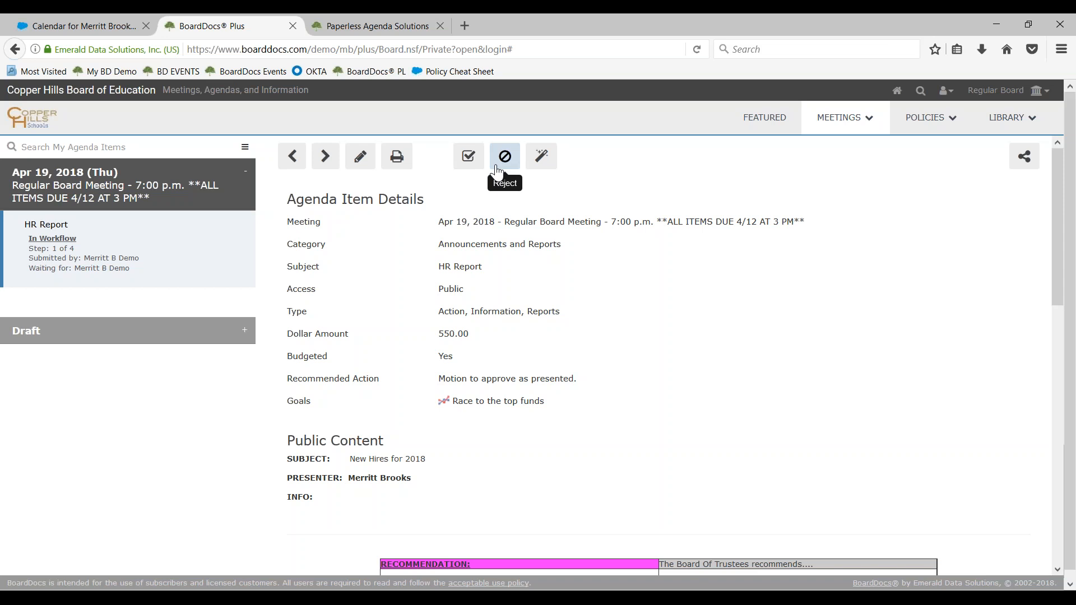
{"action": "scroll", "coordinate": [396, 522], "scroll_direction": "down", "scroll_amount": 12}
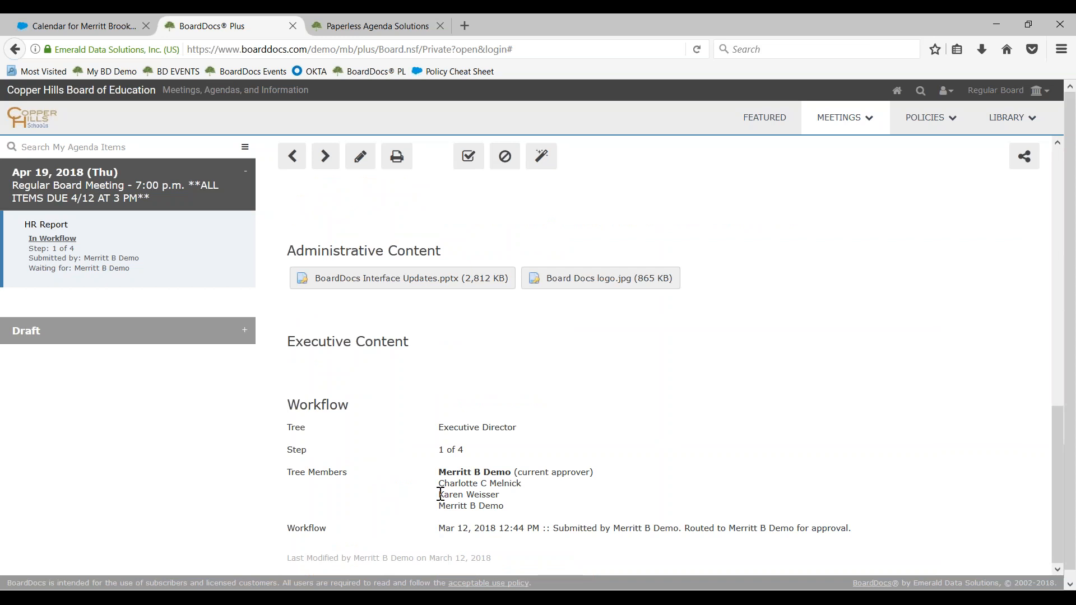
{"action": "left_click_drag", "start_coordinate": [441, 494], "coordinate": [499, 496]}
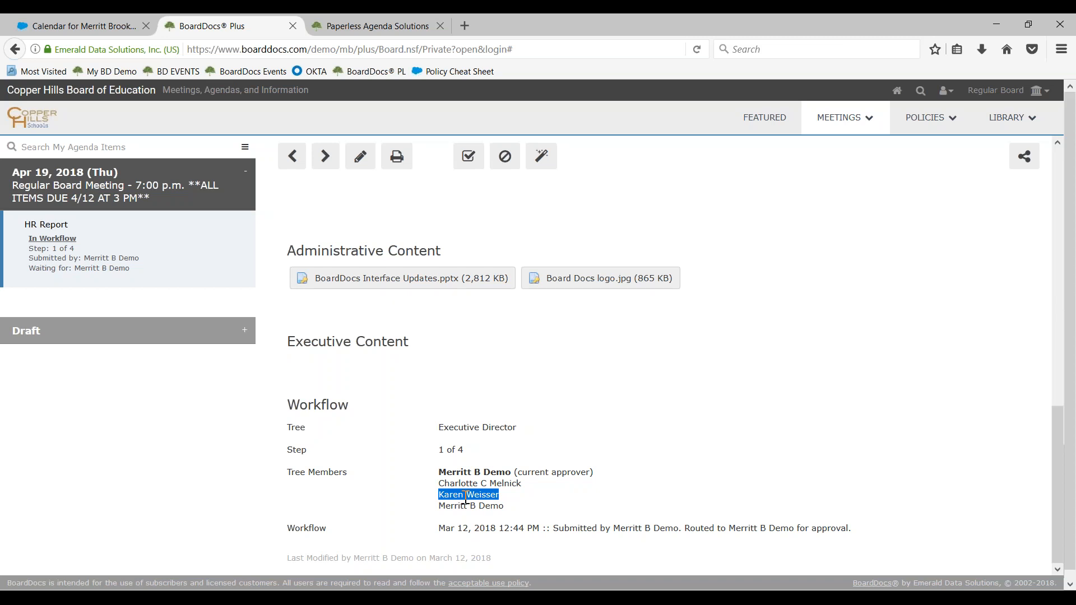
Open the agenda of the draft Apr 19, 2018 Regular Board Meeting and review the in-workflow HR Report under Announcements and Reports
{"action": "left_click", "coordinate": [875, 123]}
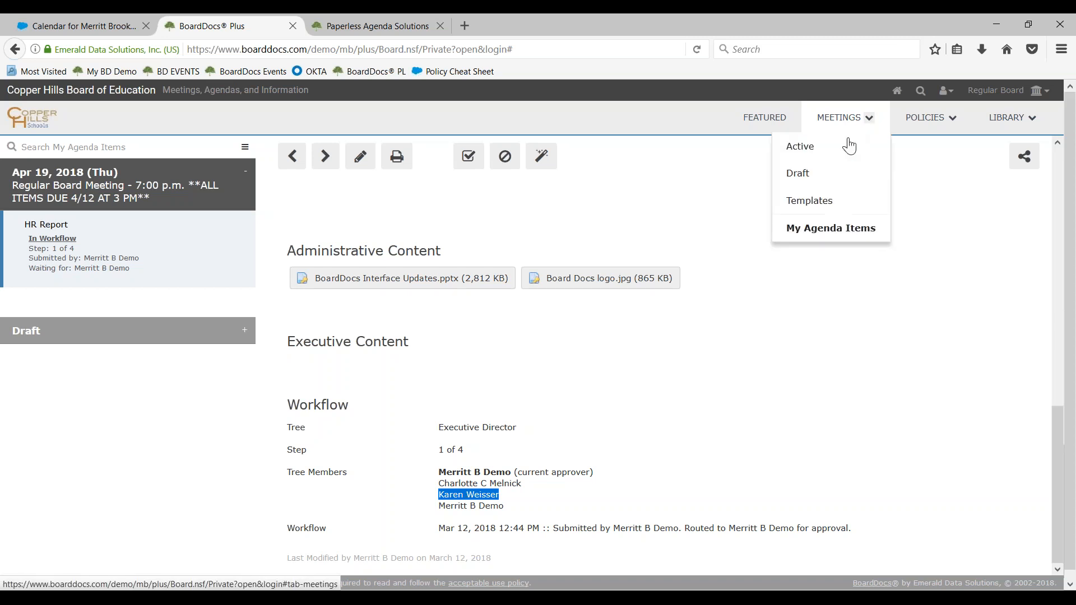
{"action": "left_click", "coordinate": [813, 183]}
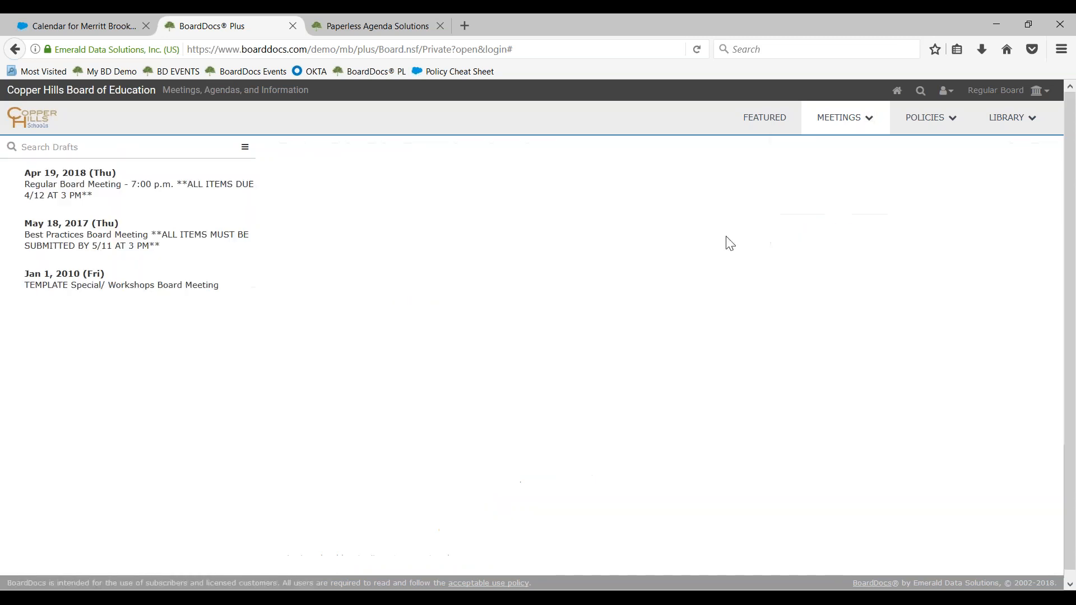
{"action": "left_click", "coordinate": [145, 191]}
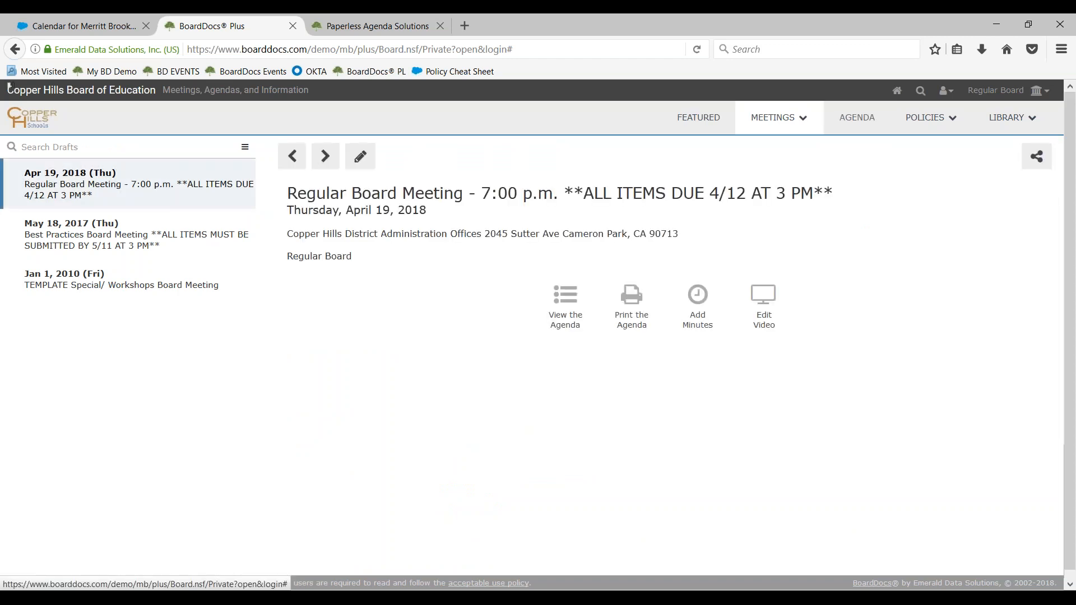
{"action": "left_click", "coordinate": [563, 304]}
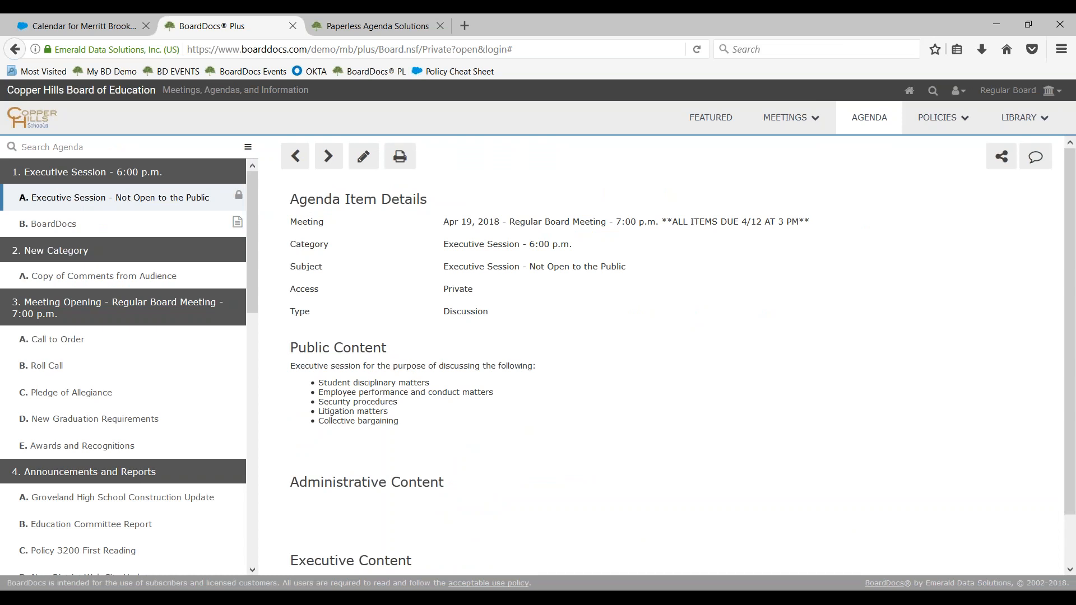
{"action": "scroll", "coordinate": [123, 298], "scroll_direction": "down", "scroll_amount": 4}
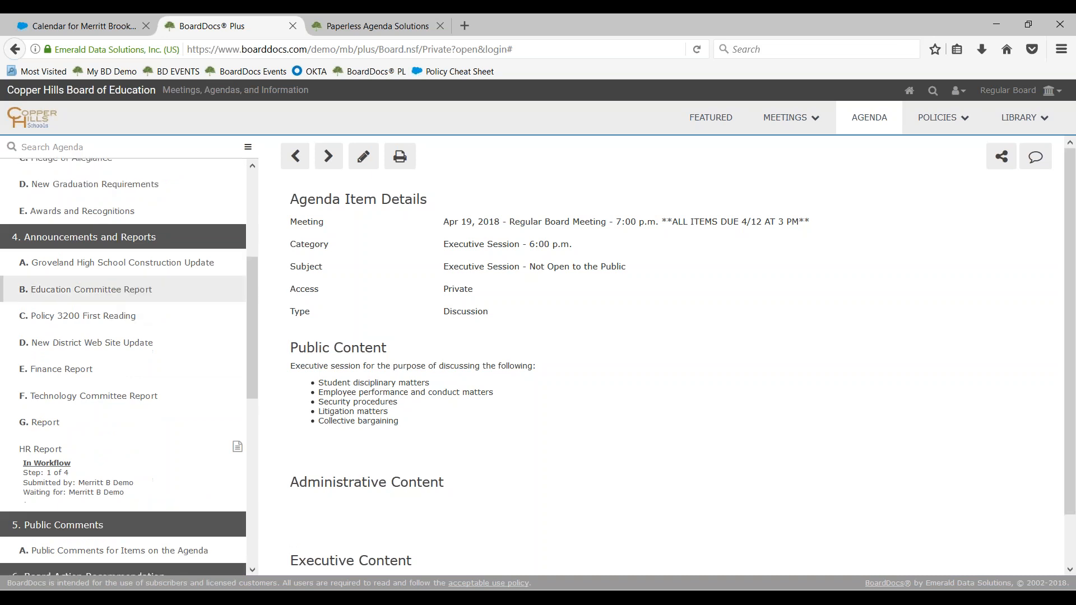
{"action": "scroll", "coordinate": [69, 373], "scroll_direction": "down", "scroll_amount": 2}
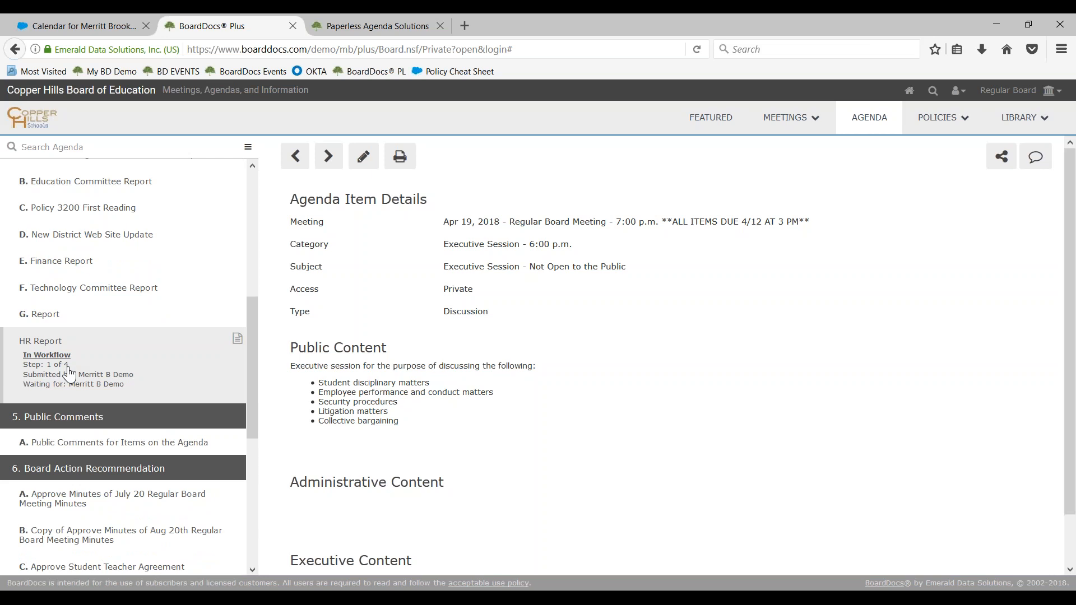
{"action": "left_click", "coordinate": [69, 372]}
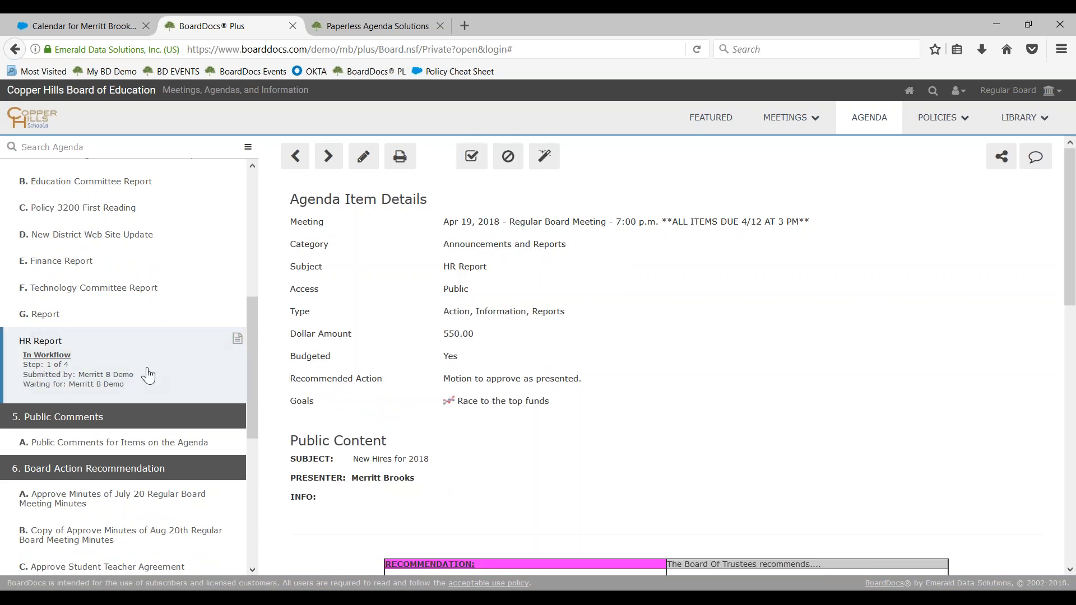
{"action": "scroll", "coordinate": [530, 387], "scroll_direction": "down", "scroll_amount": 5}
{"action": "scroll", "coordinate": [534, 394], "scroll_direction": "down", "scroll_amount": 3}
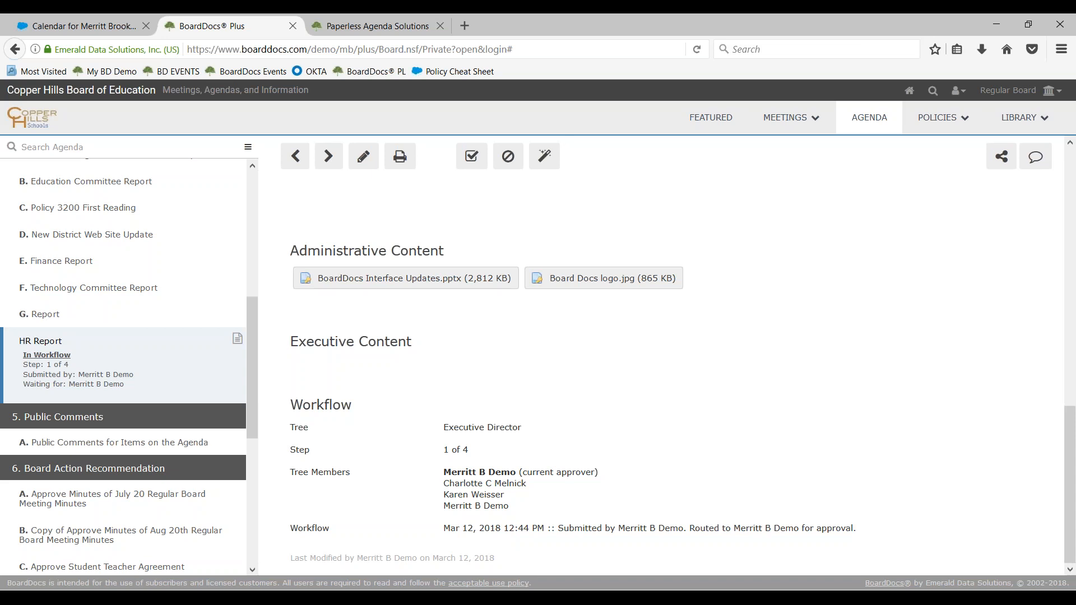
{"action": "scroll", "coordinate": [544, 461], "scroll_direction": "up", "scroll_amount": 10}
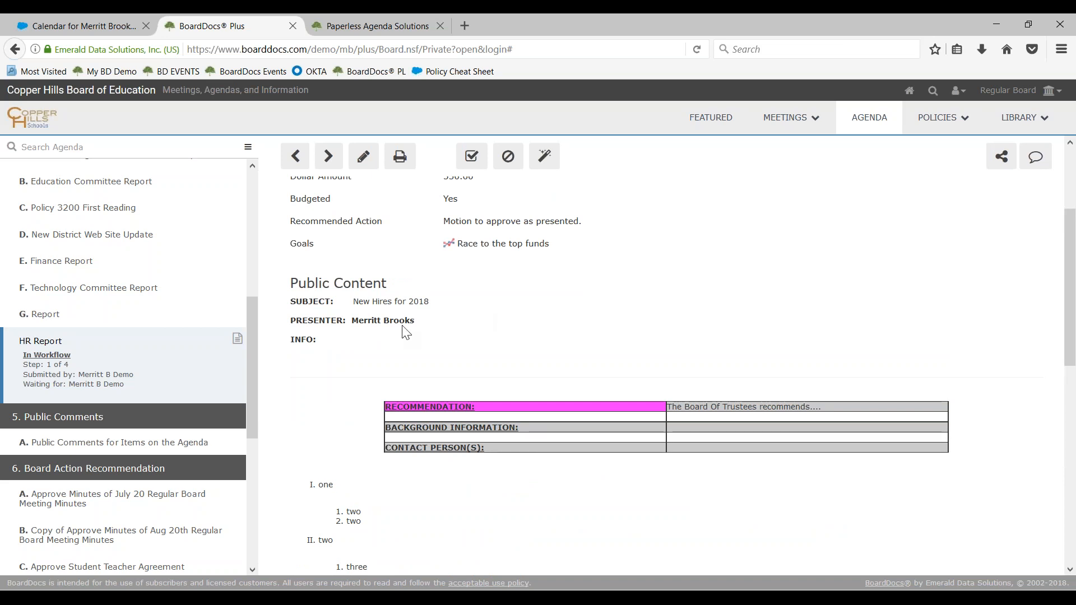
Start editing the HR Report and collapse its content editors down to the public, administrative and executive file areas
{"action": "left_click", "coordinate": [363, 156]}
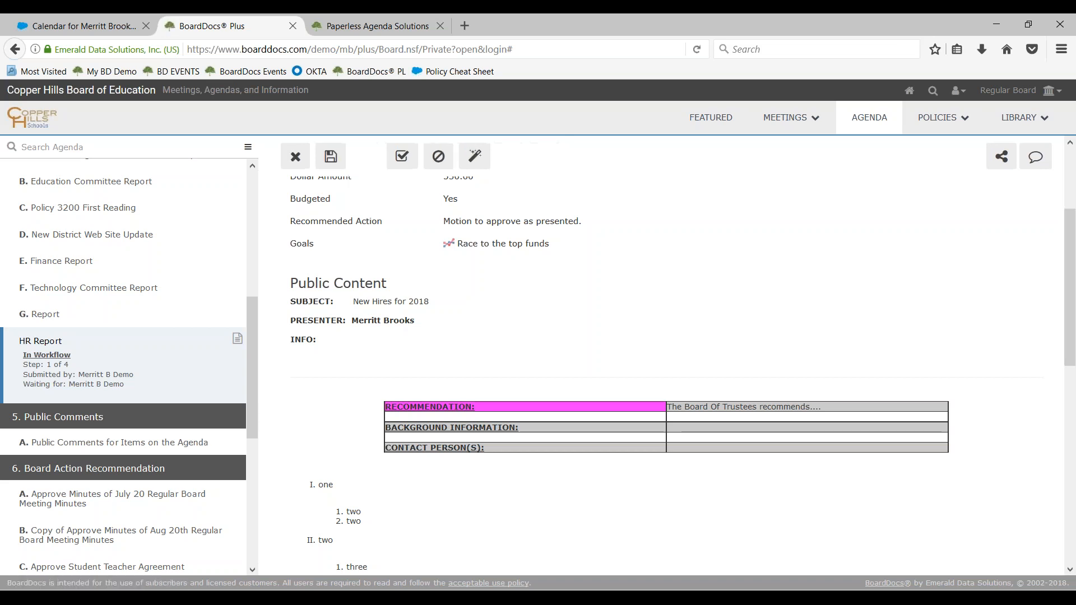
{"action": "scroll", "coordinate": [332, 315], "scroll_direction": "down", "scroll_amount": 4}
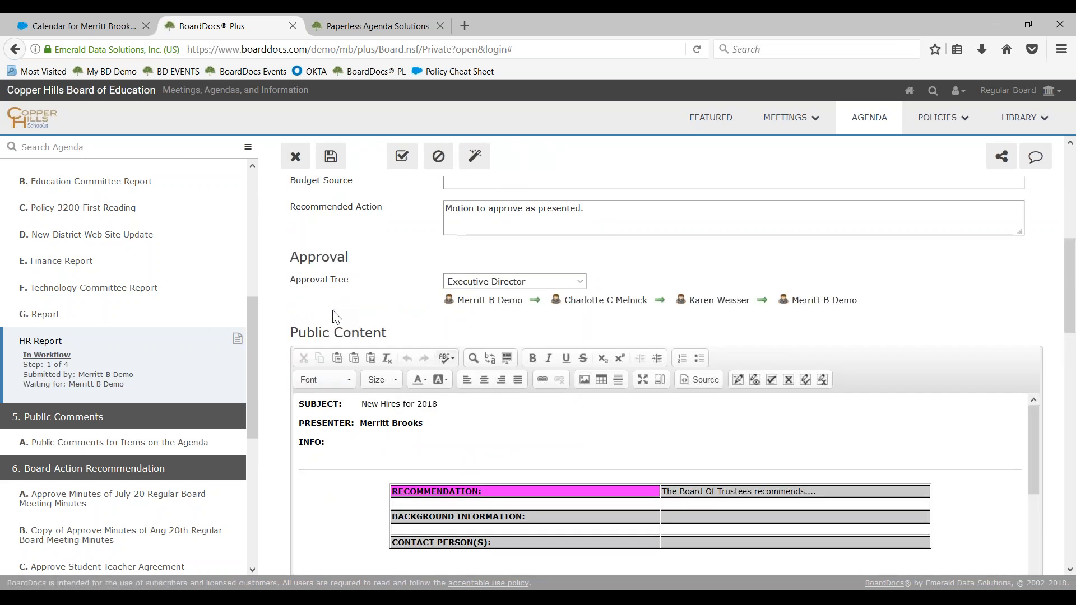
{"action": "scroll", "coordinate": [334, 297], "scroll_direction": "down", "scroll_amount": 2}
{"action": "scroll", "coordinate": [336, 280], "scroll_direction": "down", "scroll_amount": 1}
{"action": "scroll", "coordinate": [403, 293], "scroll_direction": "up", "scroll_amount": 3}
{"action": "left_click_drag", "start_coordinate": [307, 327], "coordinate": [396, 336]}
{"action": "scroll", "coordinate": [336, 364], "scroll_direction": "down", "scroll_amount": 4}
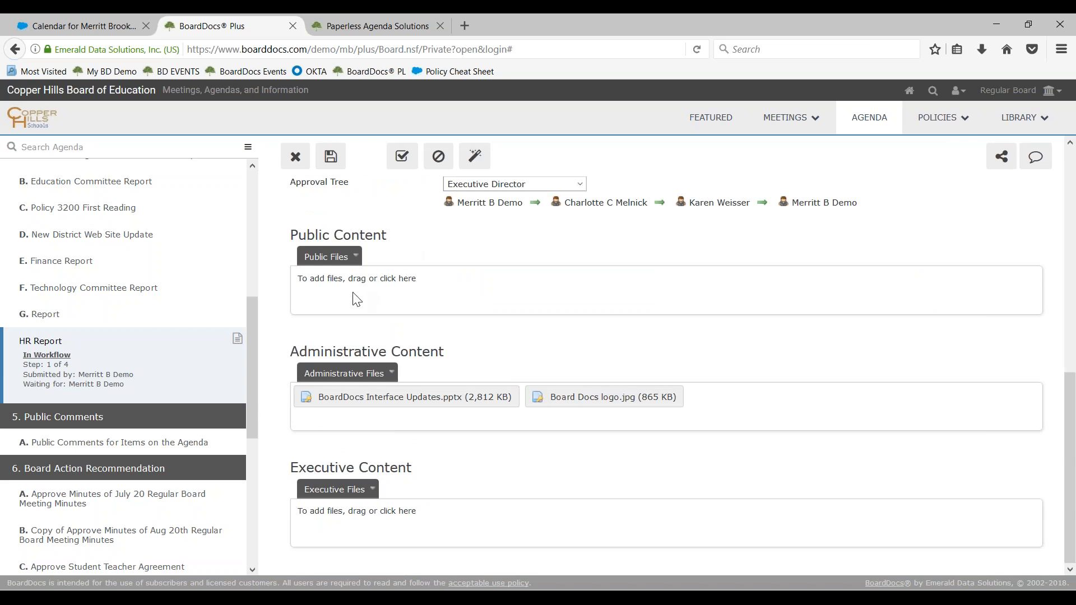
{"action": "left_click", "coordinate": [335, 291]}
{"action": "left_click", "coordinate": [395, 221]}
{"action": "left_click_drag", "start_coordinate": [393, 220], "coordinate": [396, 515]}
{"action": "left_click_drag", "start_coordinate": [333, 135], "coordinate": [739, 391]}
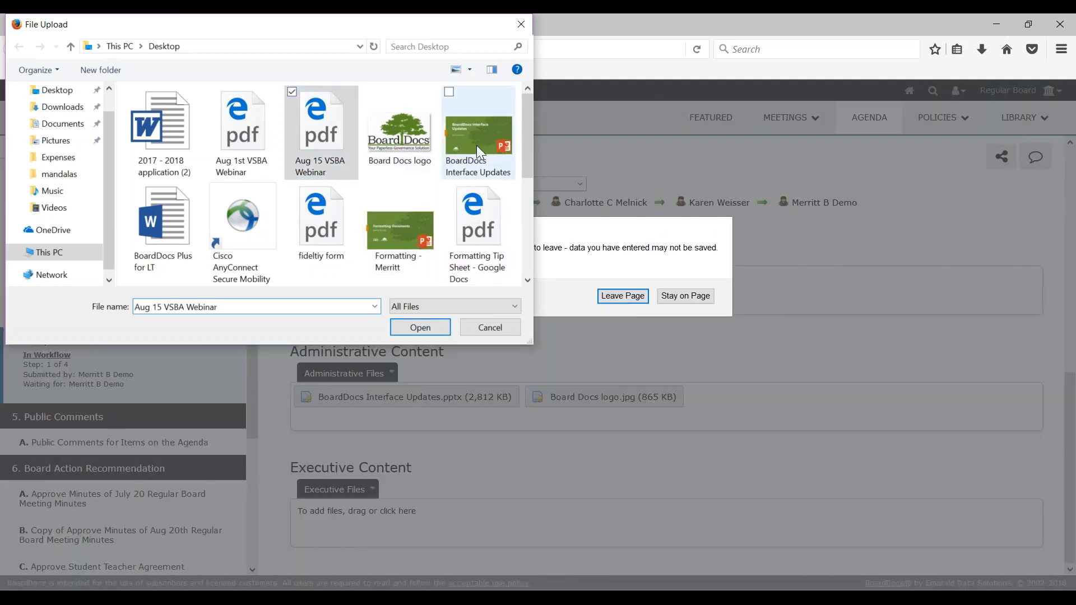
{"action": "left_click", "coordinate": [487, 142]}
{"action": "left_click_drag", "start_coordinate": [491, 146], "coordinate": [617, 246]}
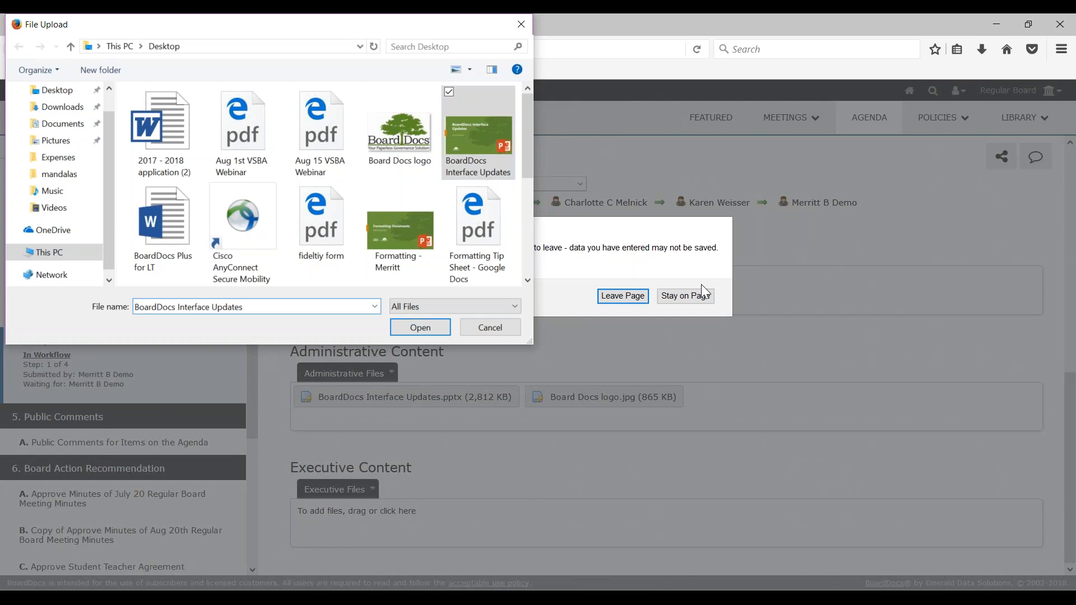
{"action": "left_click", "coordinate": [482, 329]}
{"action": "left_click", "coordinate": [685, 297]}
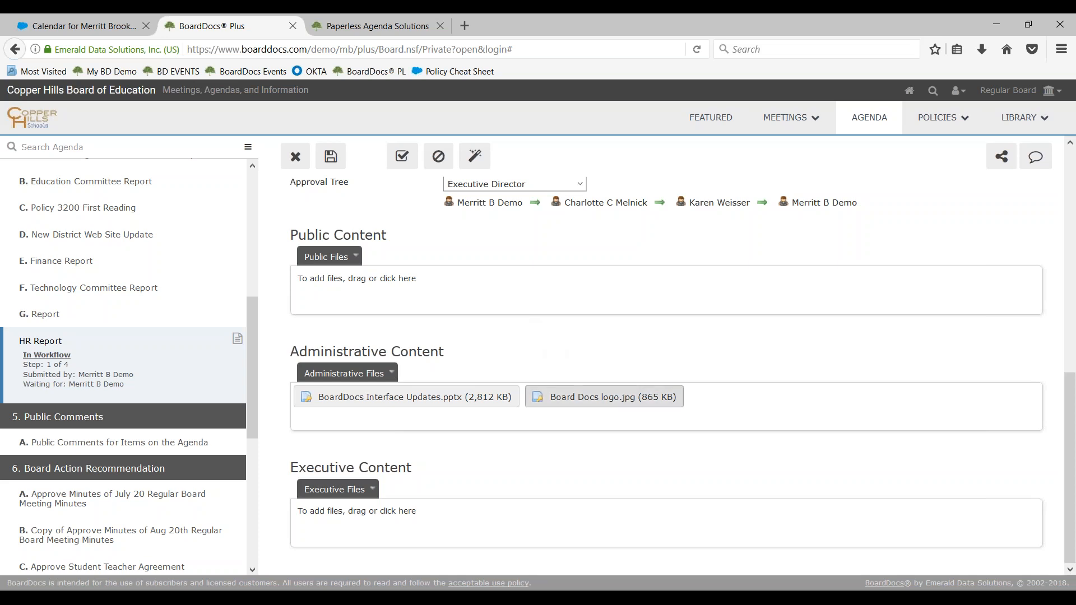
Move Board Docs logo.jpg and BoardDocs Interface Updates.pptx to the public files, expand the public content editor, and save the HR Report
{"action": "left_click_drag", "start_coordinate": [605, 397], "coordinate": [617, 282]}
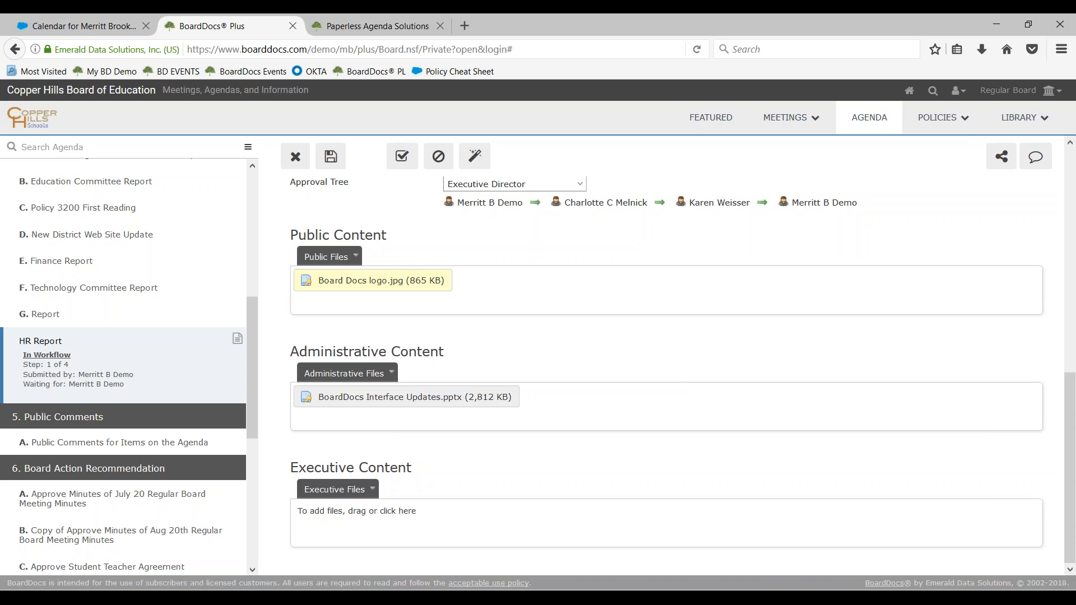
{"action": "left_click_drag", "start_coordinate": [457, 398], "coordinate": [449, 524]}
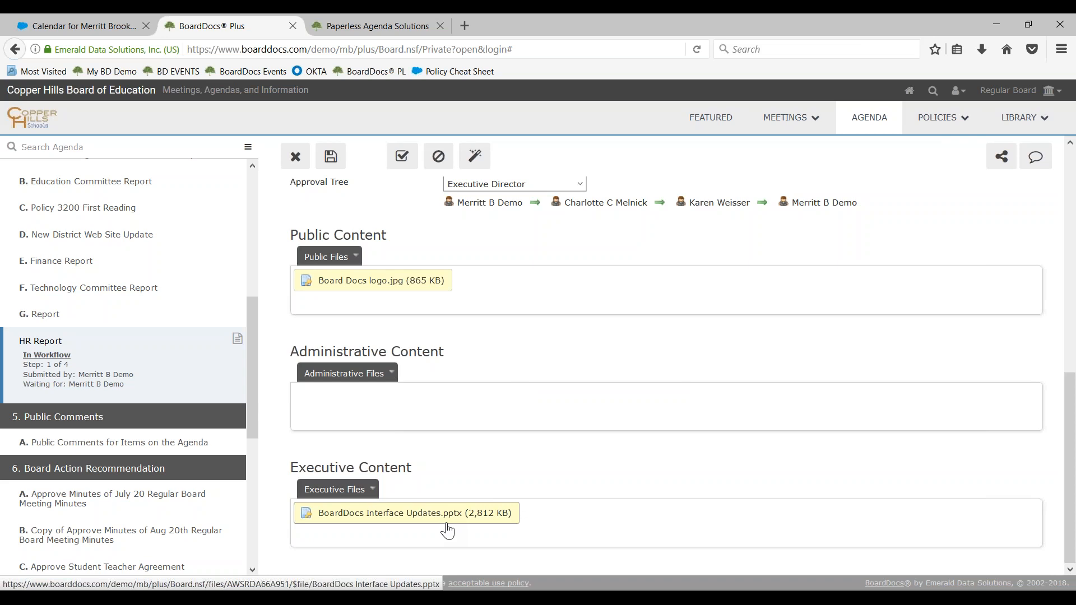
{"action": "left_click_drag", "start_coordinate": [447, 530], "coordinate": [621, 297]}
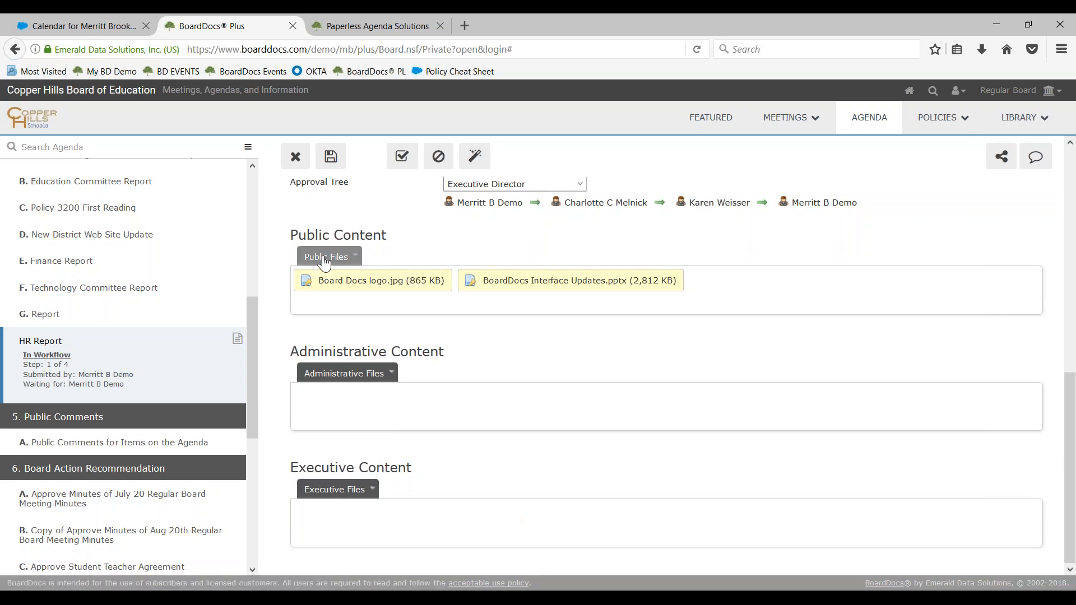
{"action": "left_click", "coordinate": [325, 259]}
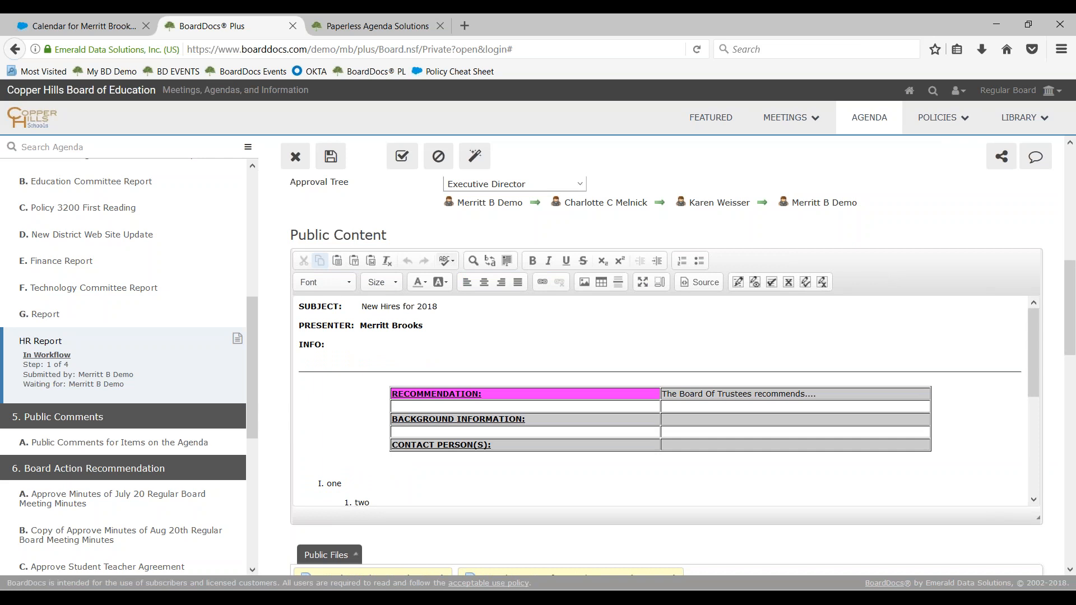
{"action": "left_click", "coordinate": [331, 157]}
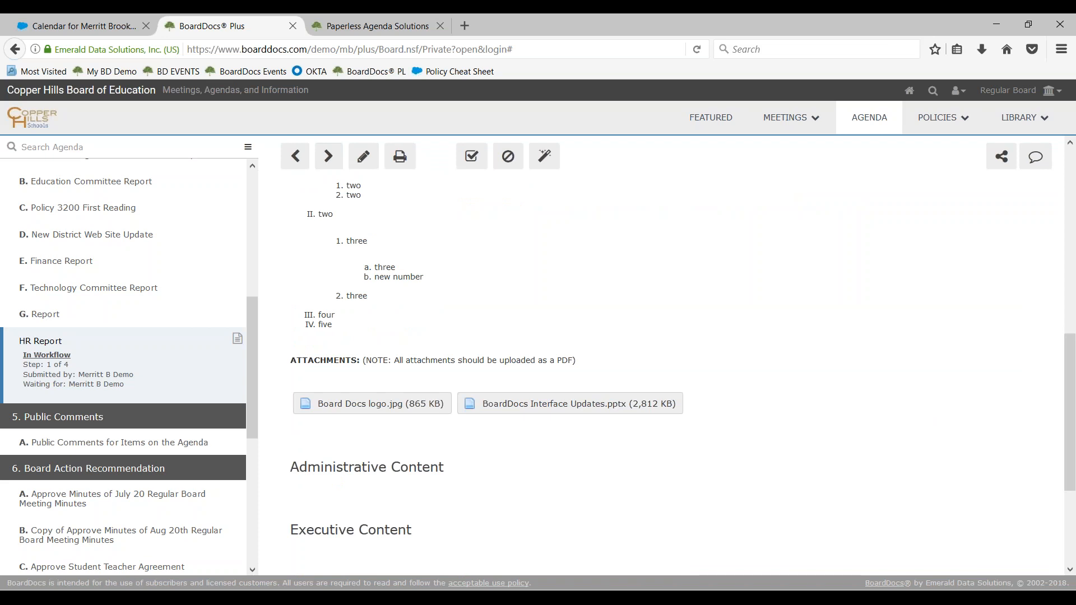
Switch to the BoardDocs website and read the eGovLIVE! conference page for its dates, location and registration details
{"action": "left_click", "coordinate": [381, 28]}
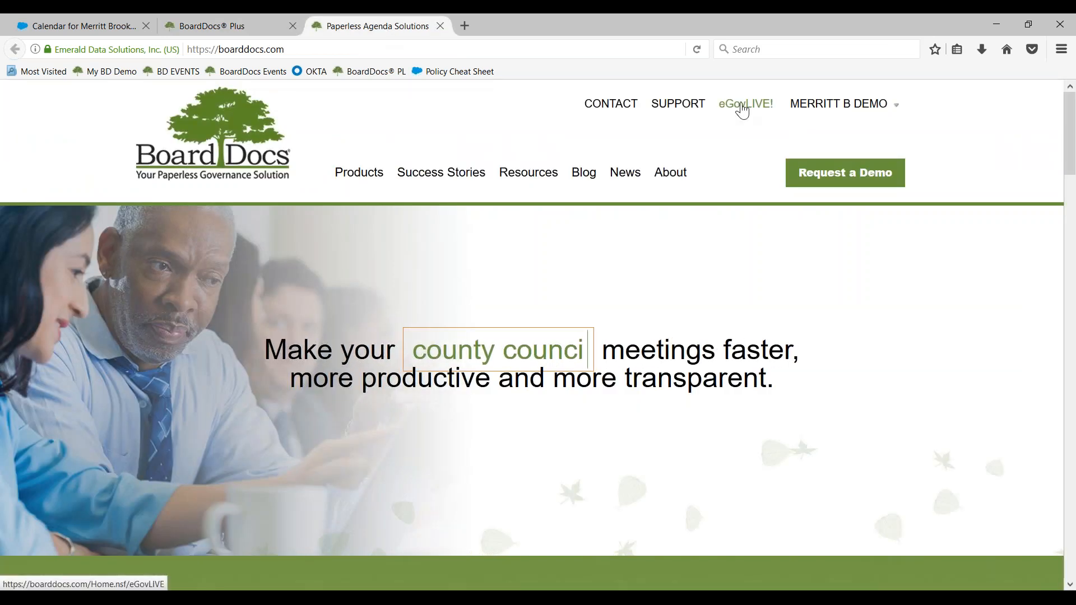
{"action": "left_click", "coordinate": [742, 107]}
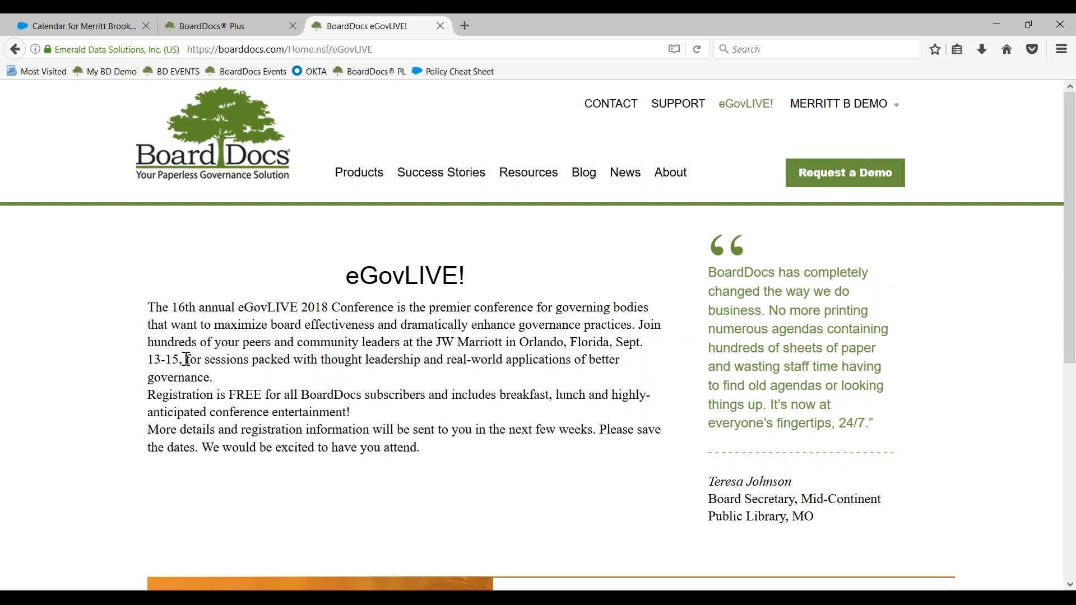
{"action": "scroll", "coordinate": [198, 389], "scroll_direction": "down", "scroll_amount": 3}
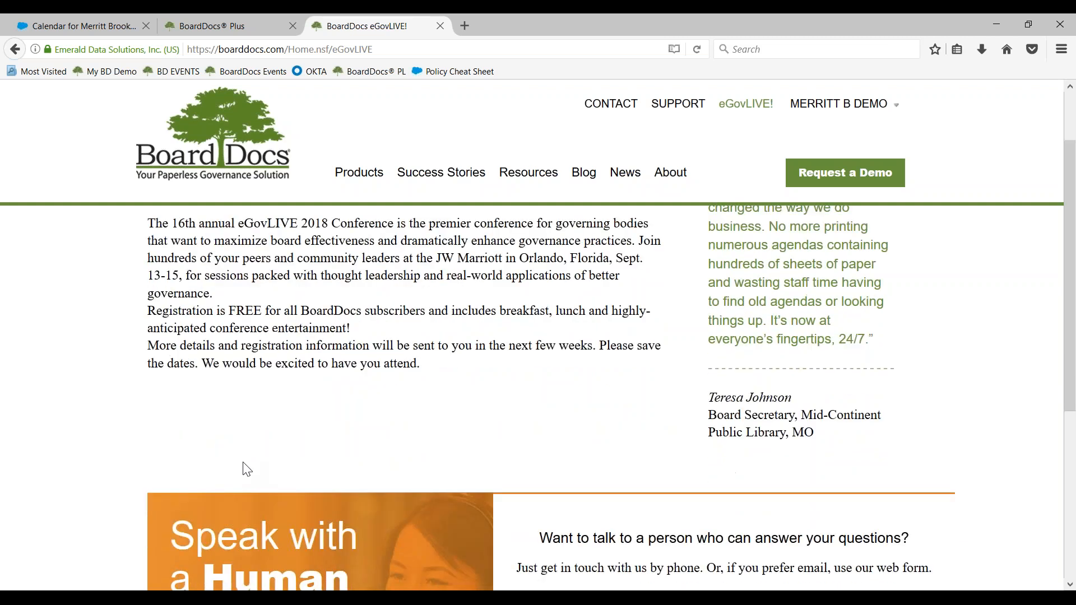
{"action": "scroll", "coordinate": [266, 403], "scroll_direction": "up", "scroll_amount": 3}
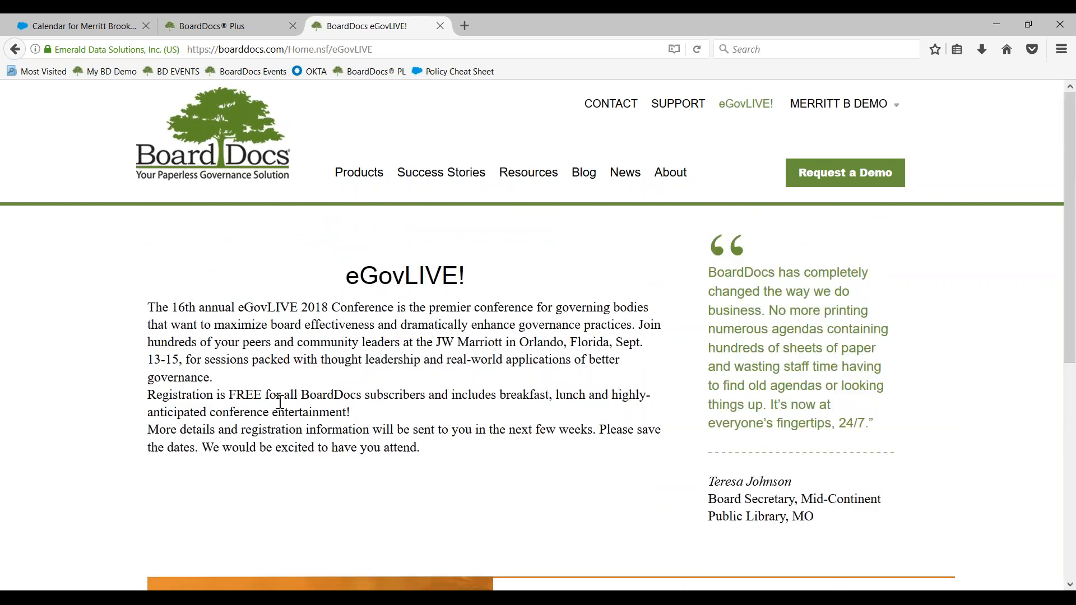